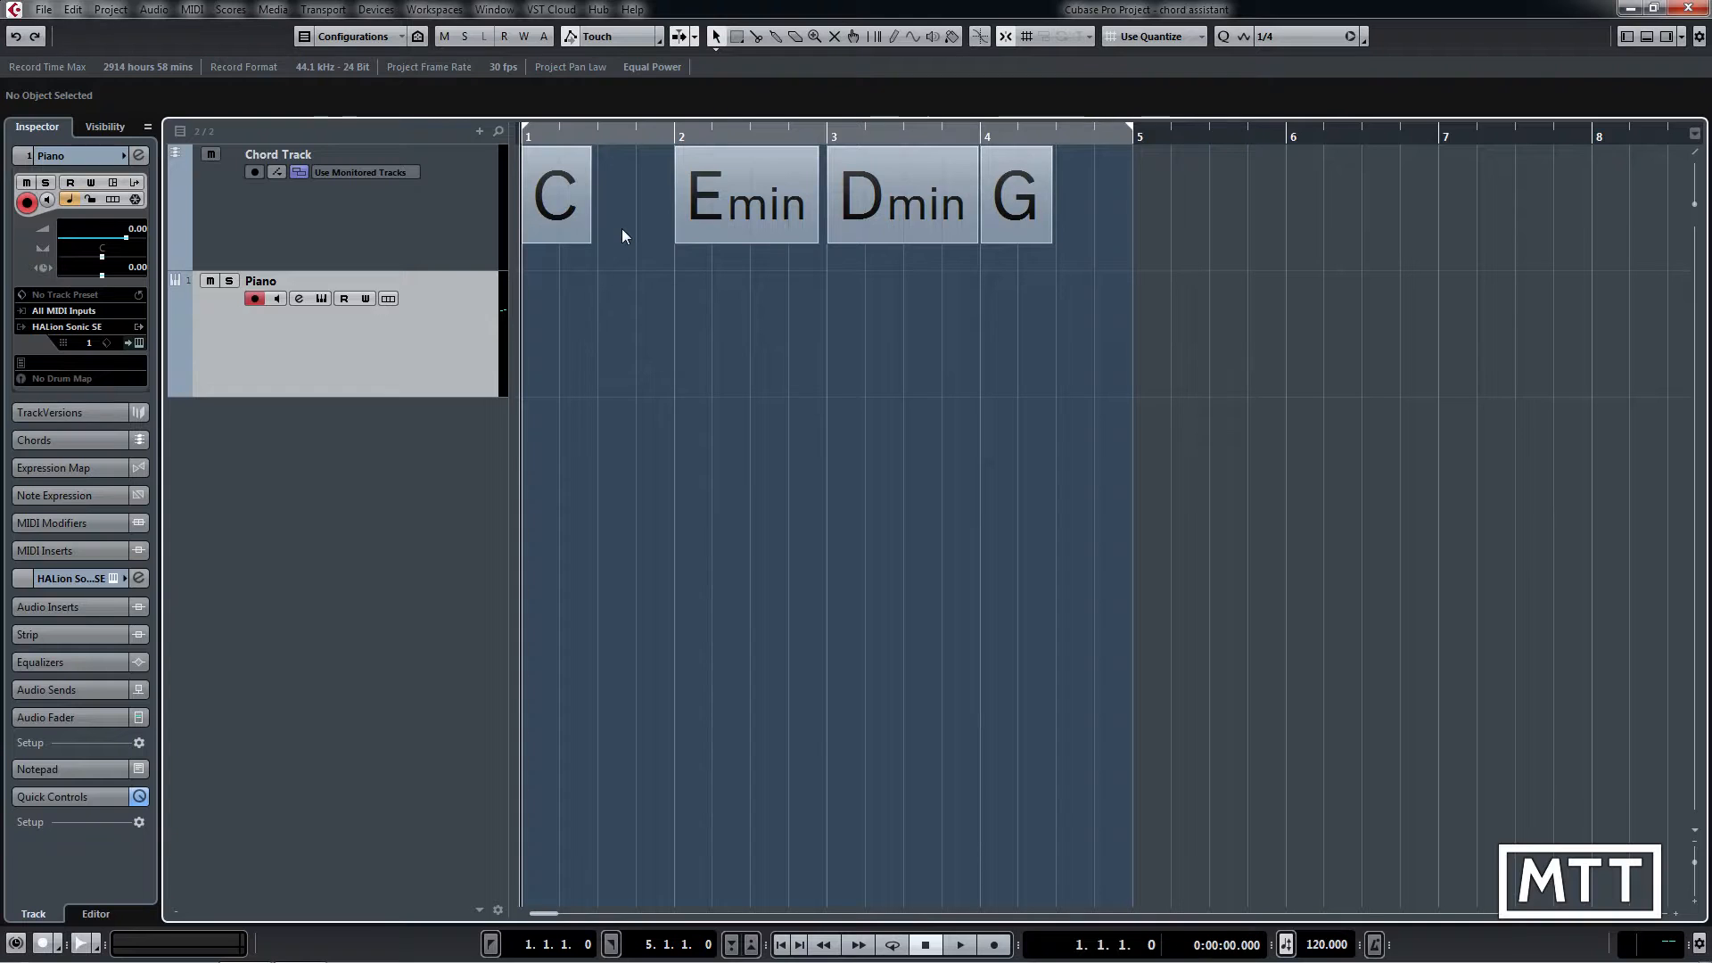
Step: Play back the existing chord progression and insert an undefined chord event at bar 1, beat 3 of the Chord Track
key(space)
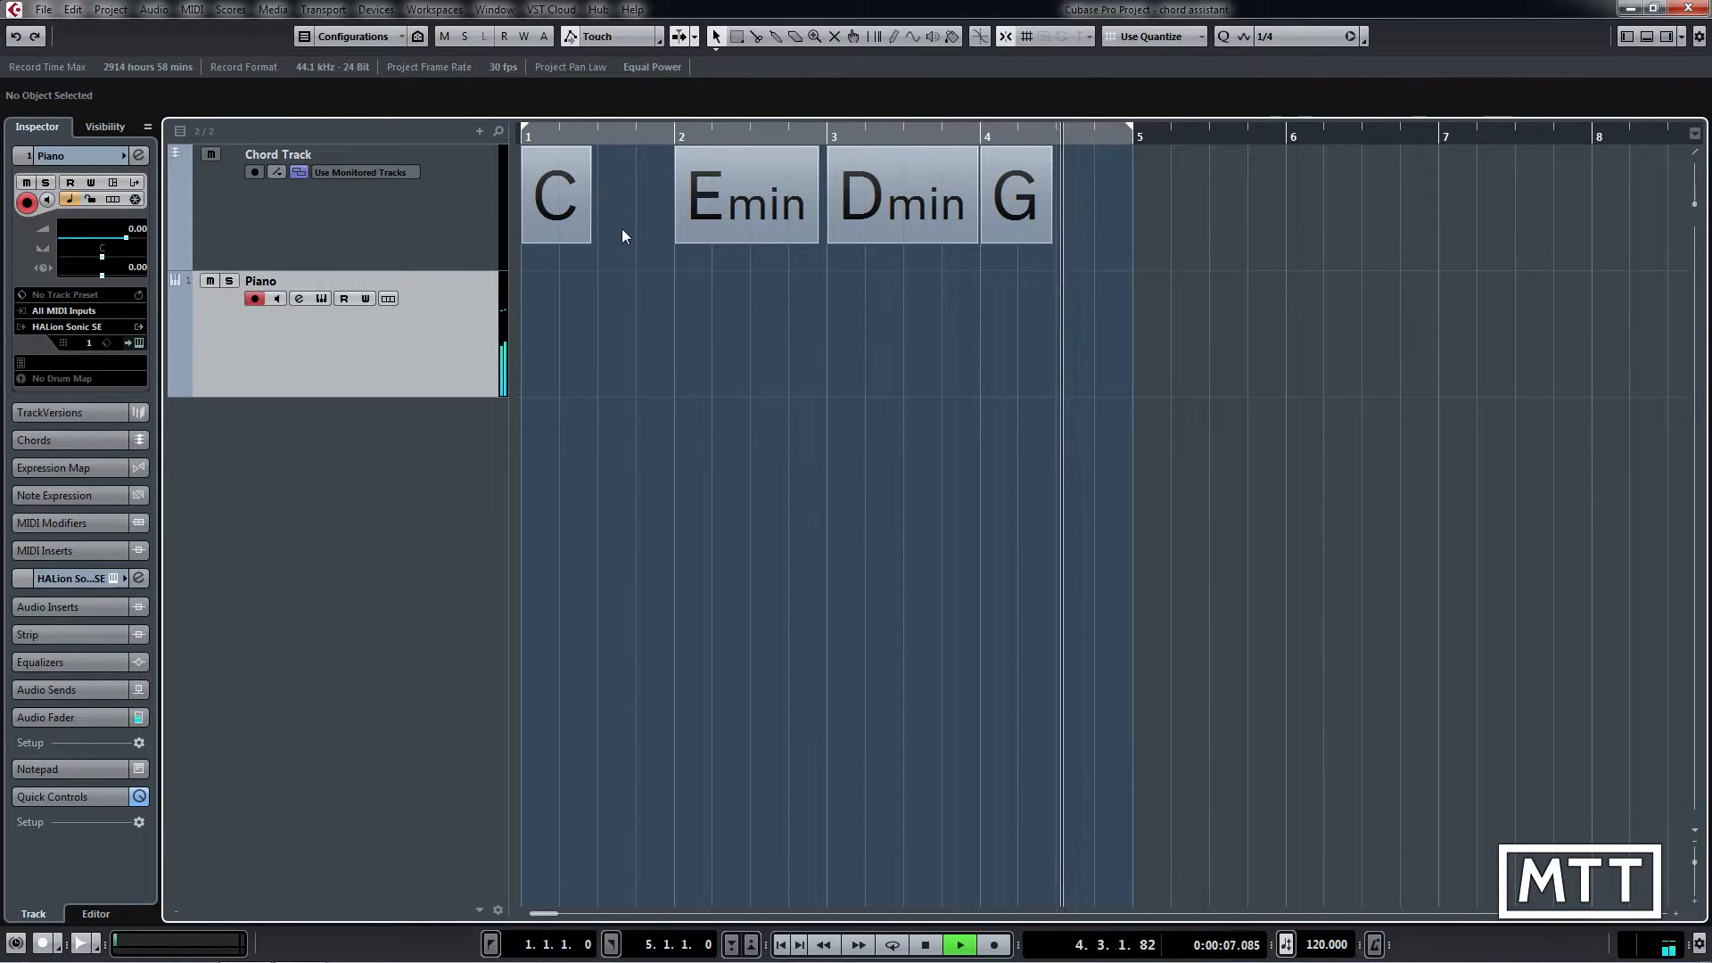
key(KP_Decimal)
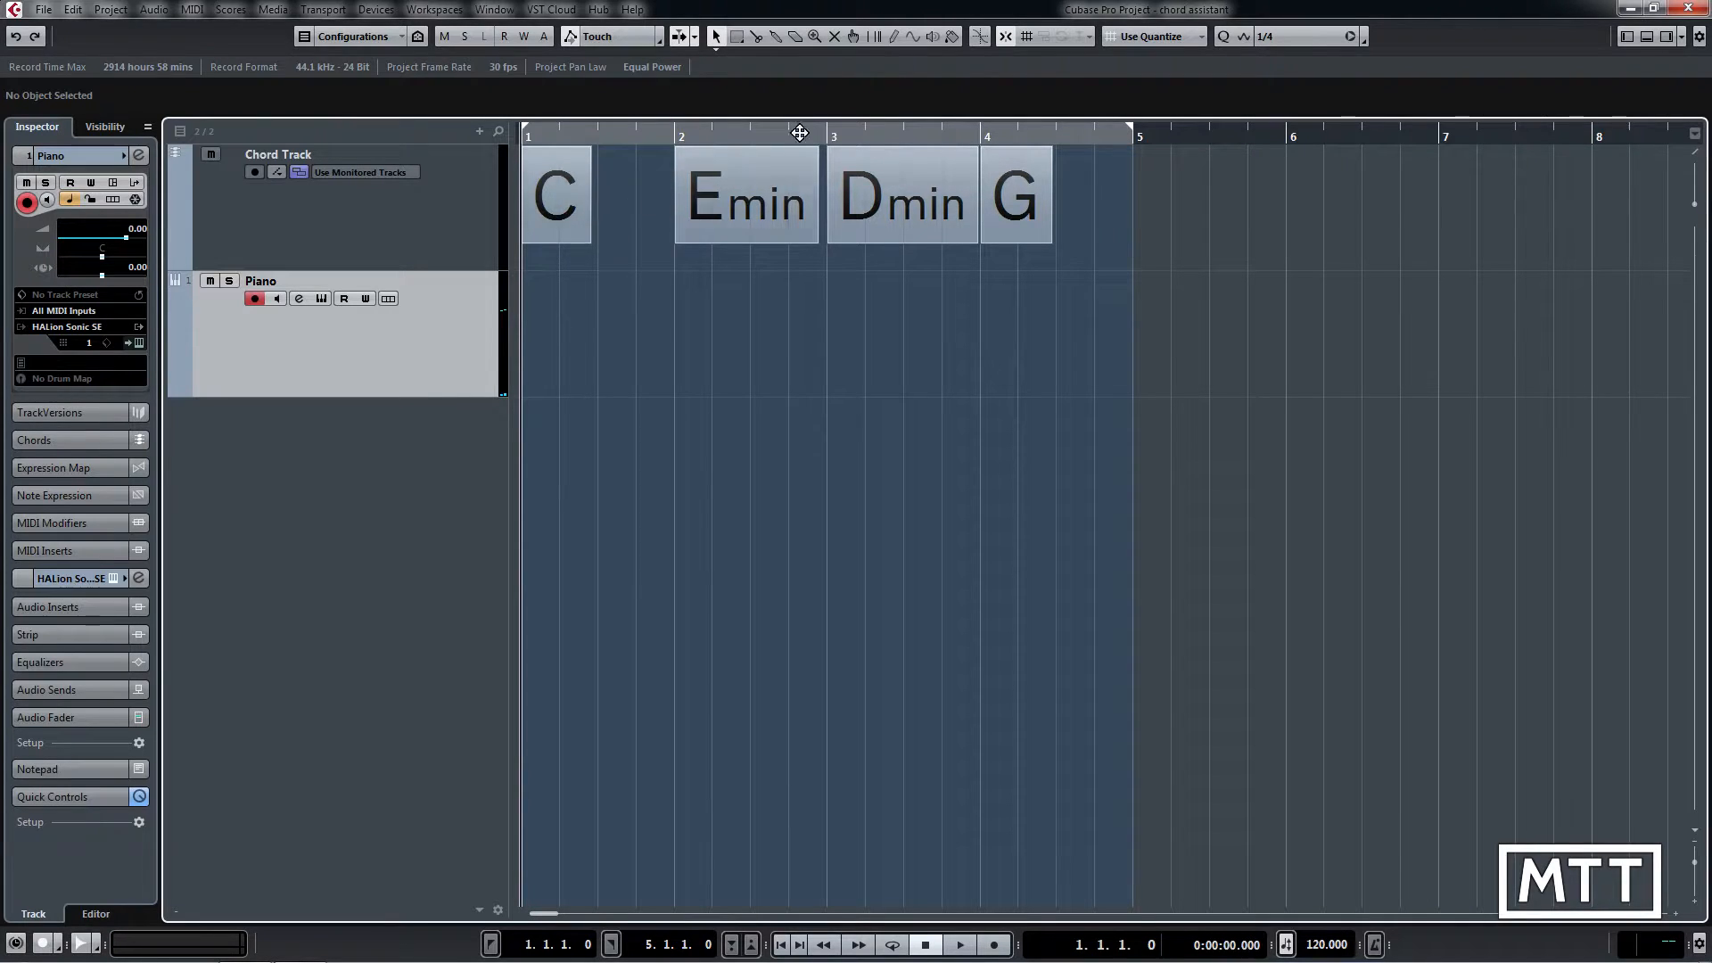
click(896, 37)
click(610, 192)
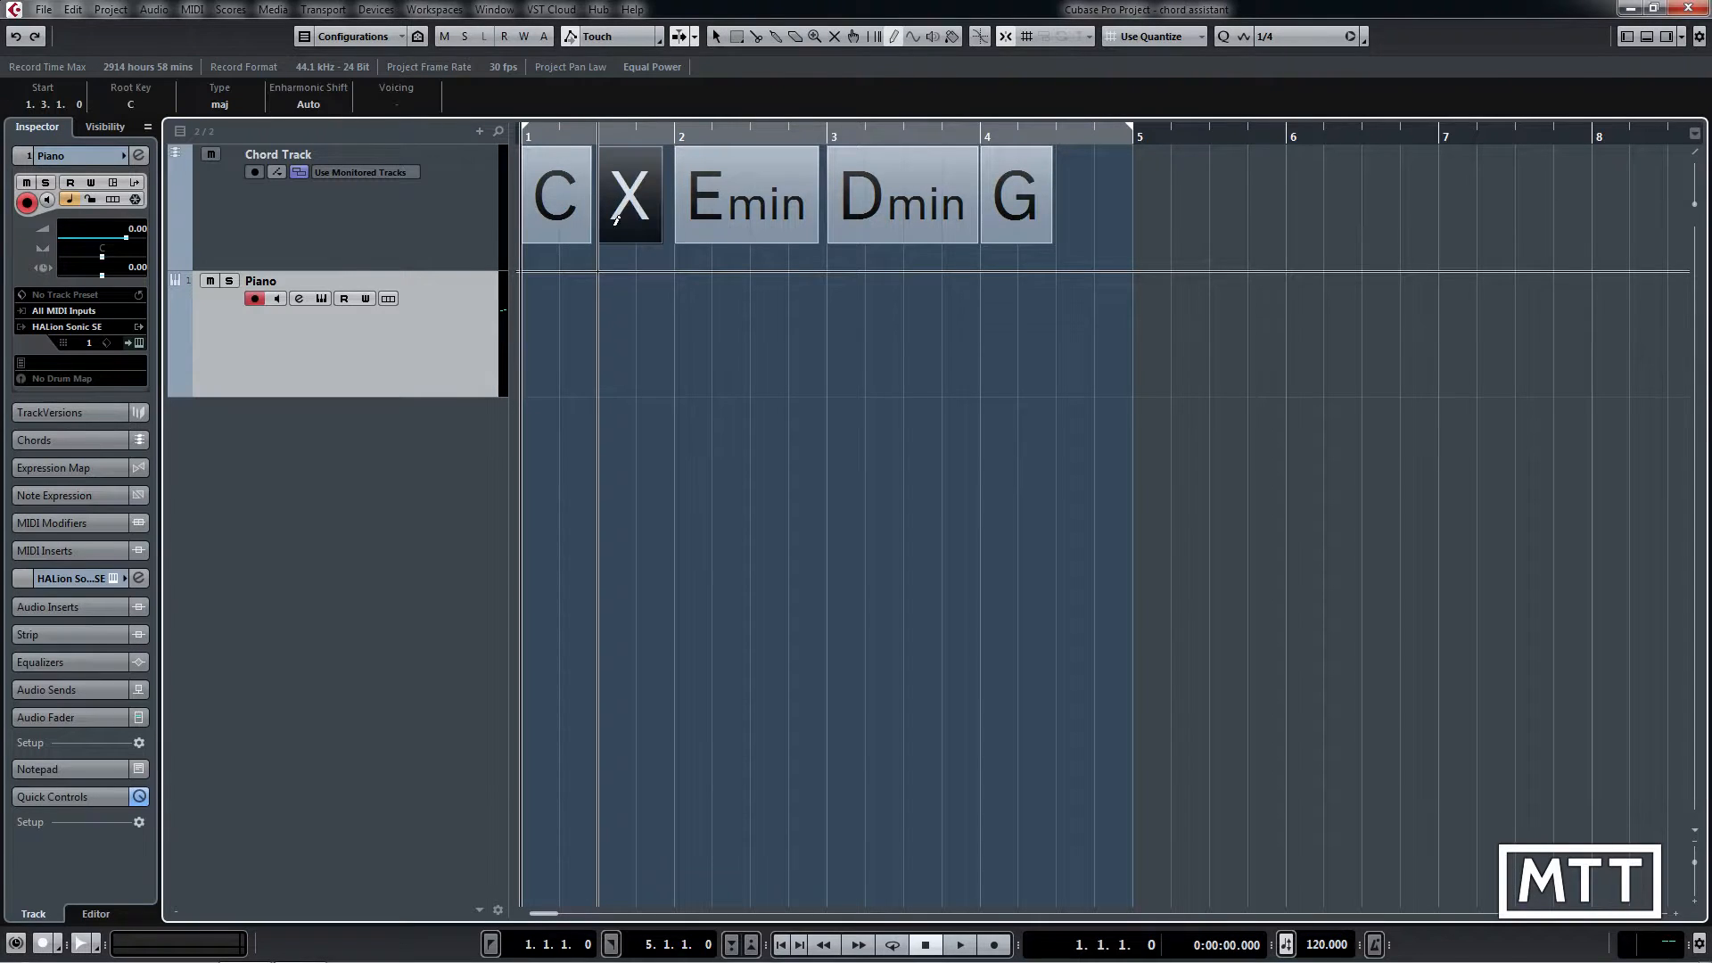
right_click(624, 308)
click(618, 302)
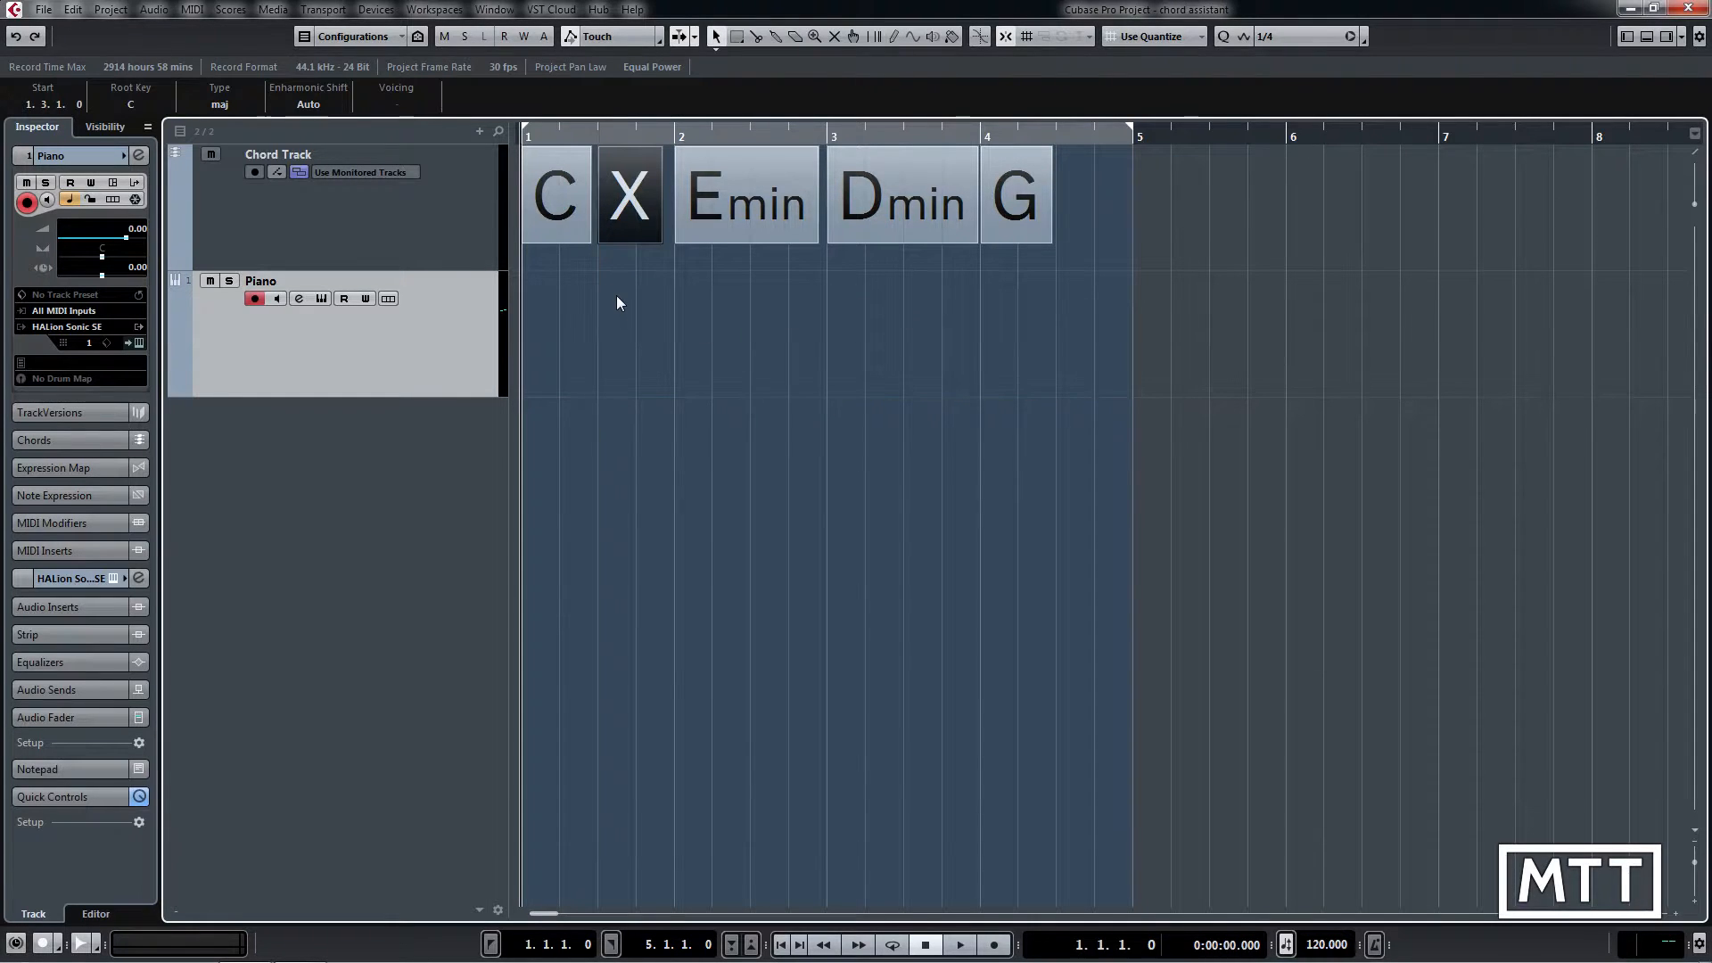
Step: Open the undefined chord event, view its manual chord editor, and return to the Chord Assistant suggestions
double_click(632, 210)
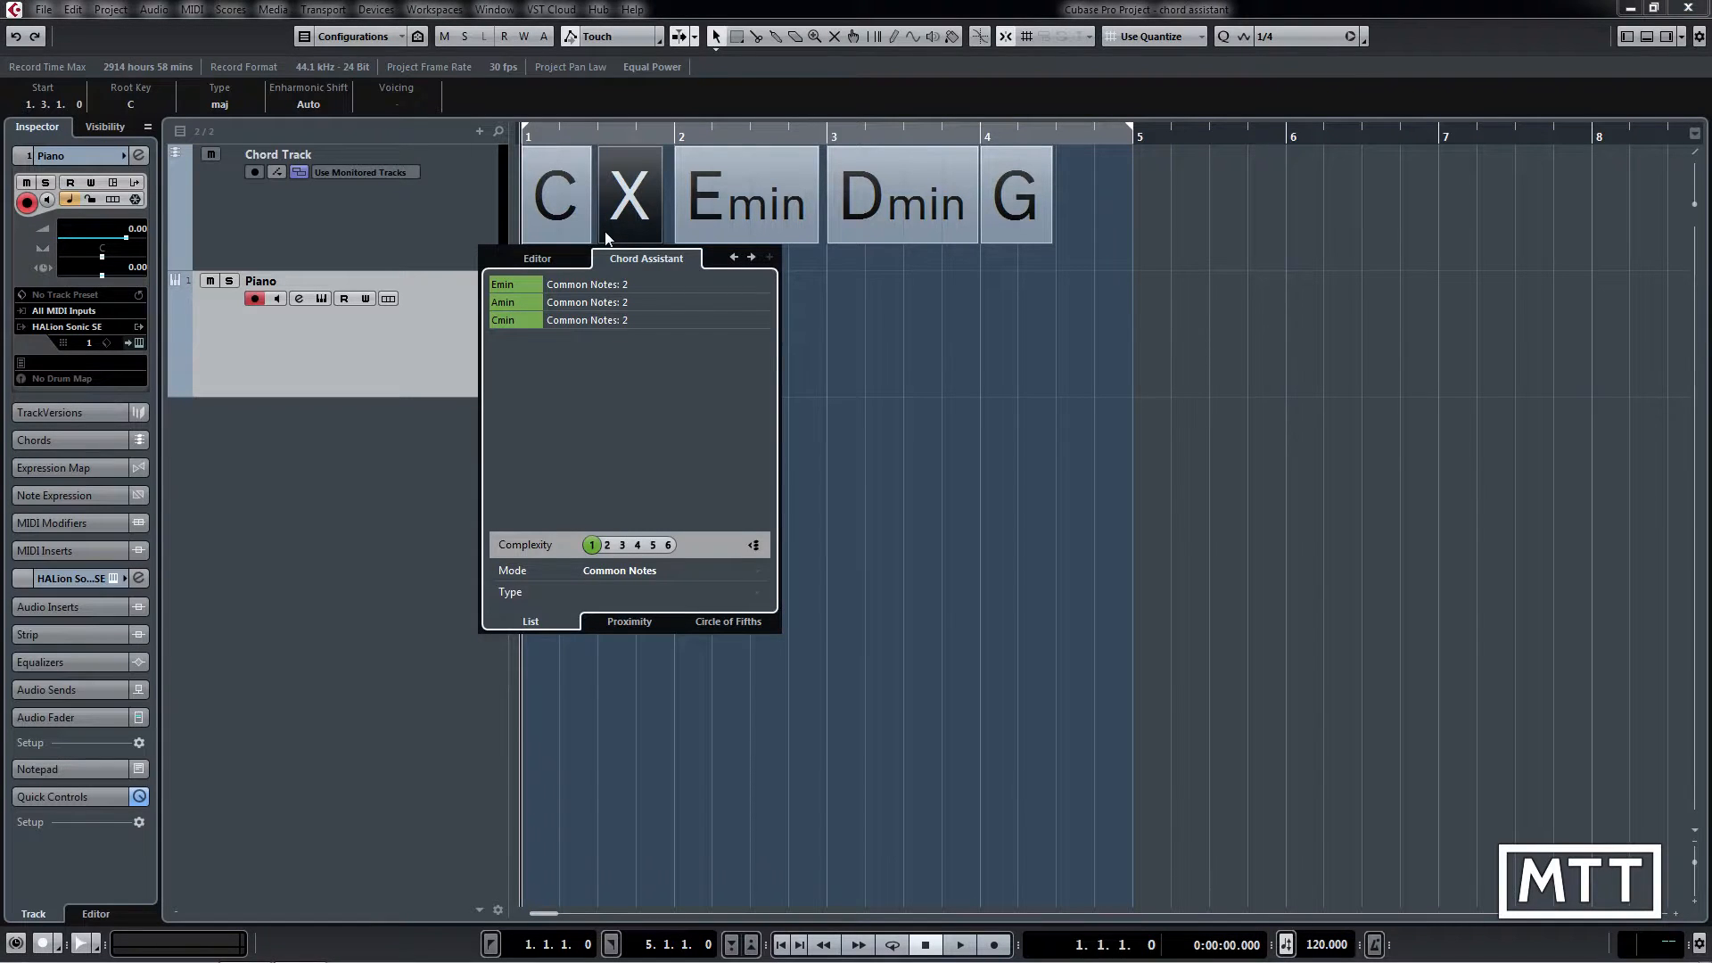
click(542, 259)
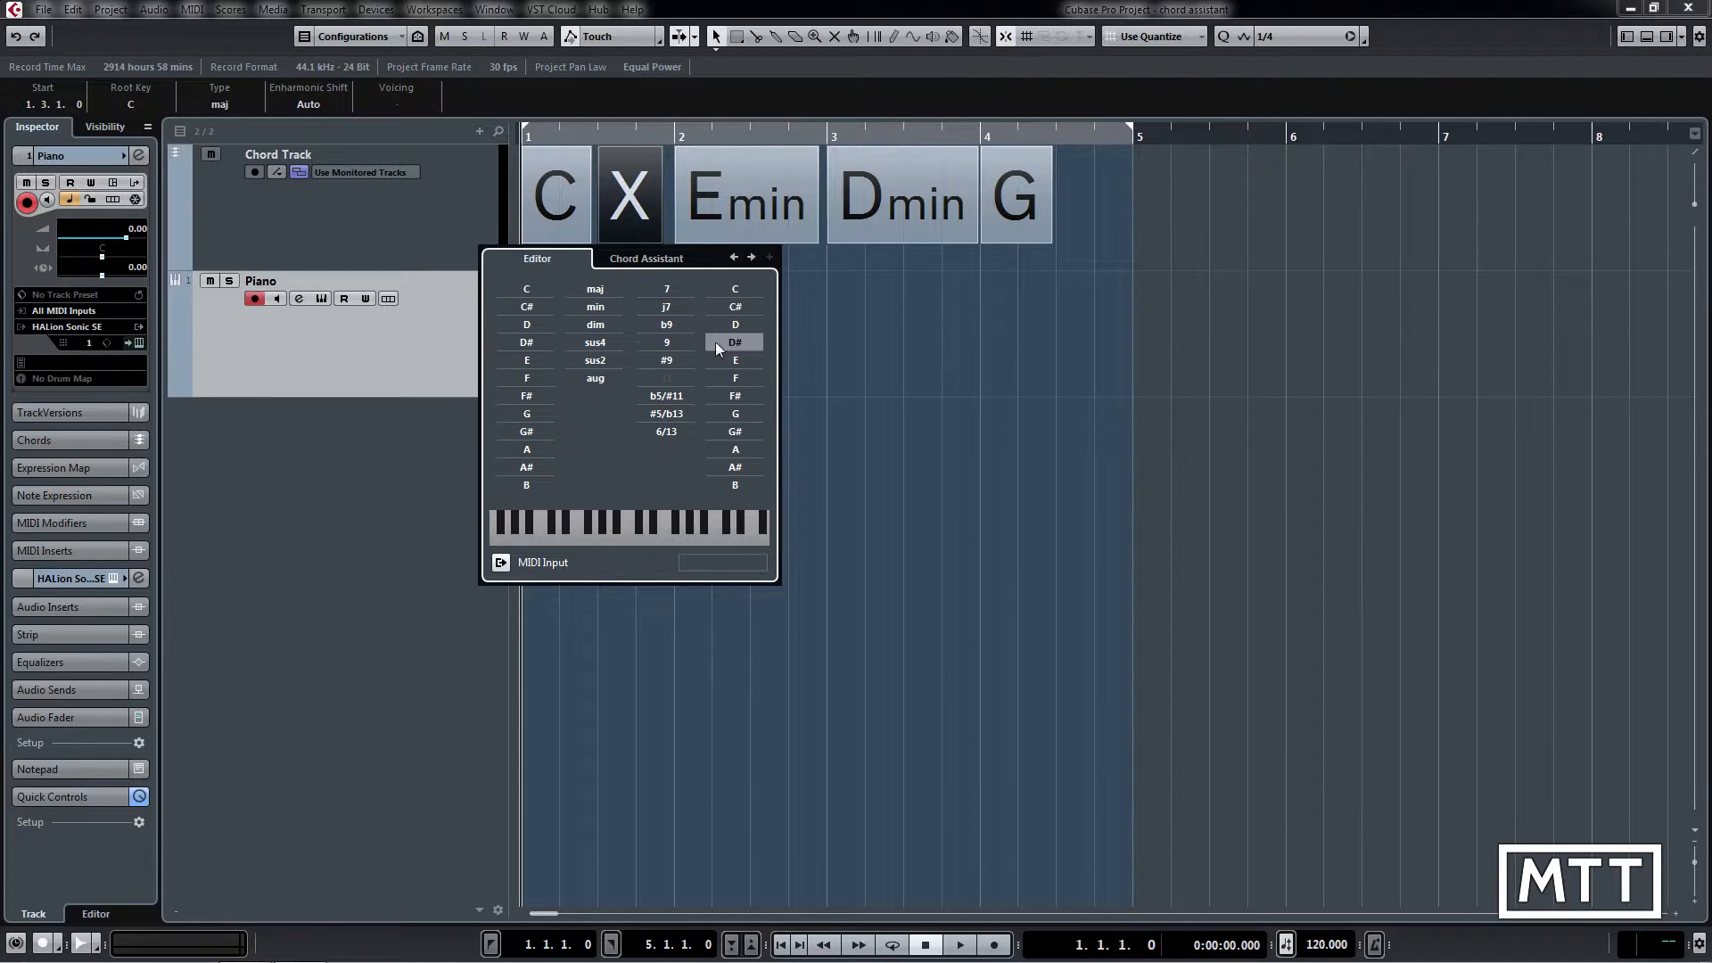
click(625, 259)
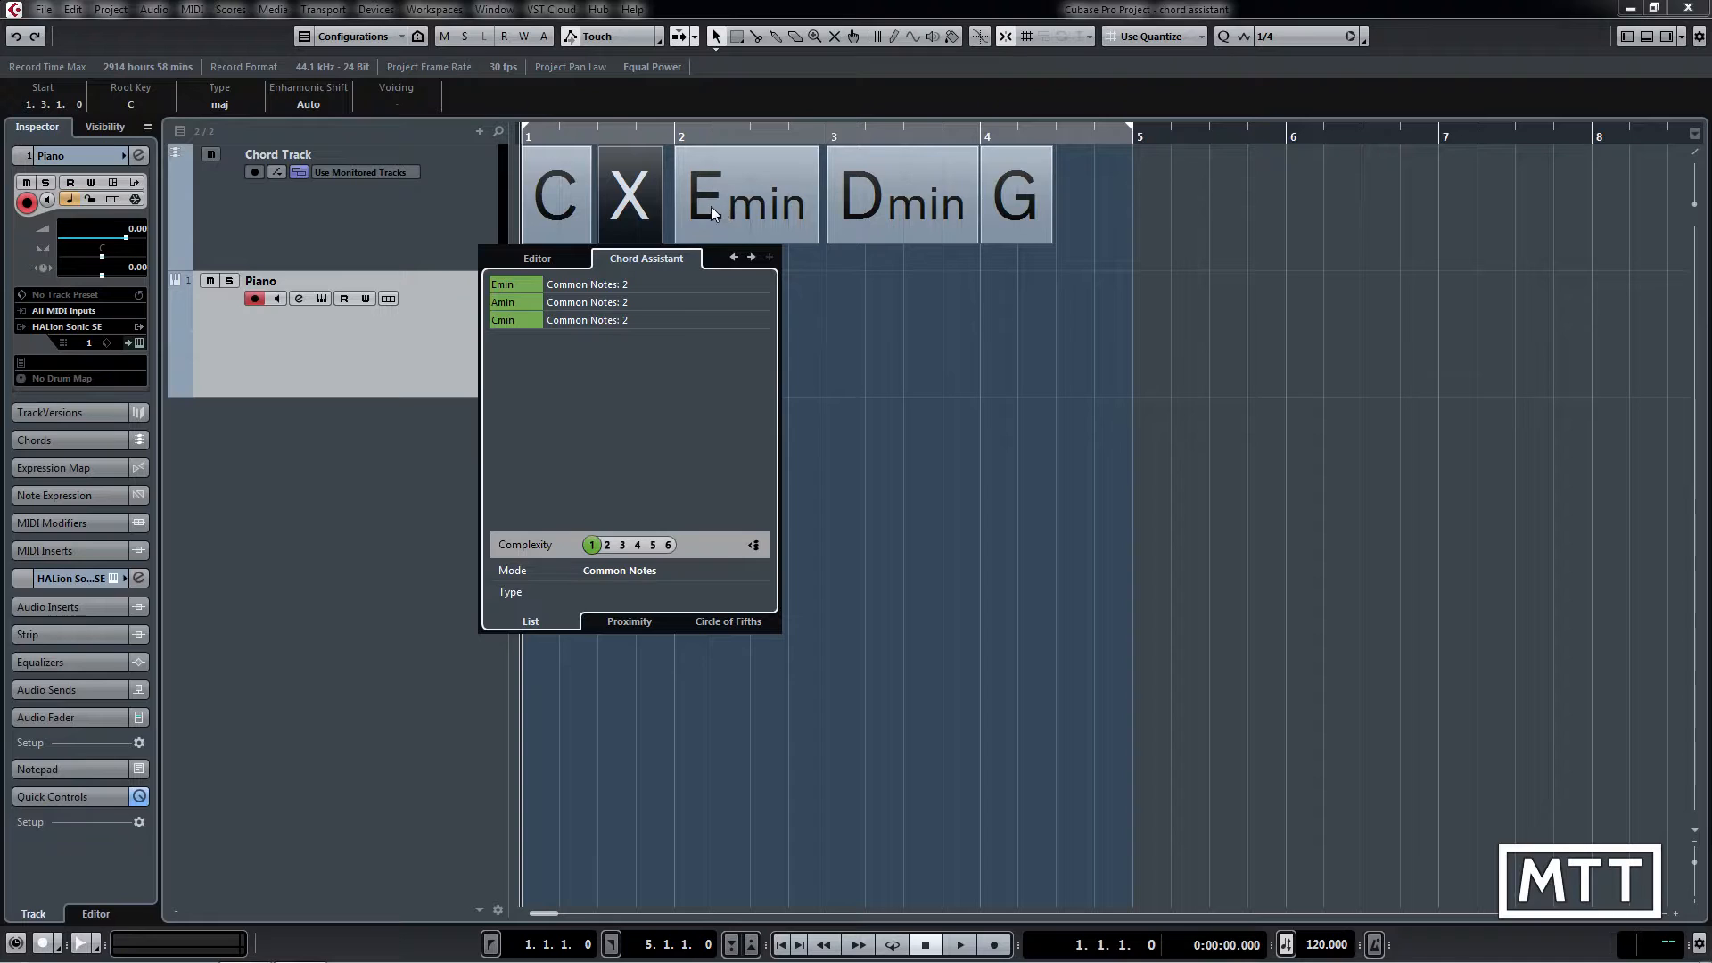
Step: Assign the suggested Emin chord to the undefined event and audition it in the progression
click(517, 282)
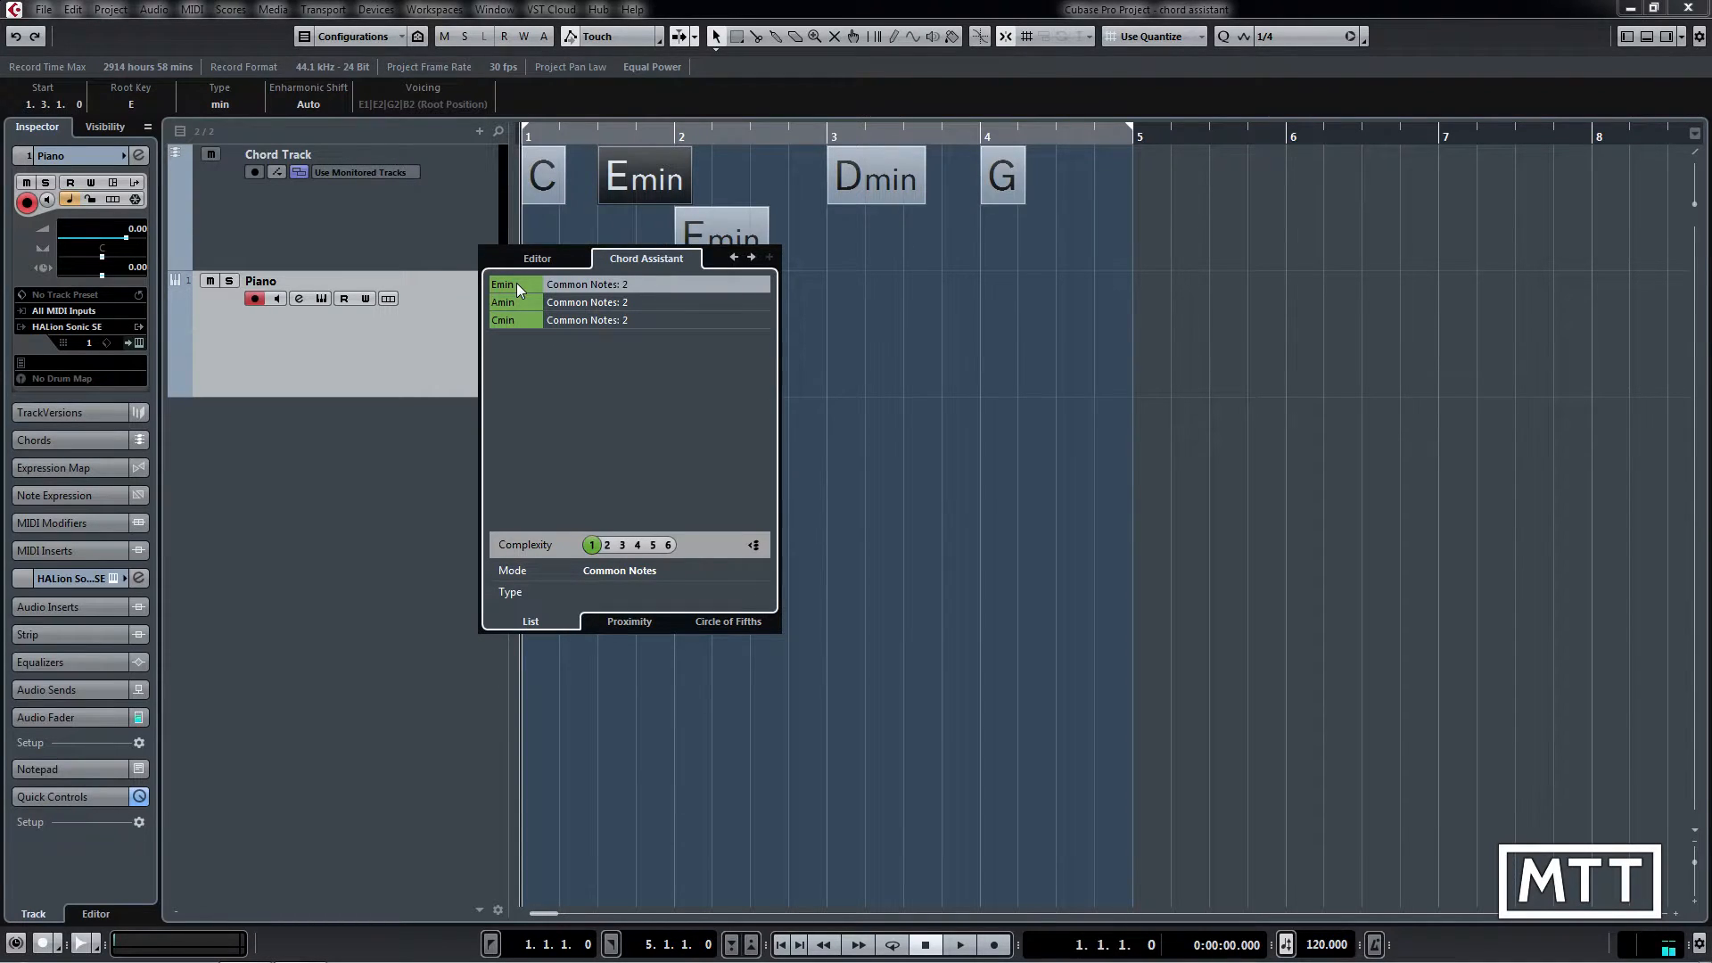
key(space)
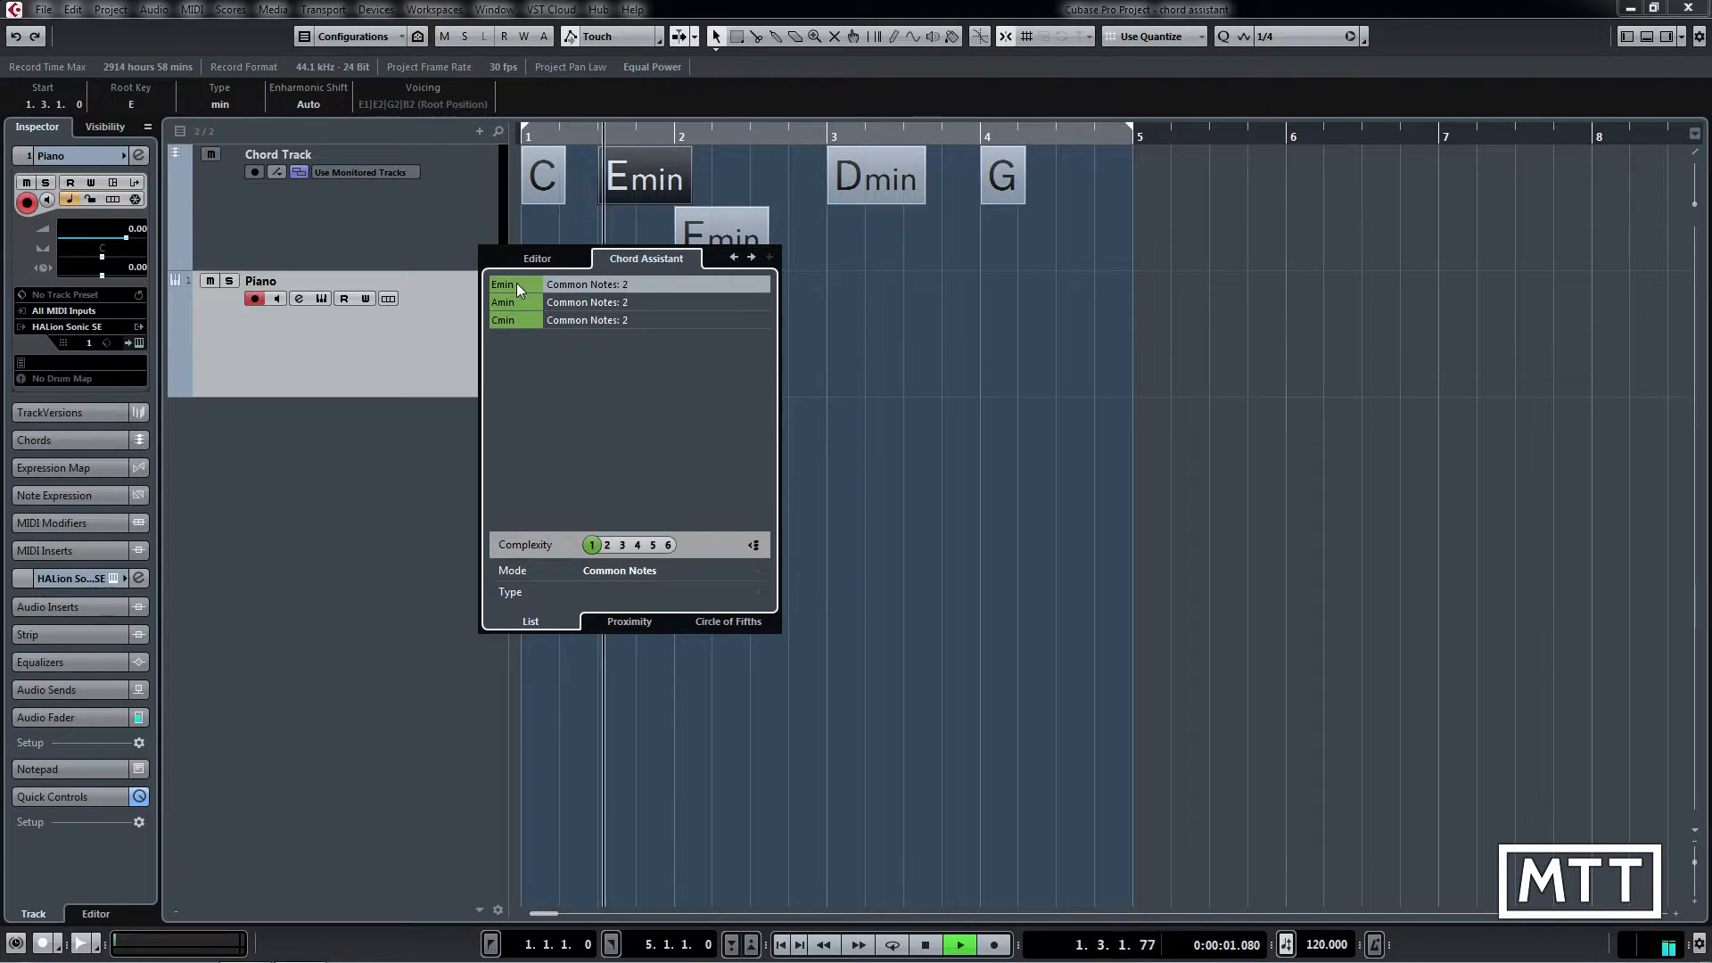
key(space)
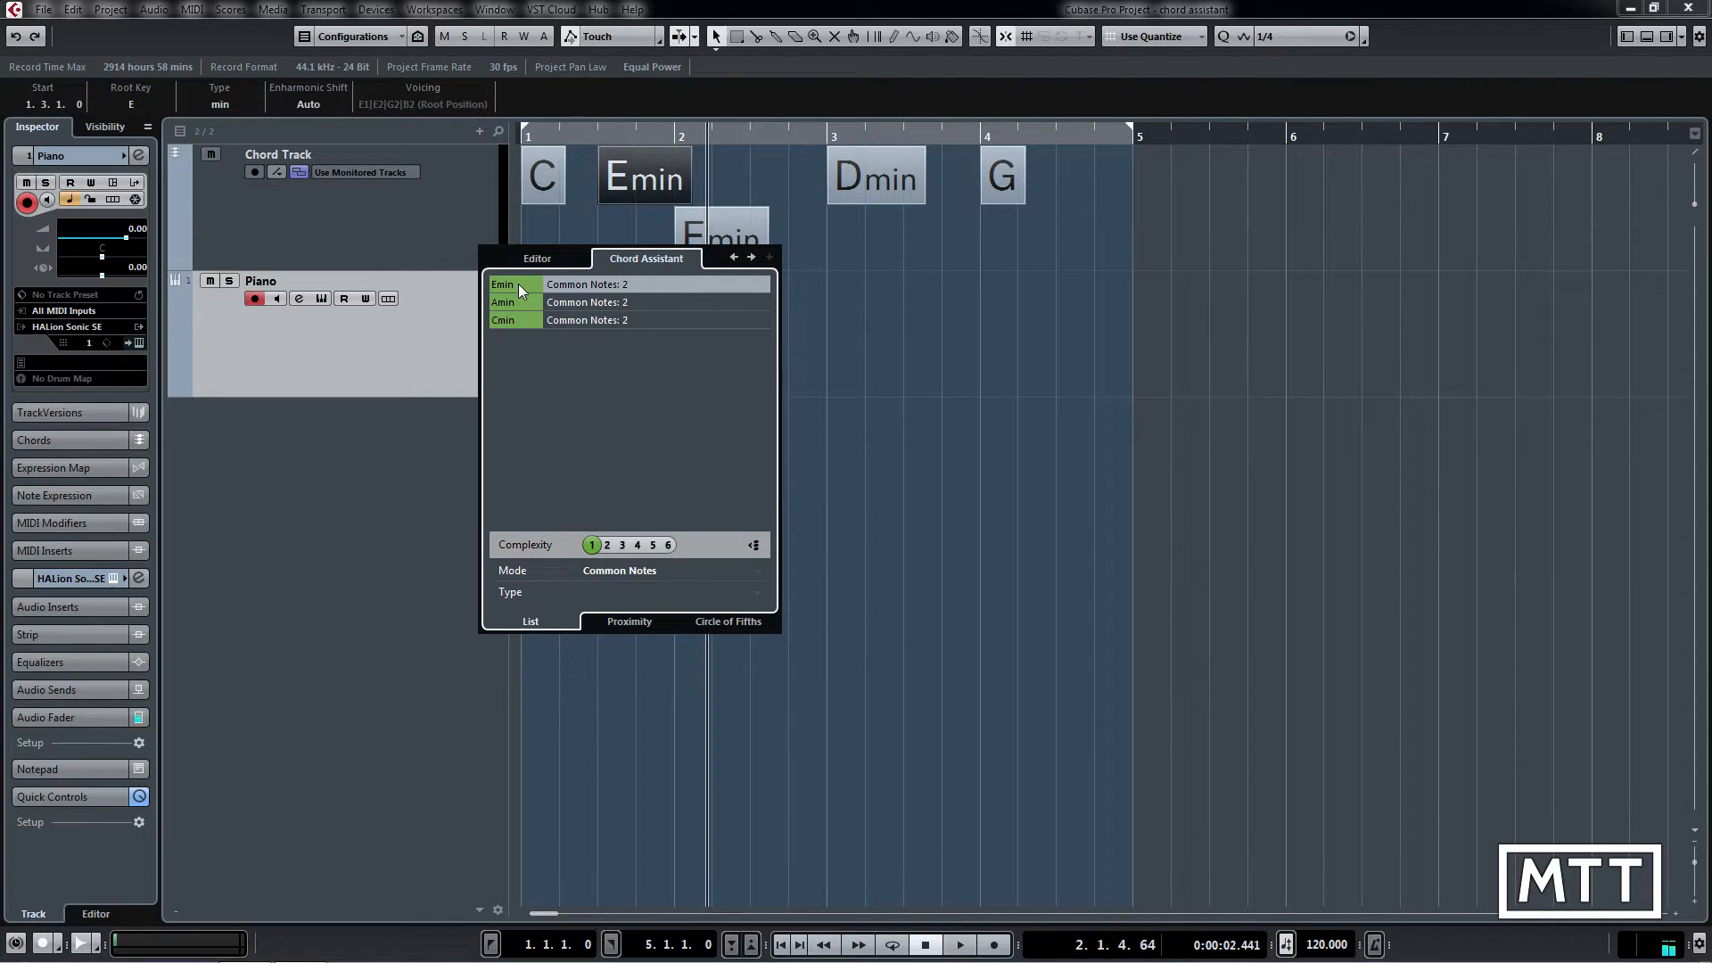
Step: Change the chord at bar 1, beat 3 to the suggested Amin and audition it from the project start
click(515, 301)
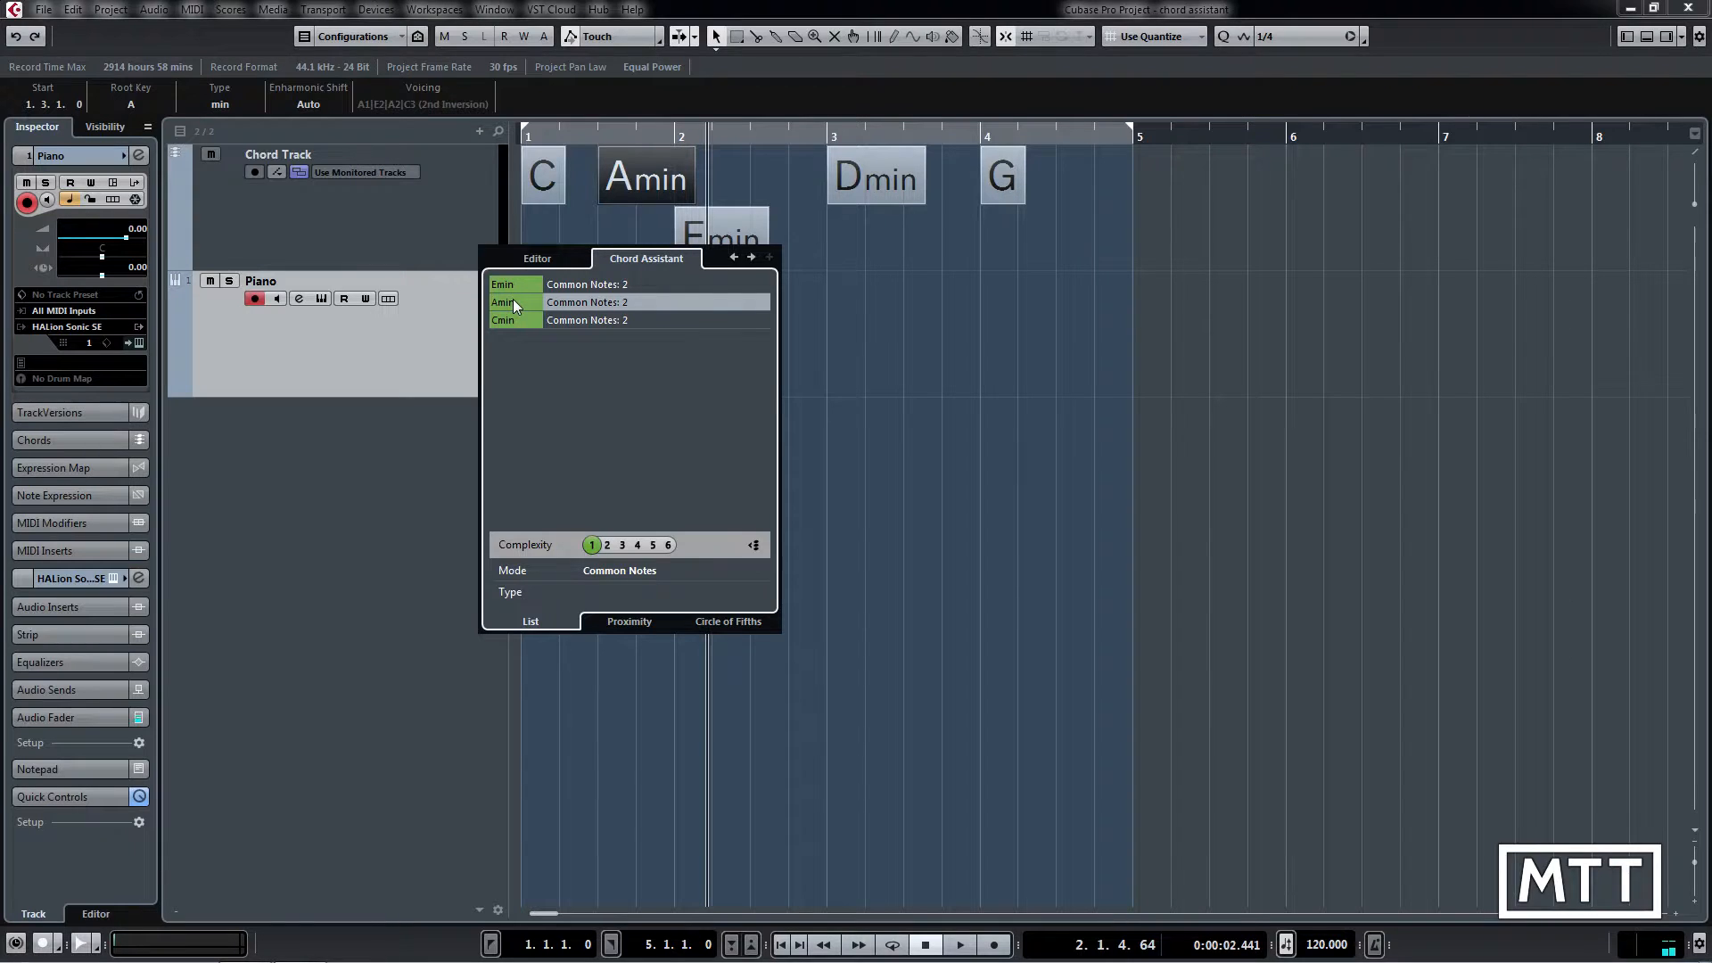
key(Home)
key(space)
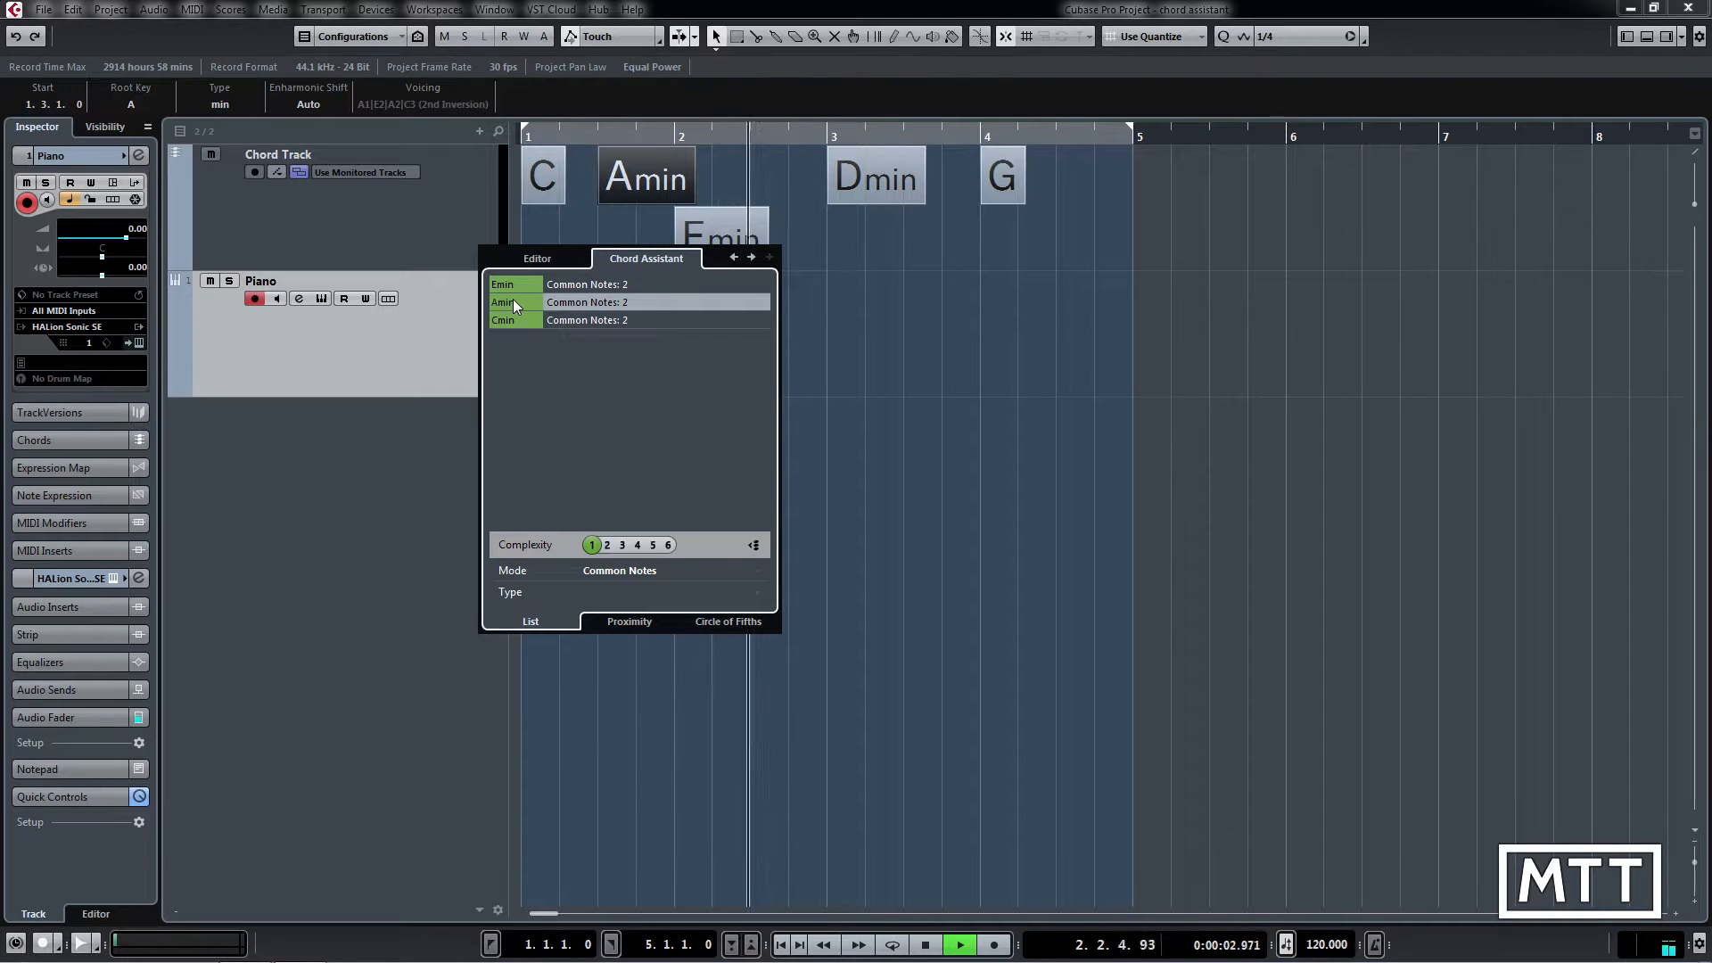
key(space)
Step: Change the chord at bar 1, beat 3 to the suggested Cmin and audition it from the project start
click(508, 318)
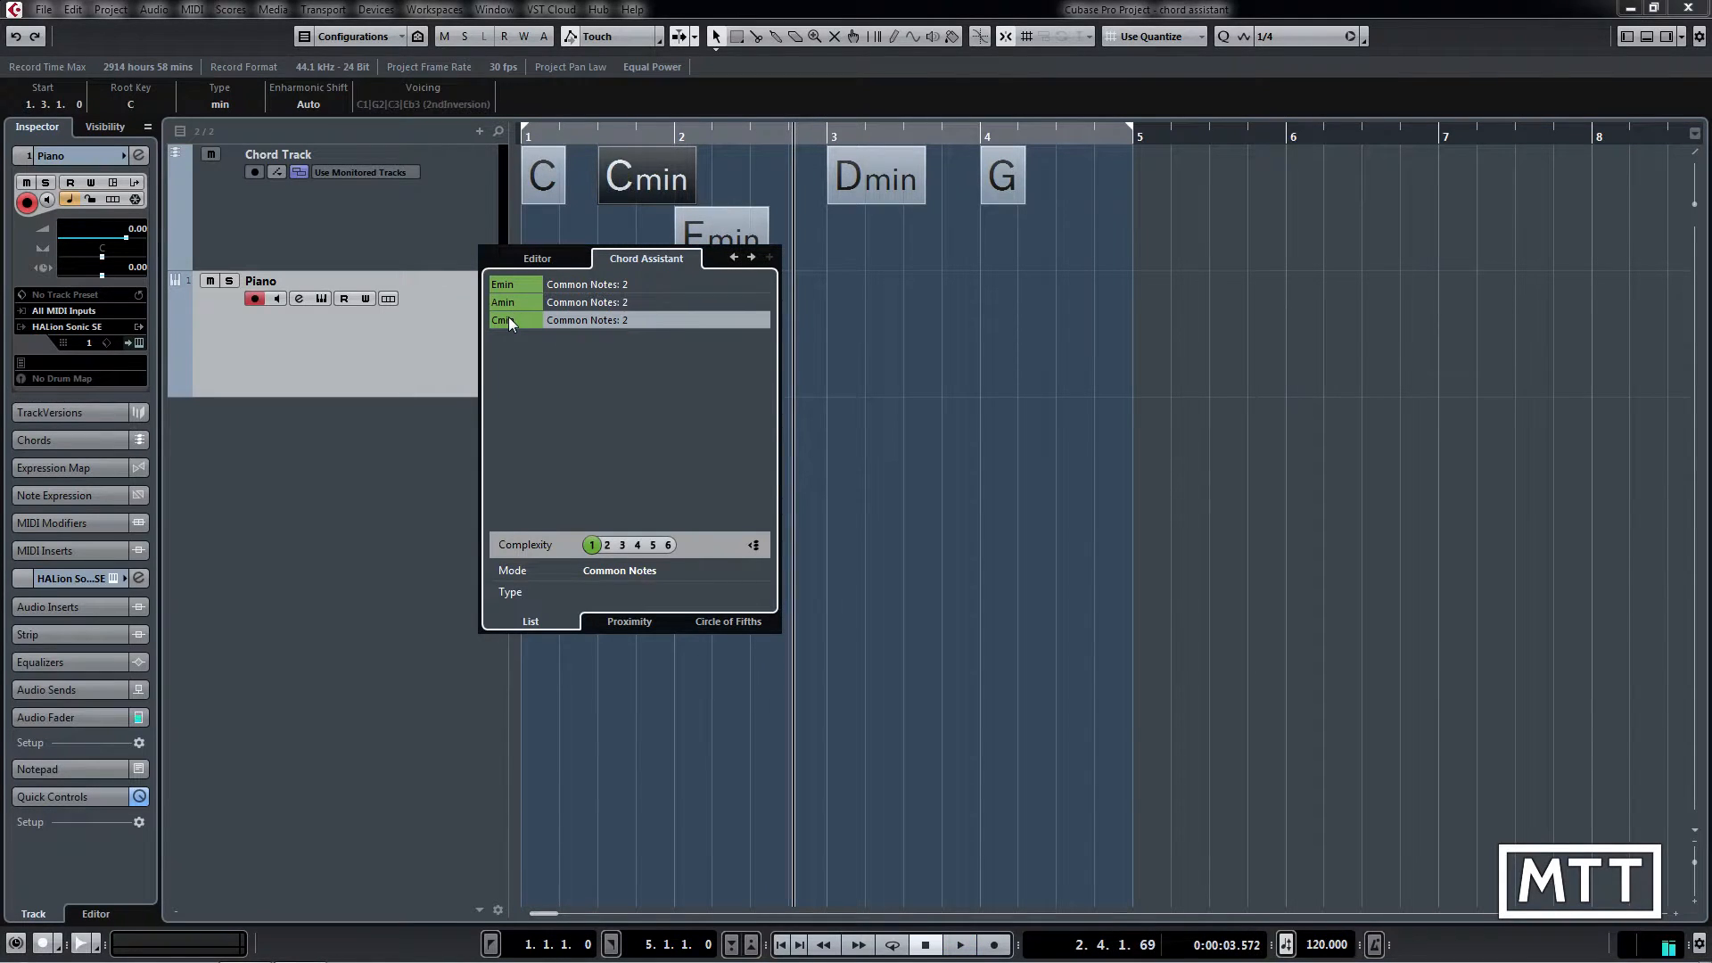
key(Home)
key(space)
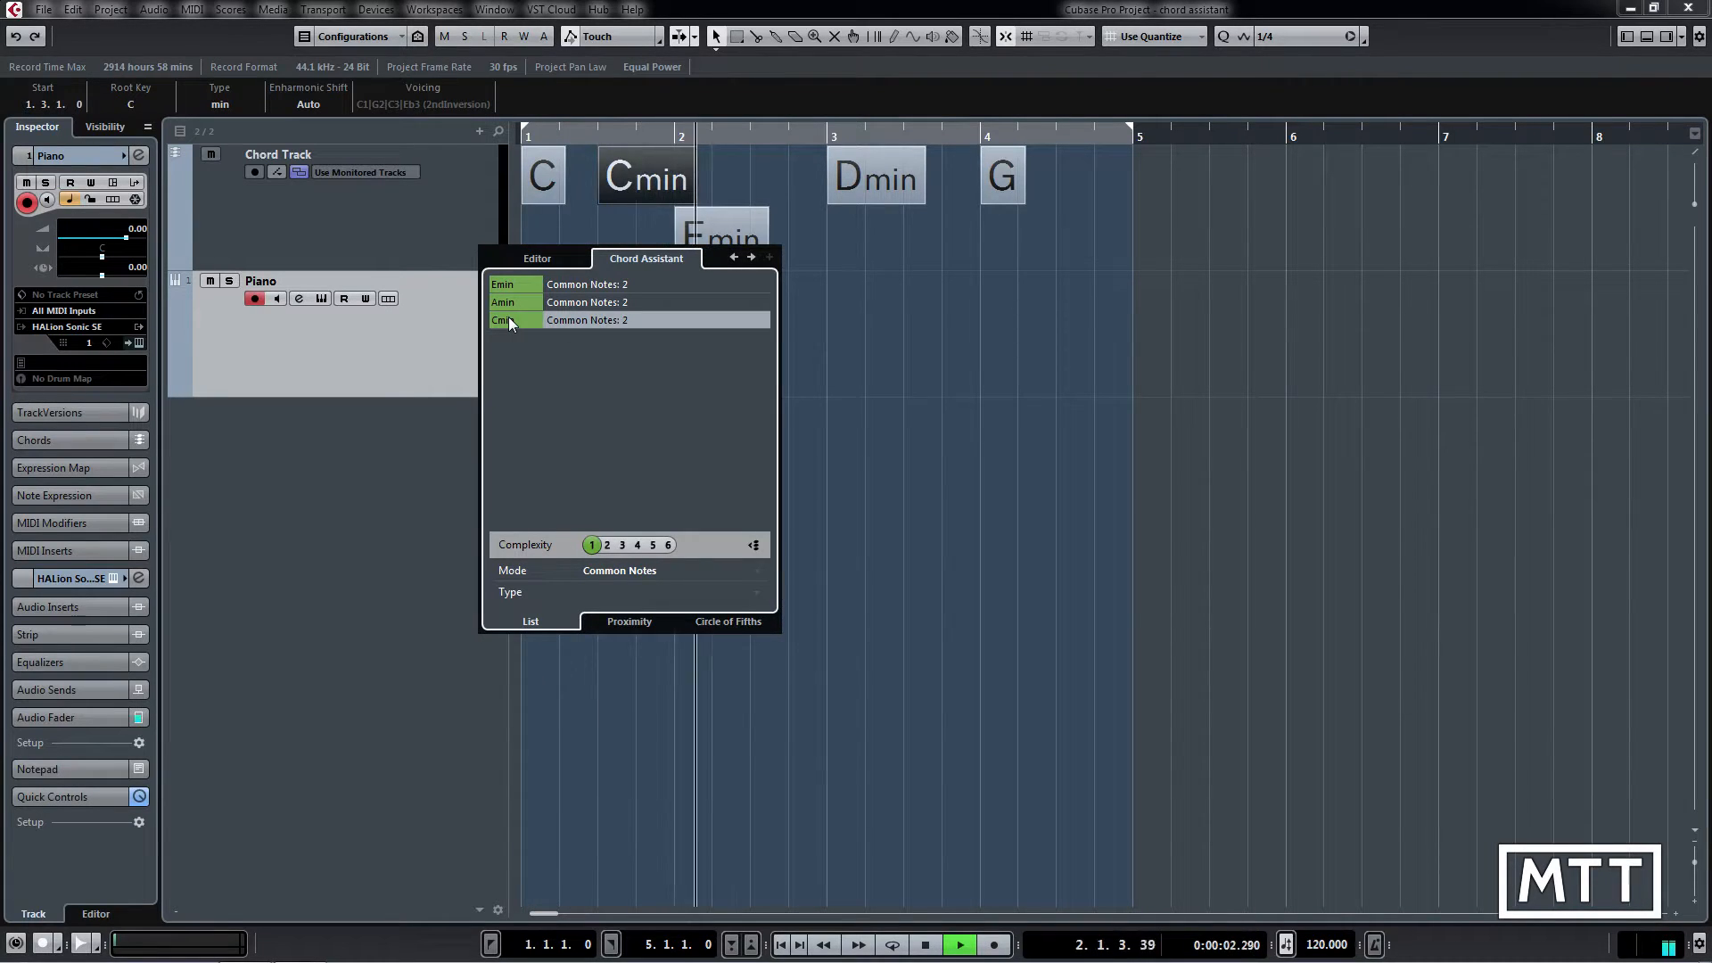
key(space)
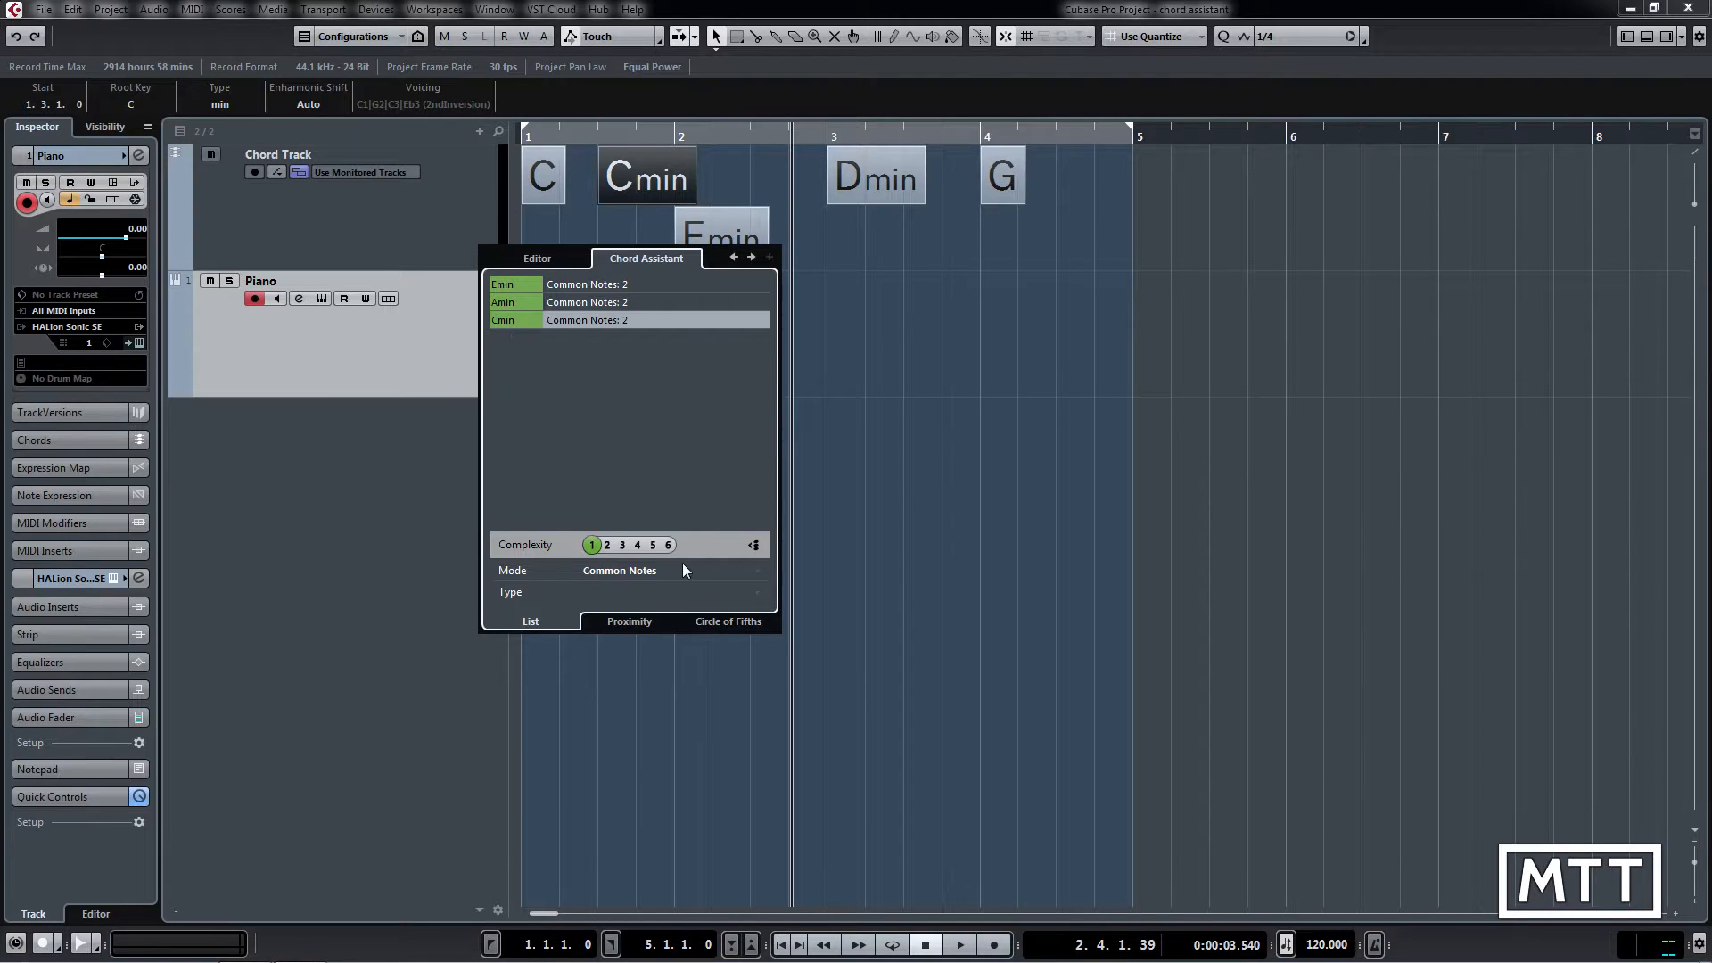
Step: Set the Chord Assistant complexity to 2, assign the suggested F chord to the selected event, and audition it
click(607, 546)
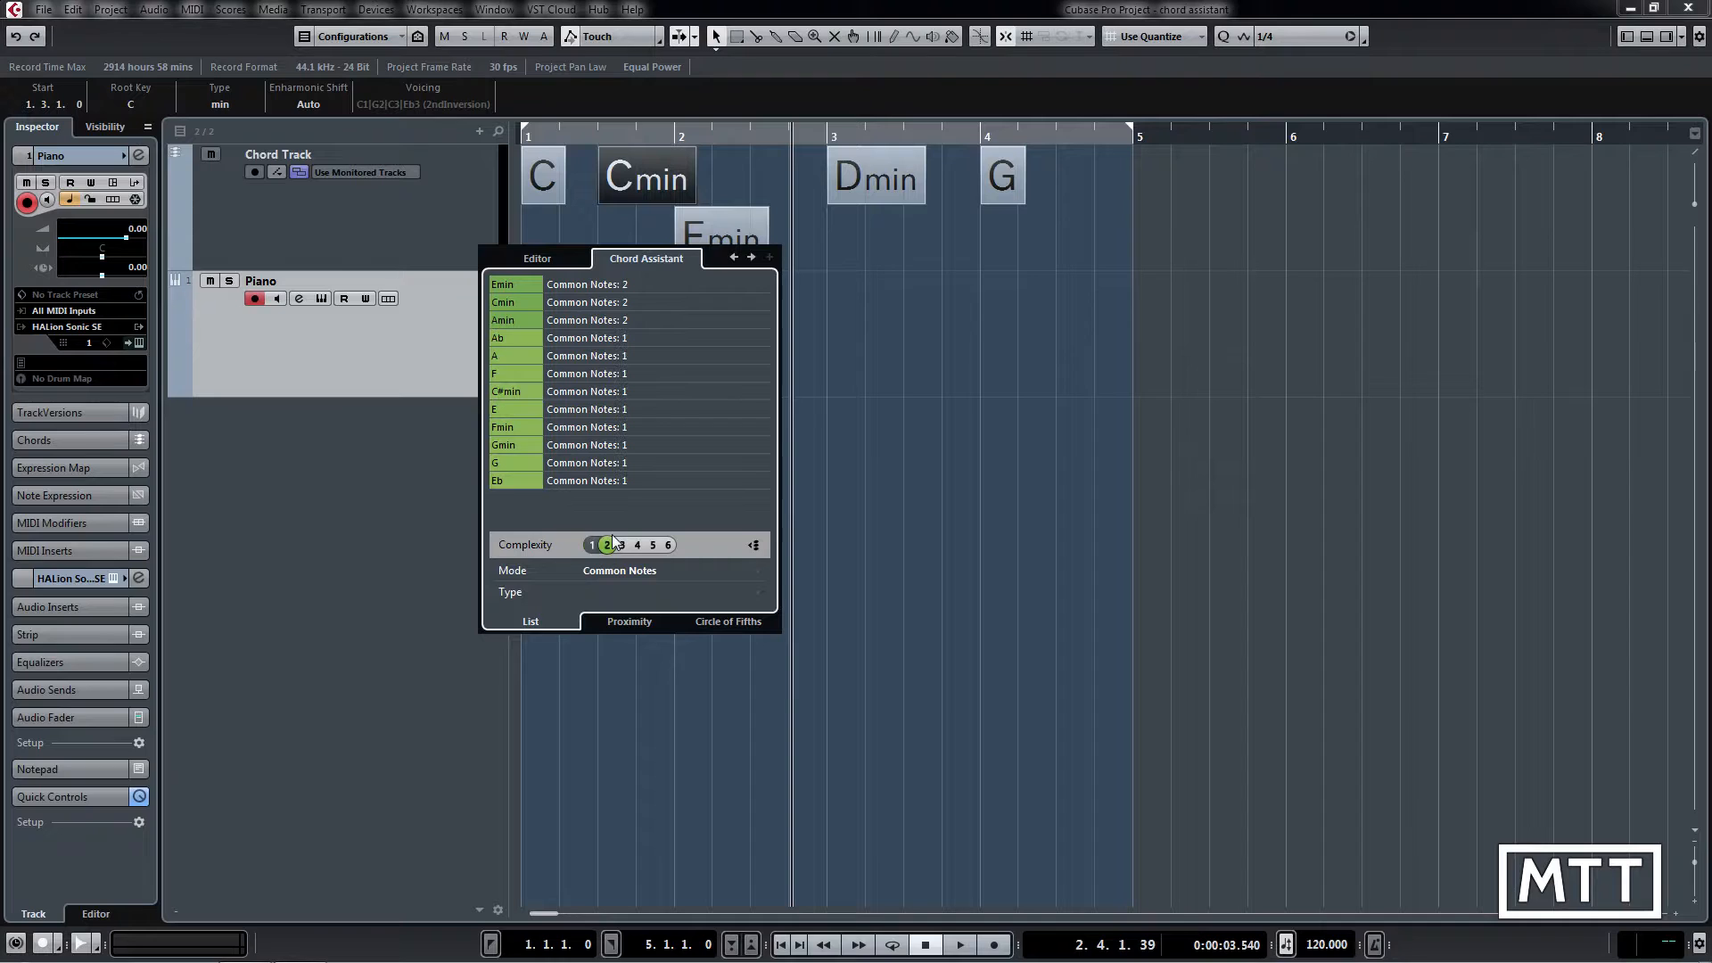
click(508, 376)
key(space)
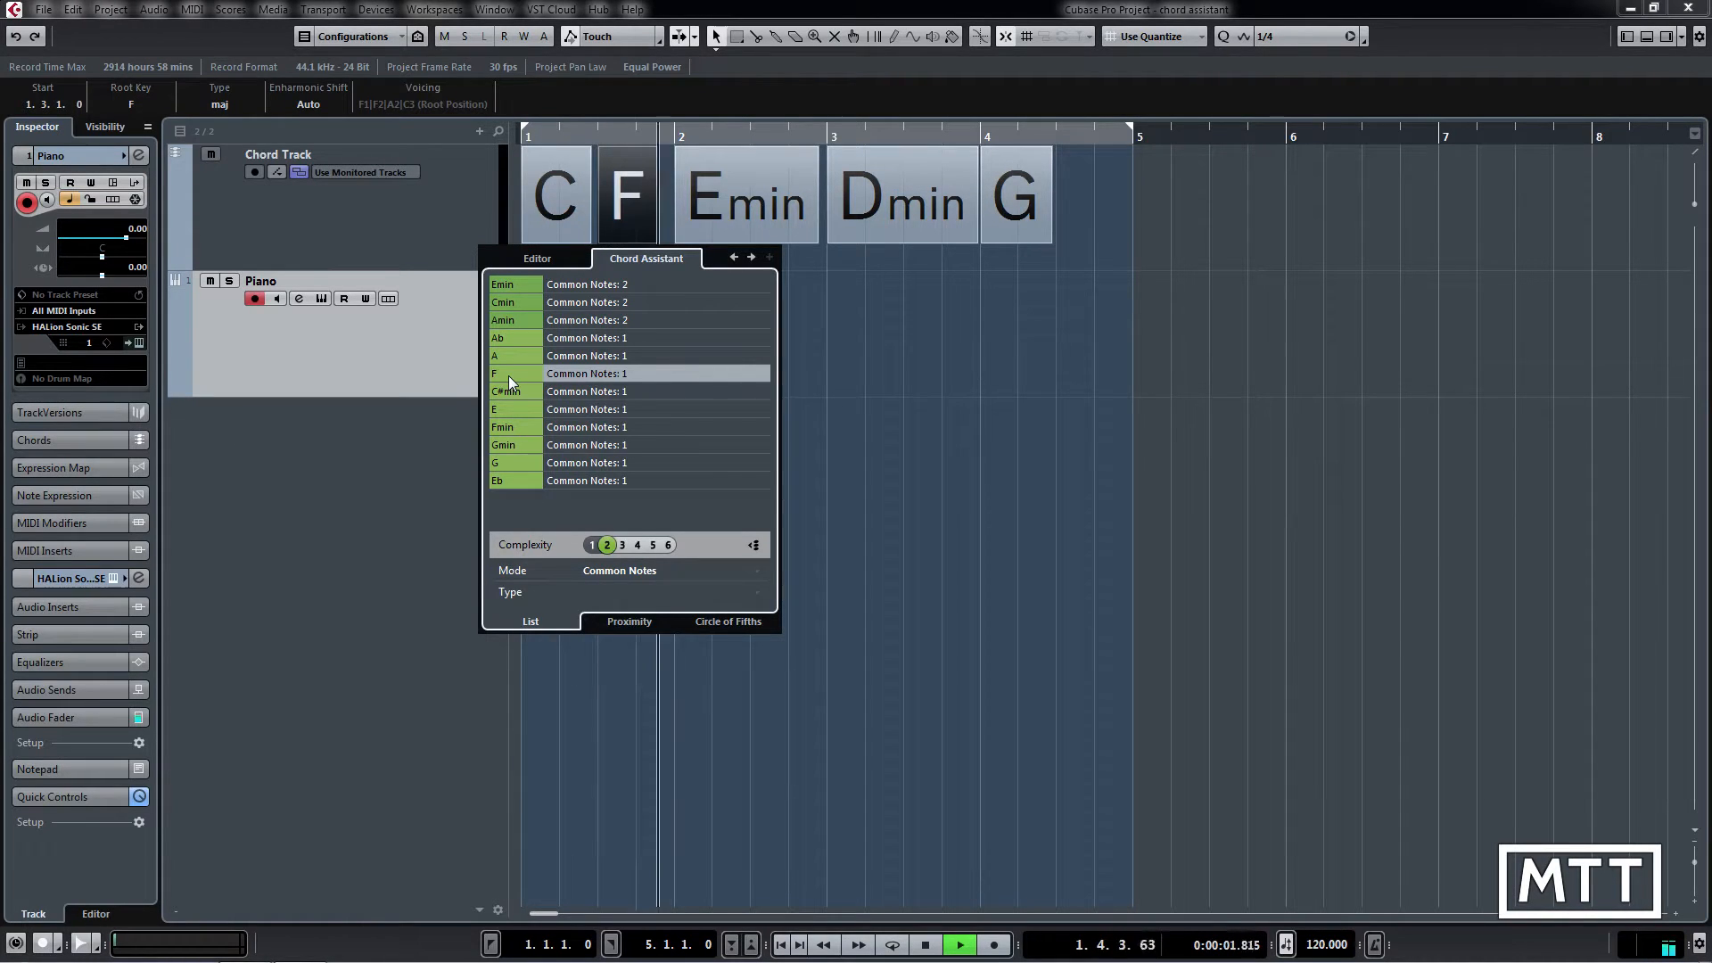
key(space)
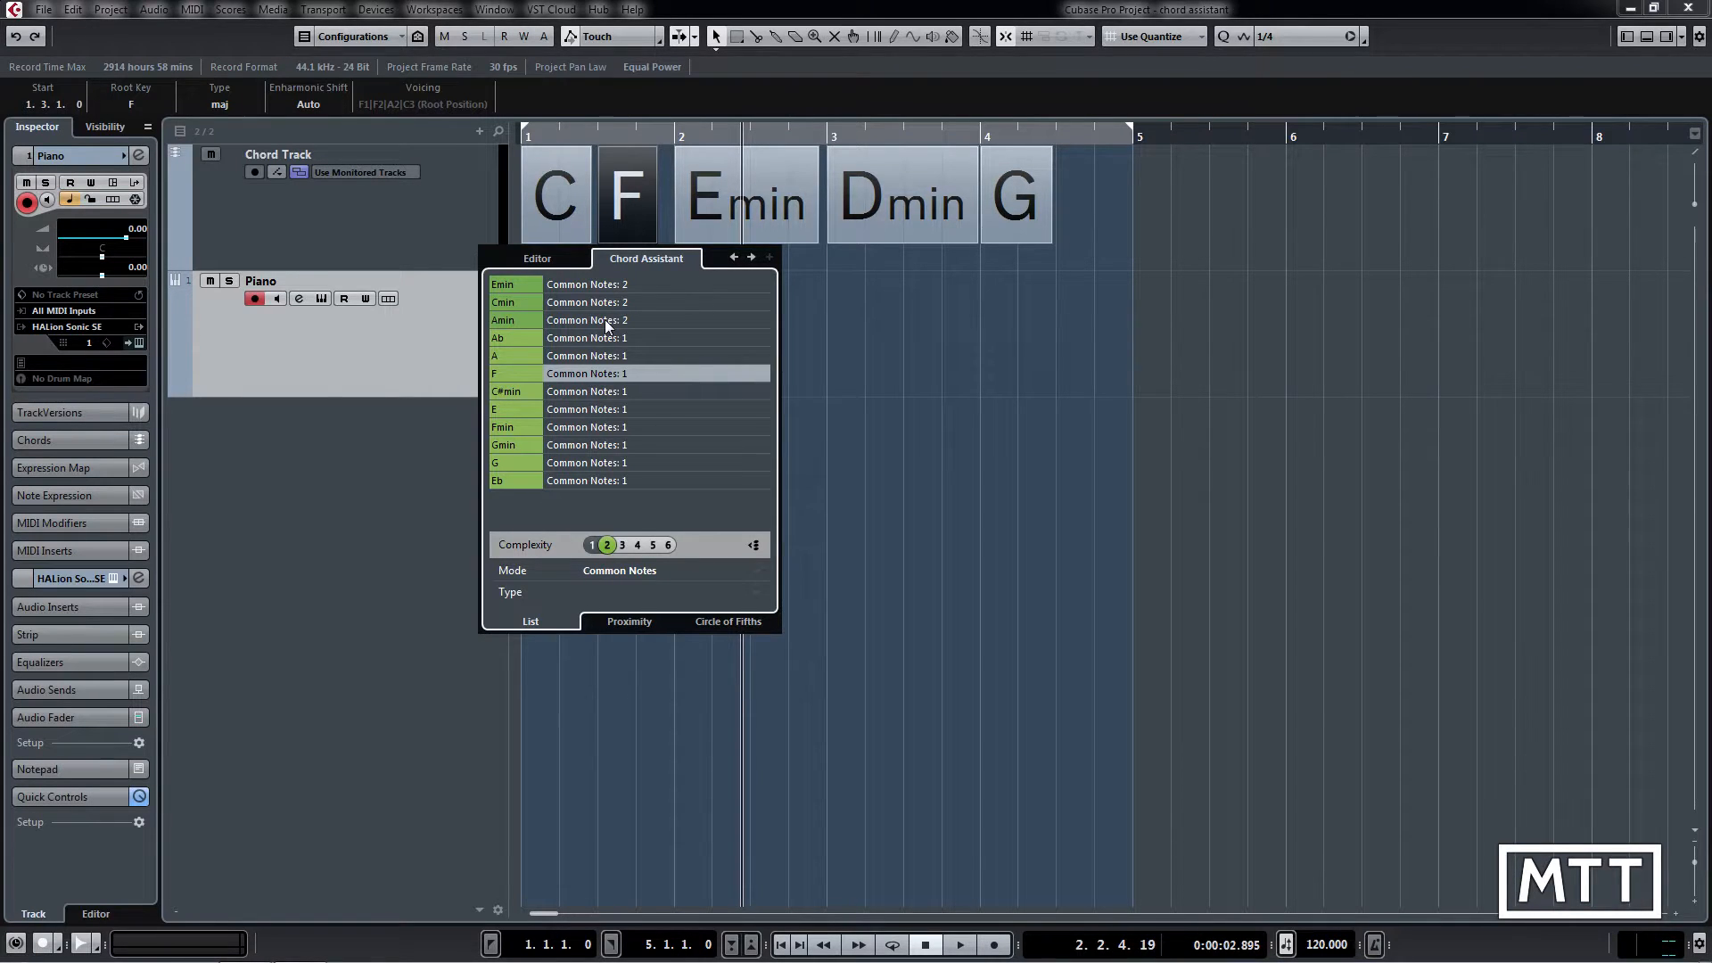
Step: Change the selected chord event to the suggested C#min and audition it in the progression
click(517, 392)
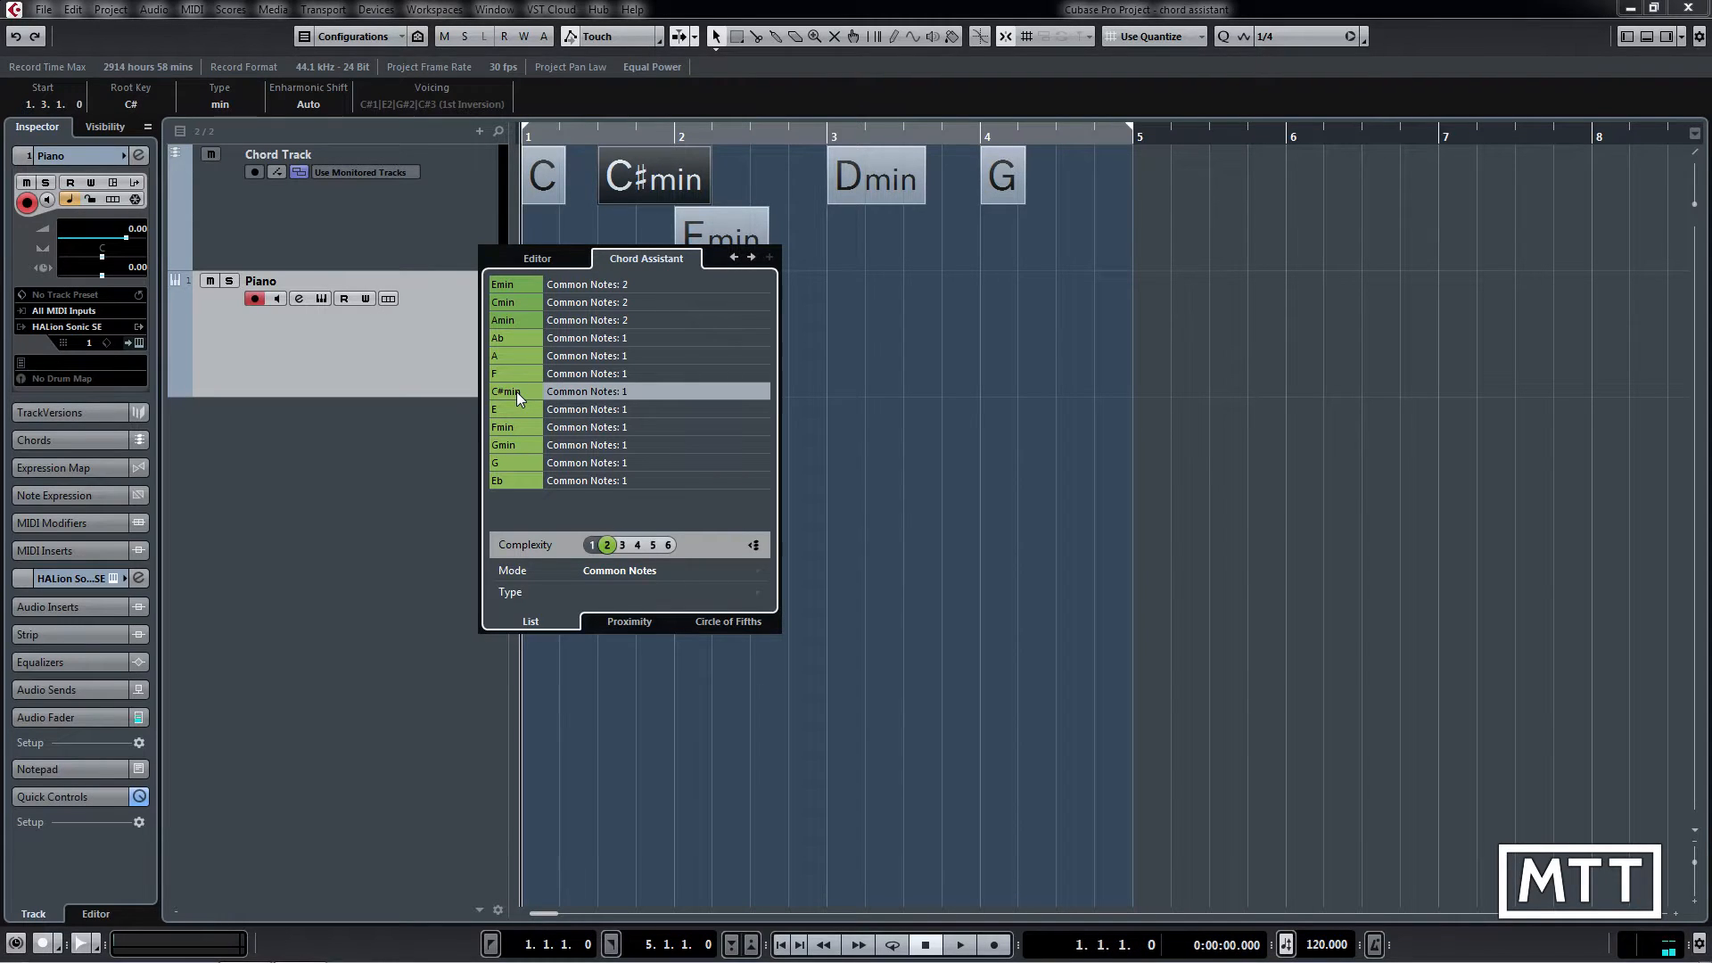
key(space)
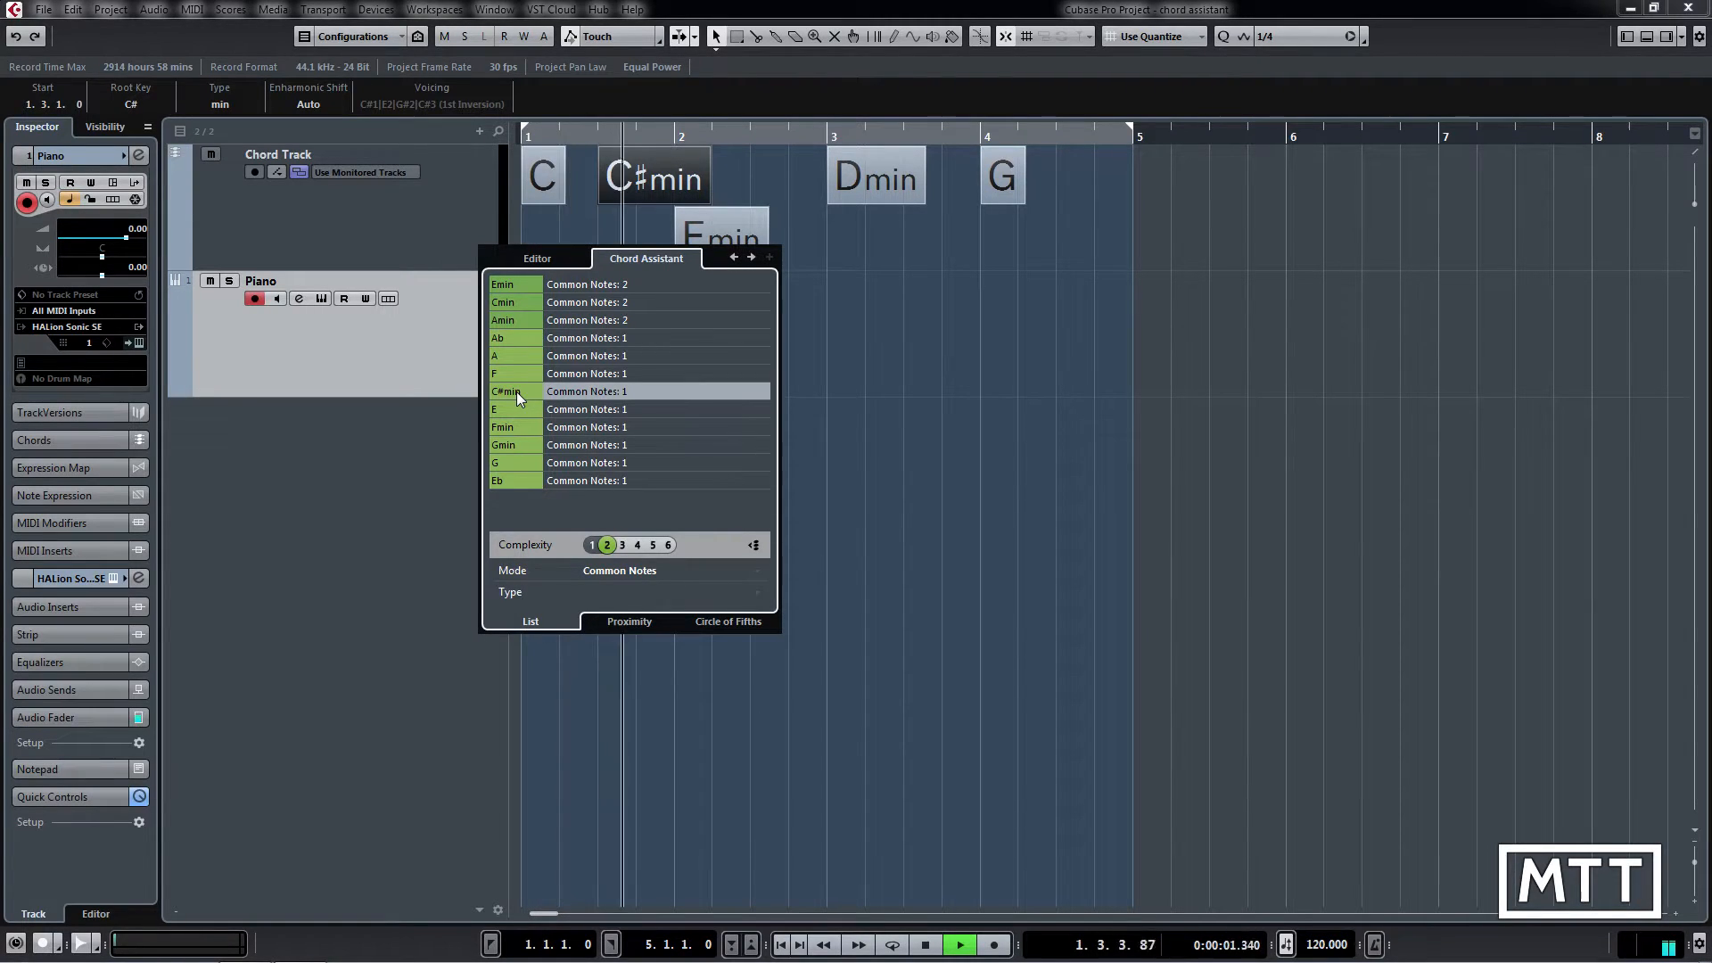
key(space)
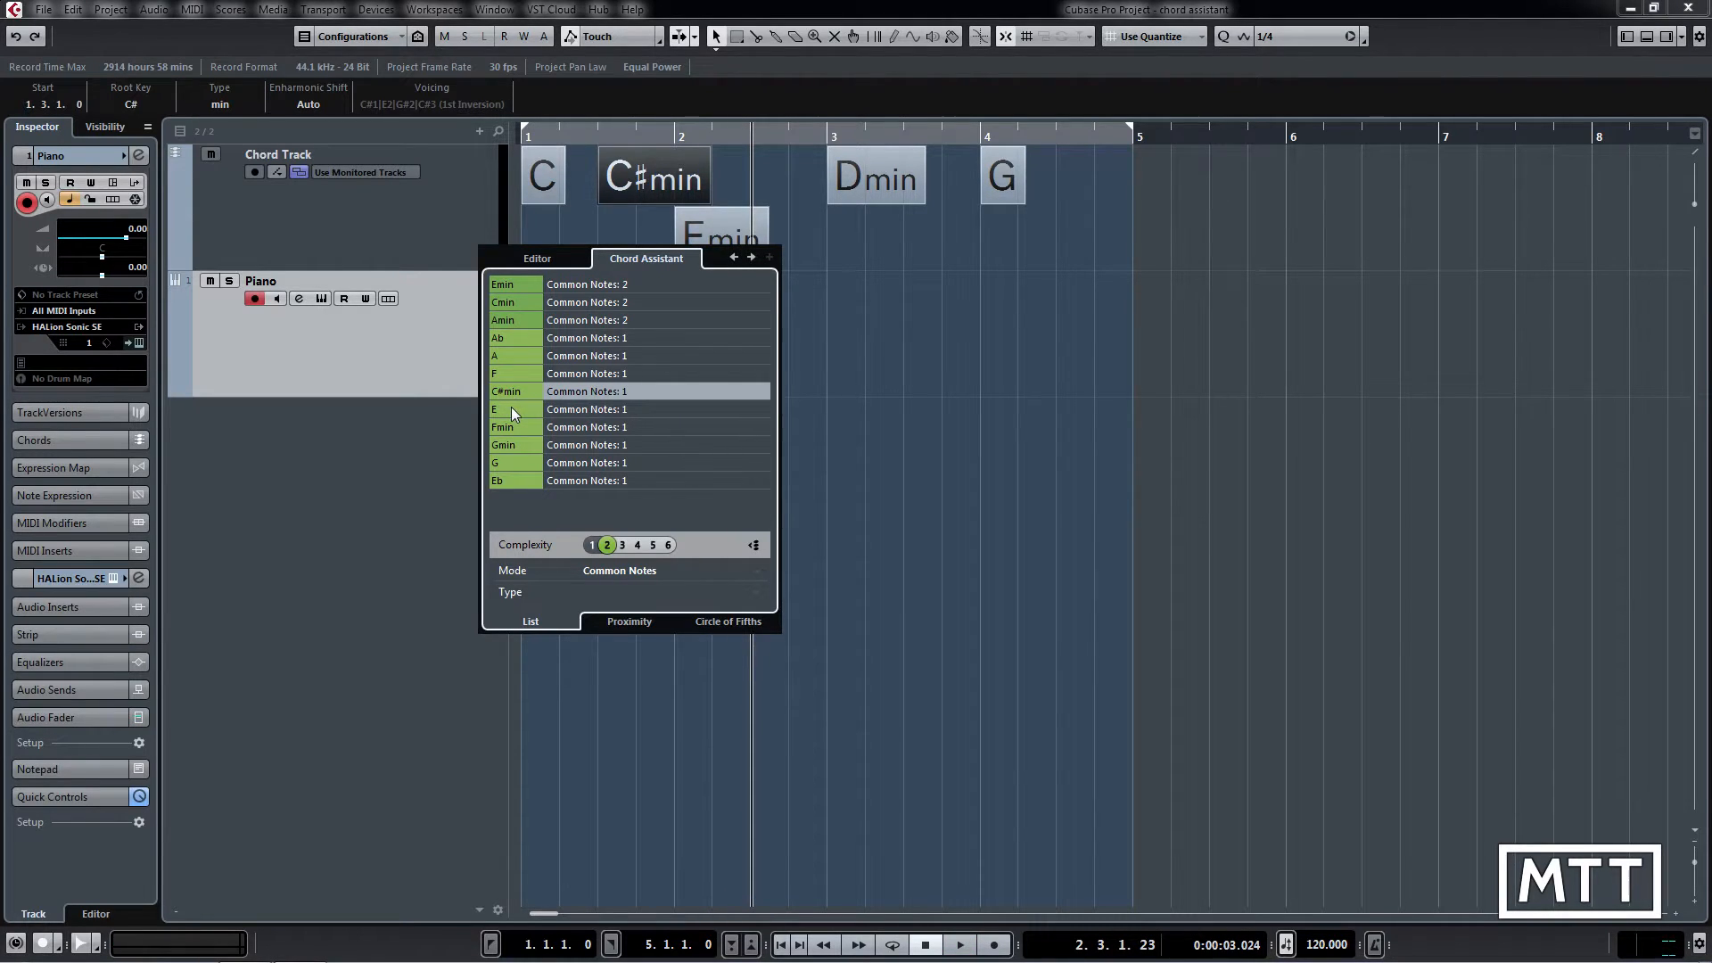
Step: Change the selected chord event to the suggested E major chord and audition it from the project start
click(511, 407)
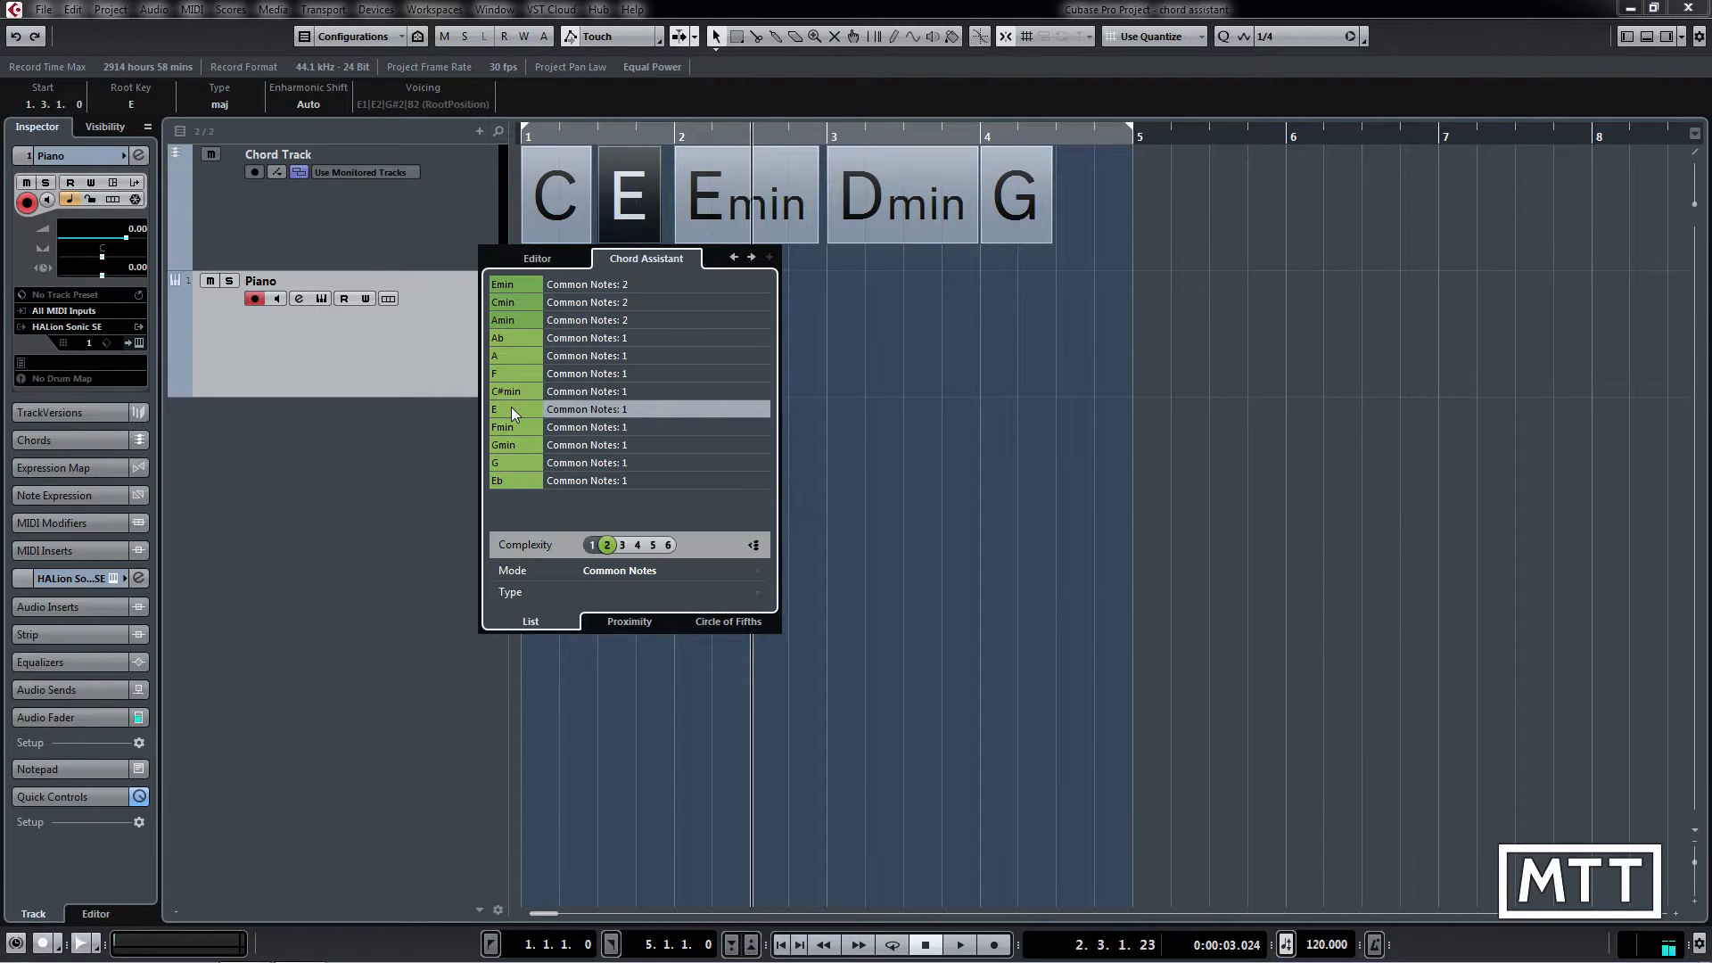
key(Home)
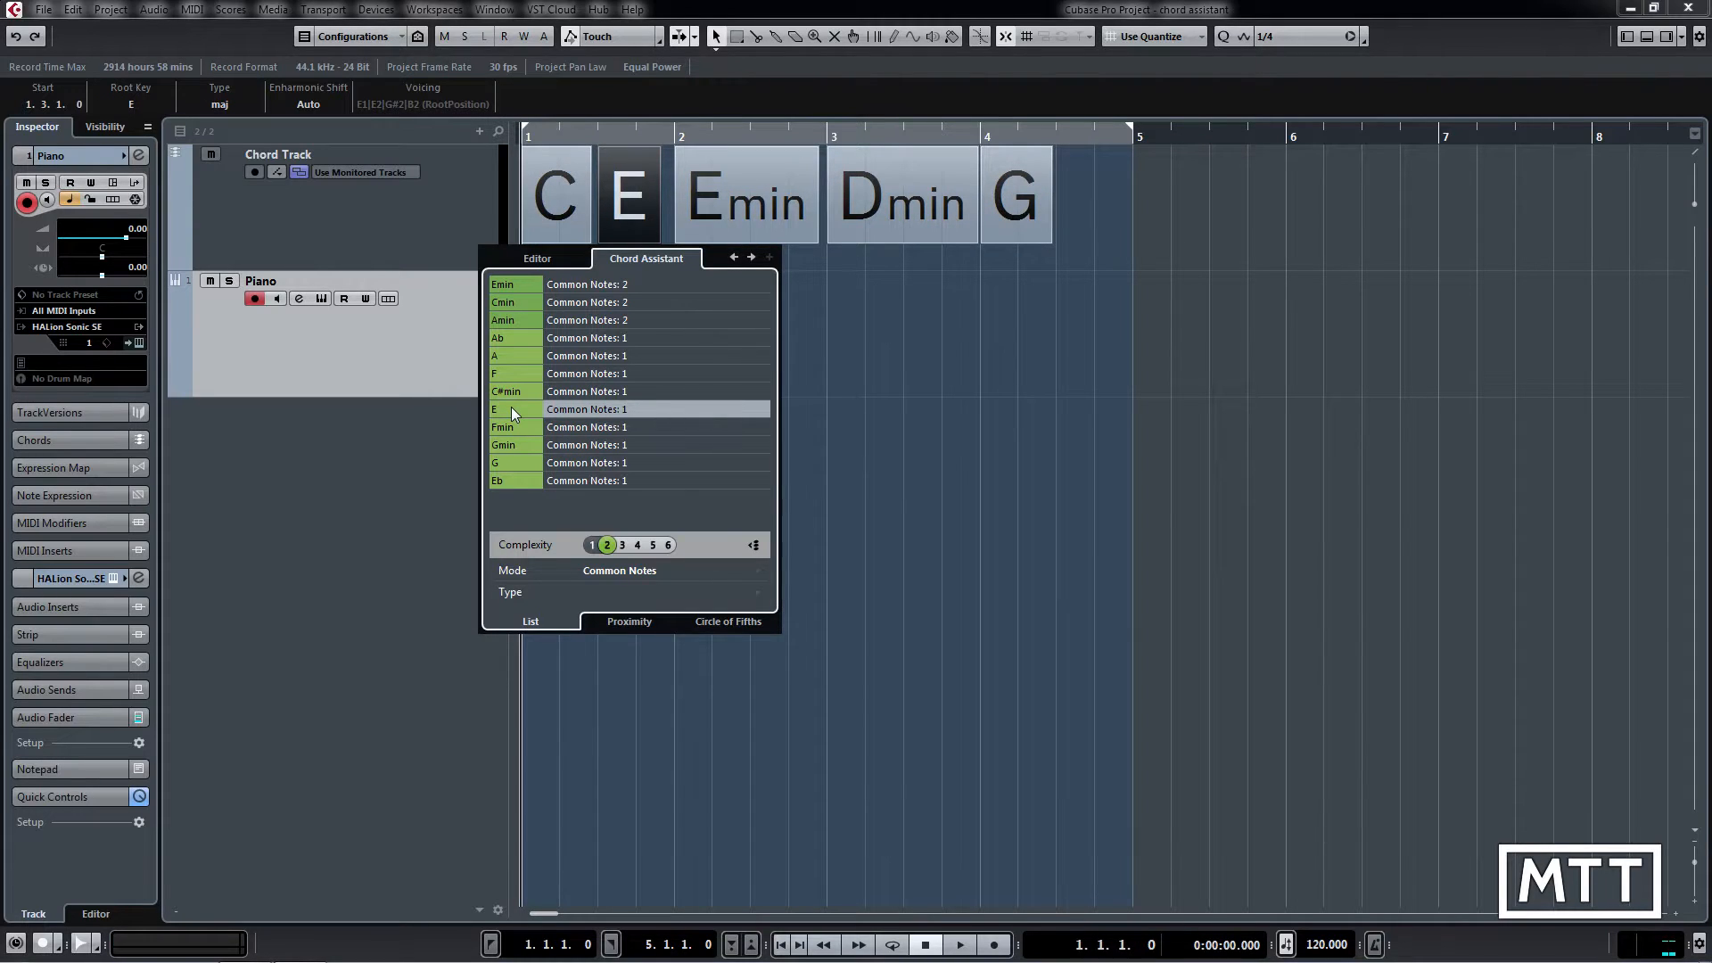
key(space)
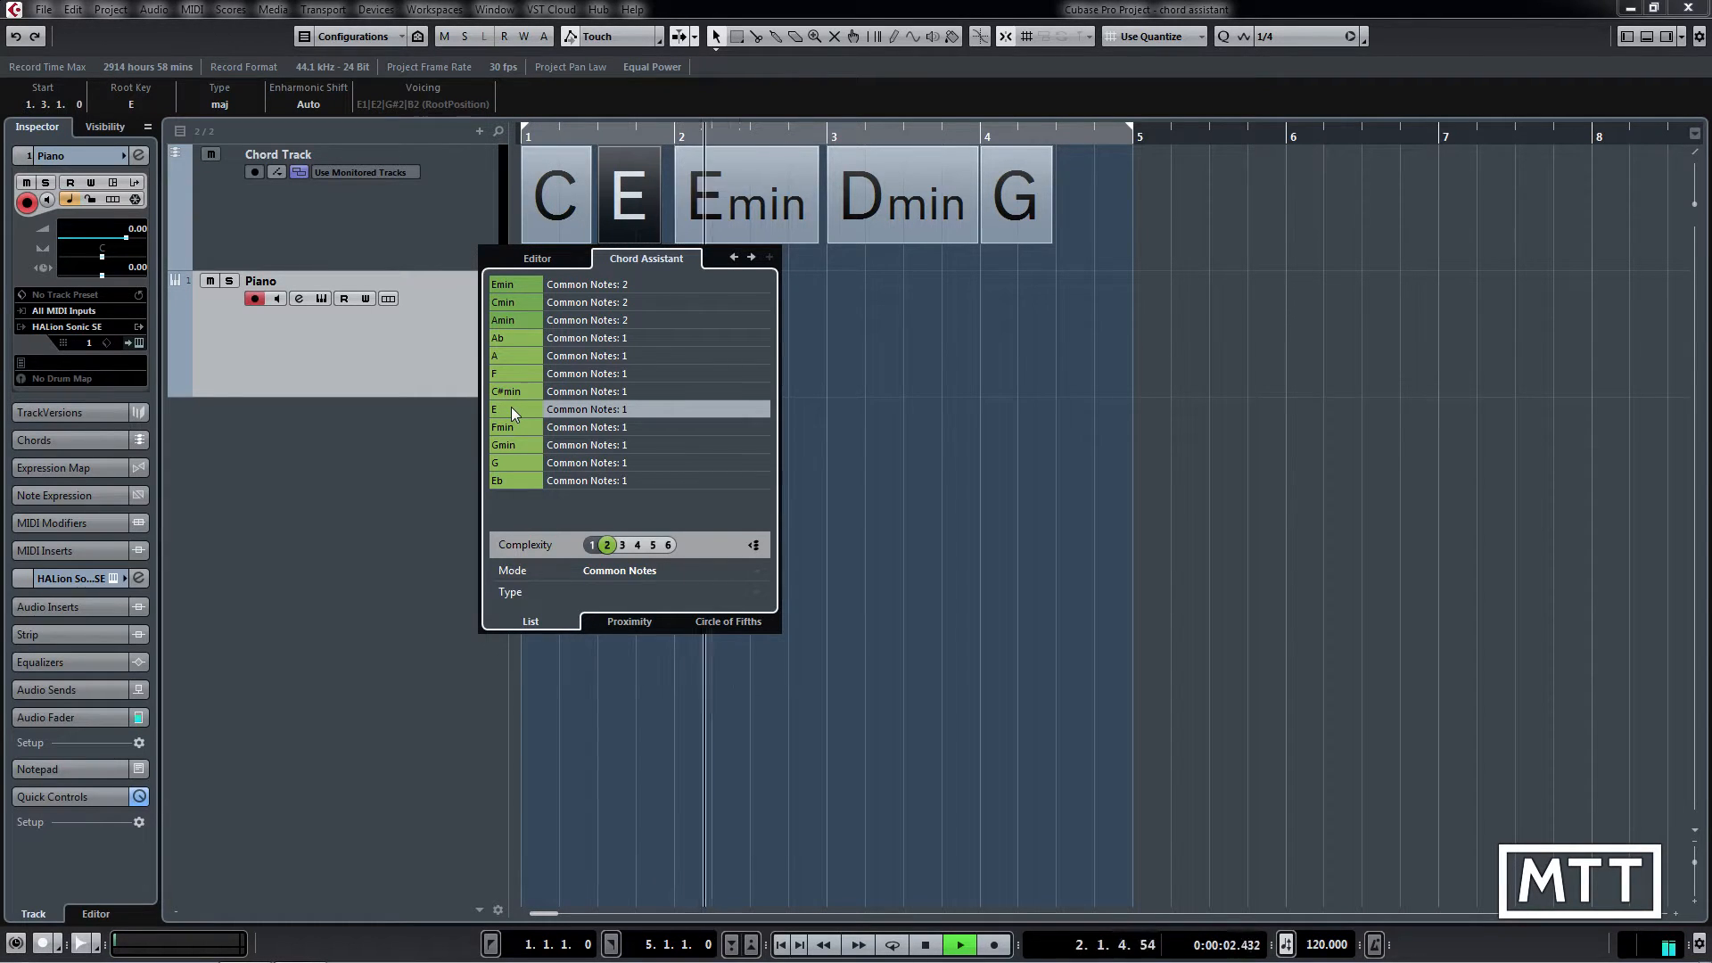
key(space)
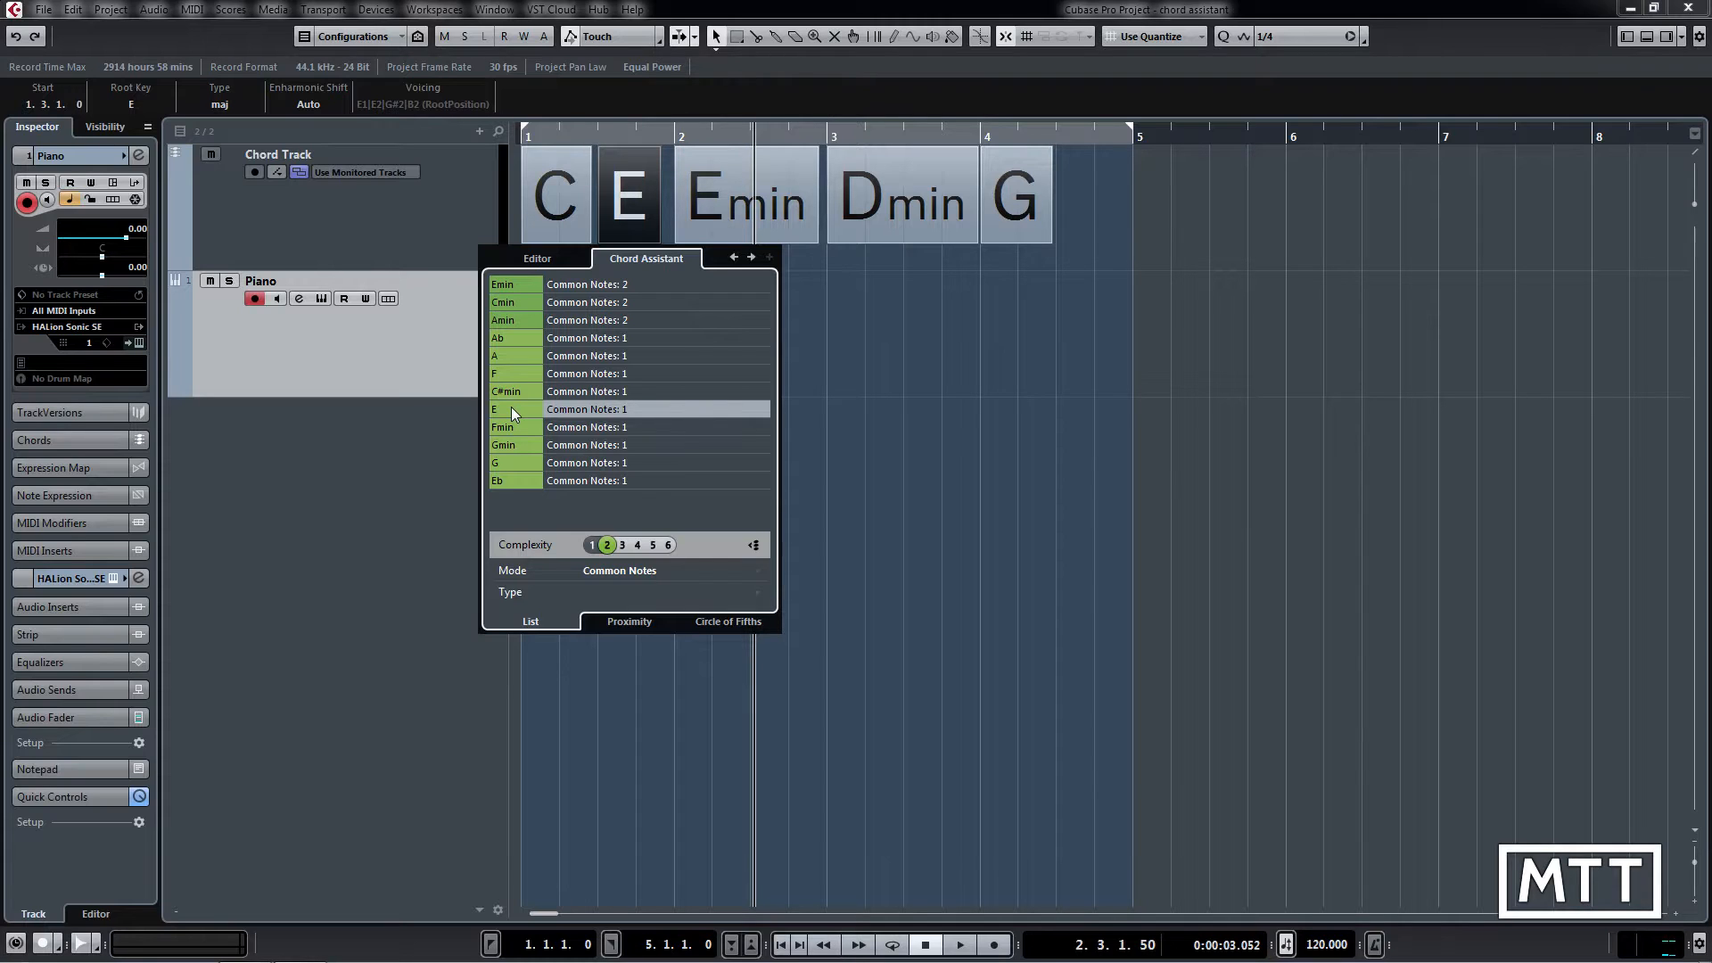
Step: Set the Chord Assistant complexity to 3, assign the suggested Cmaj7 to the selected event, and audition it
click(622, 544)
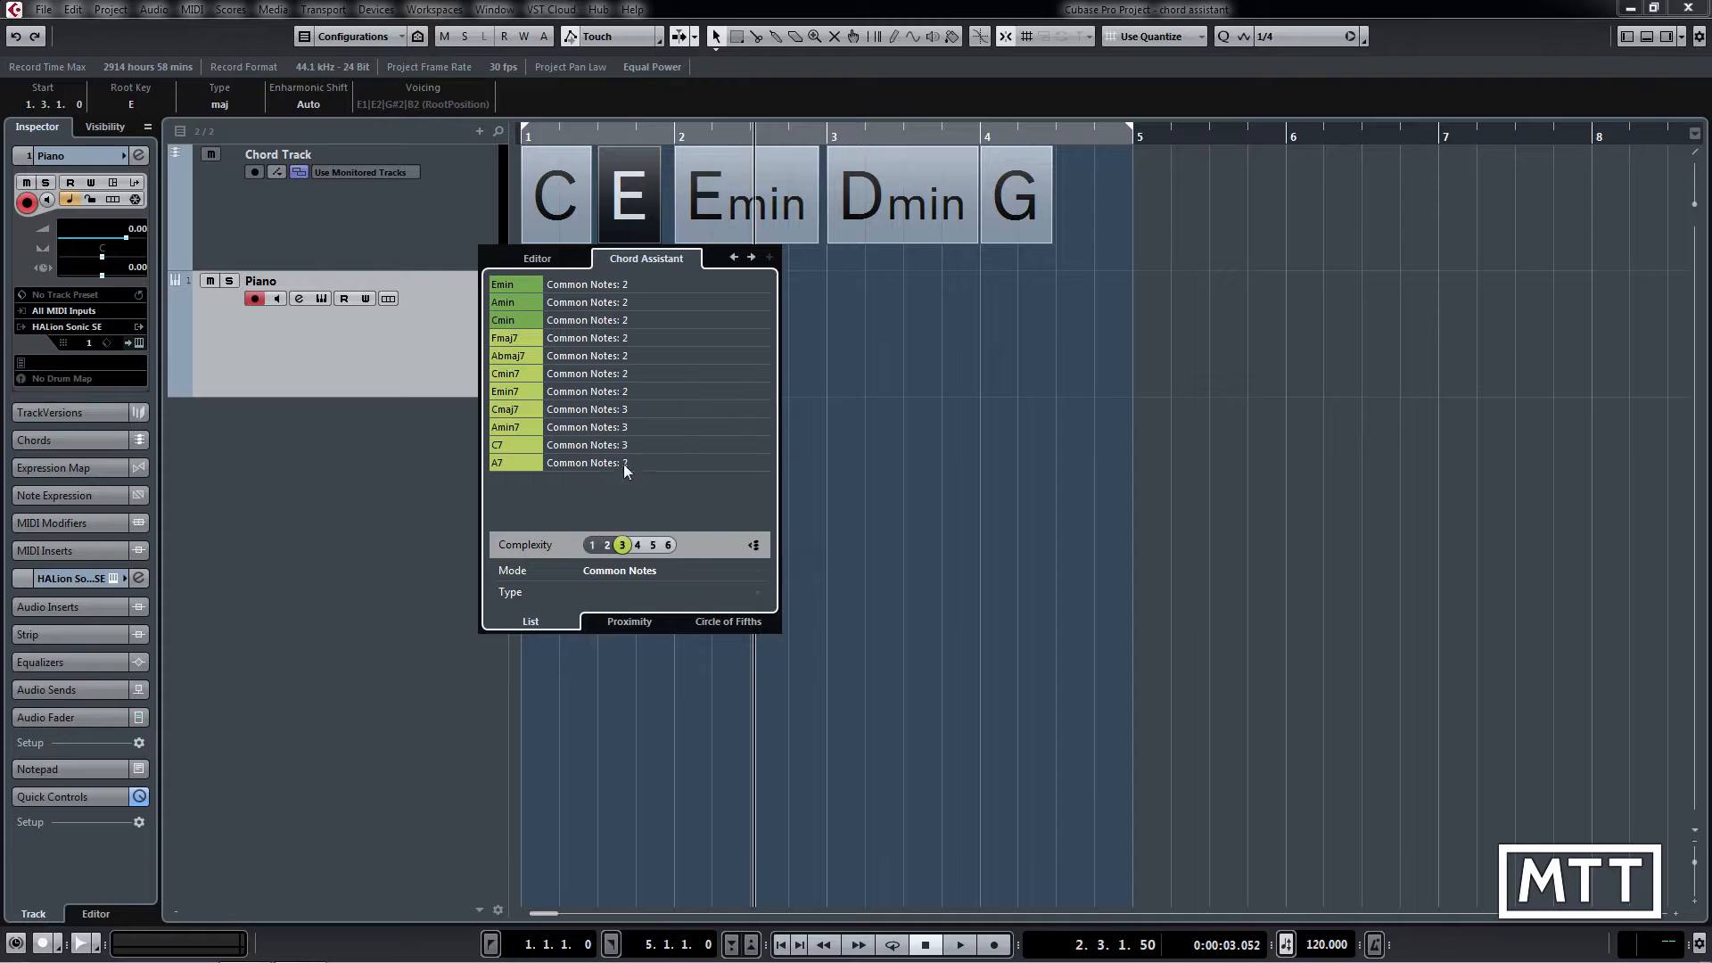
click(512, 409)
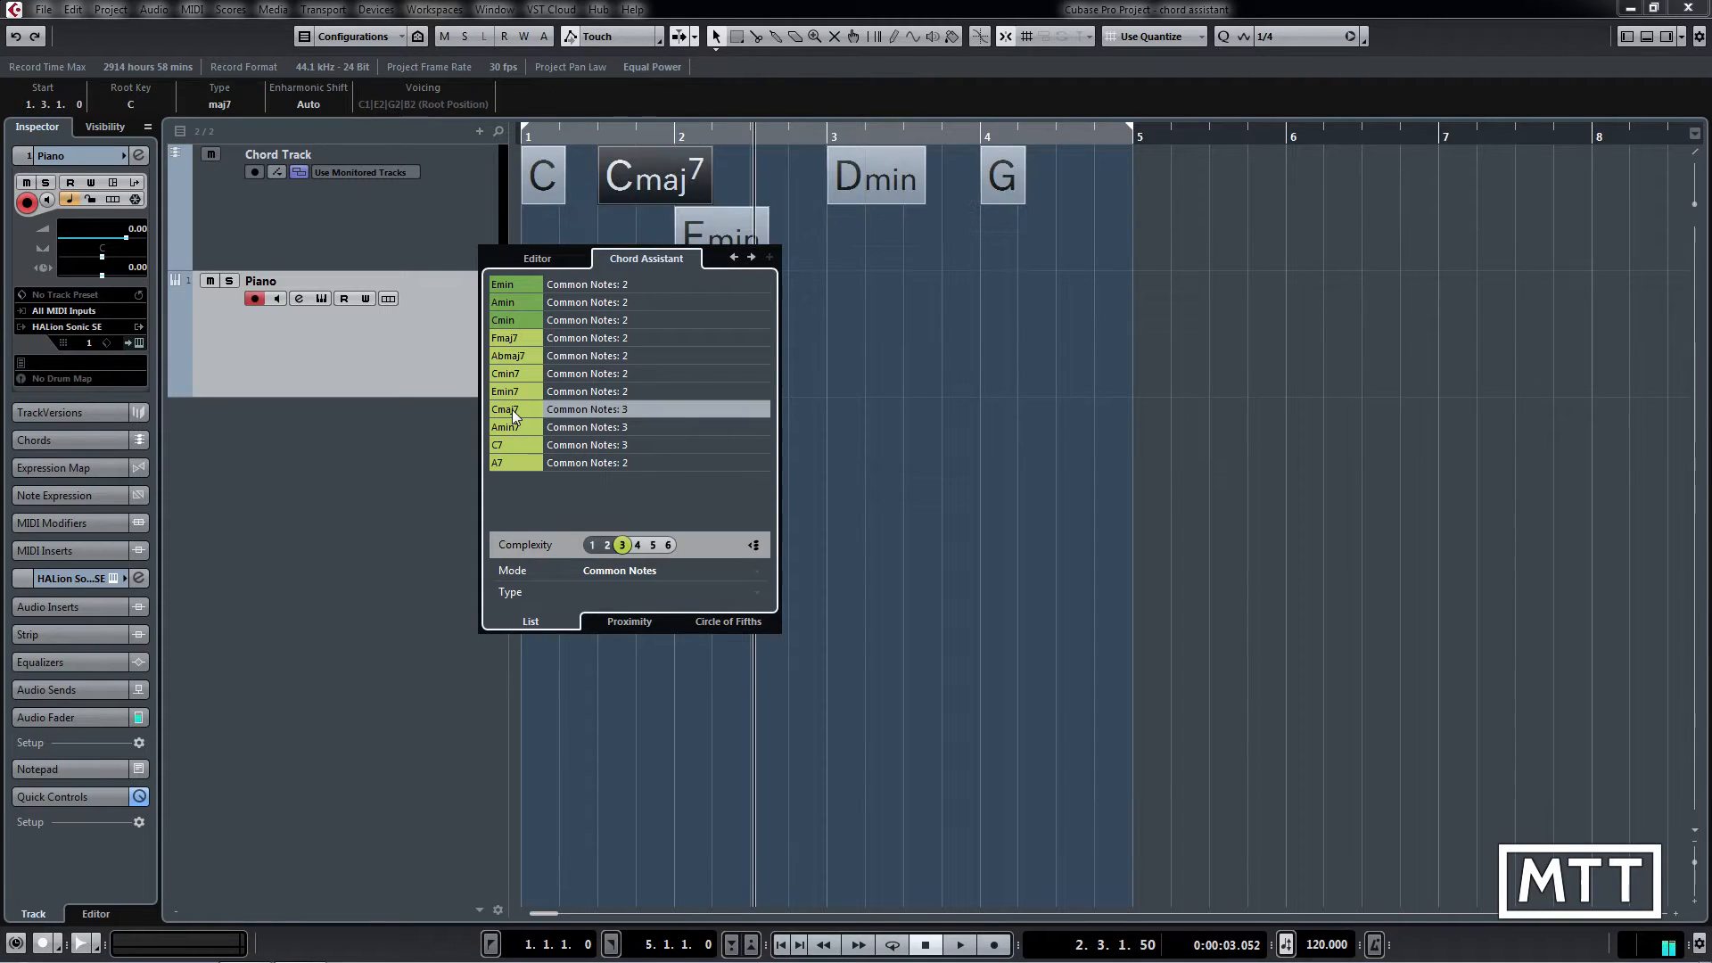
key(space)
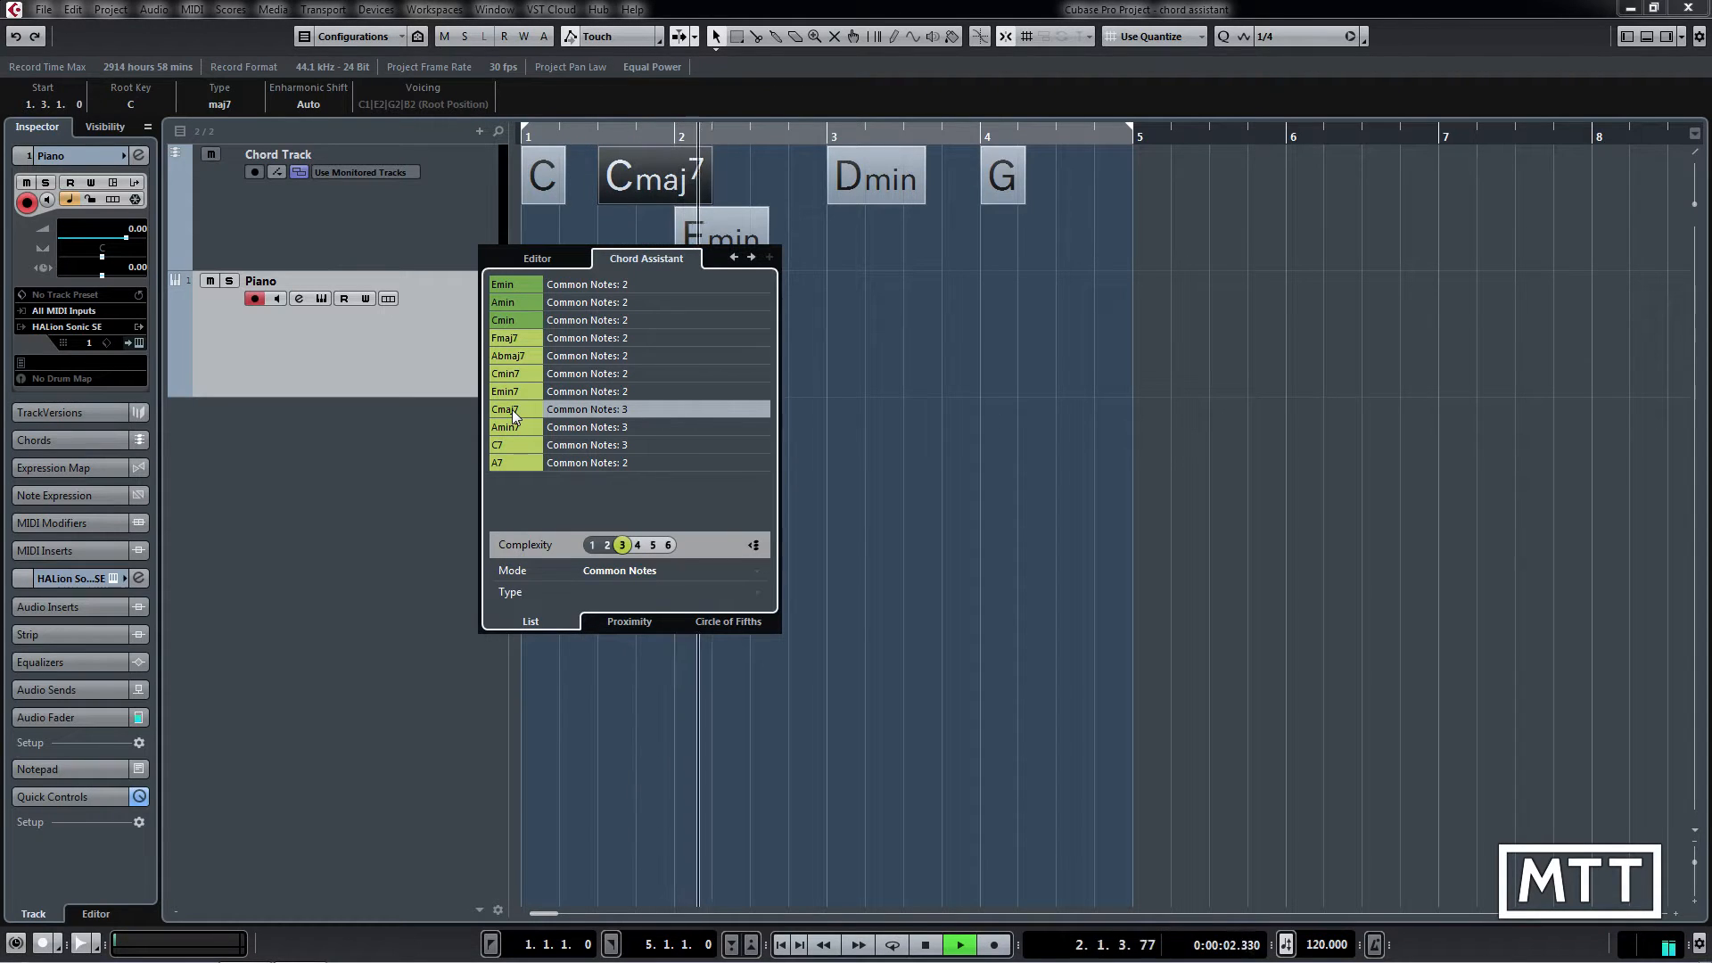
key(space)
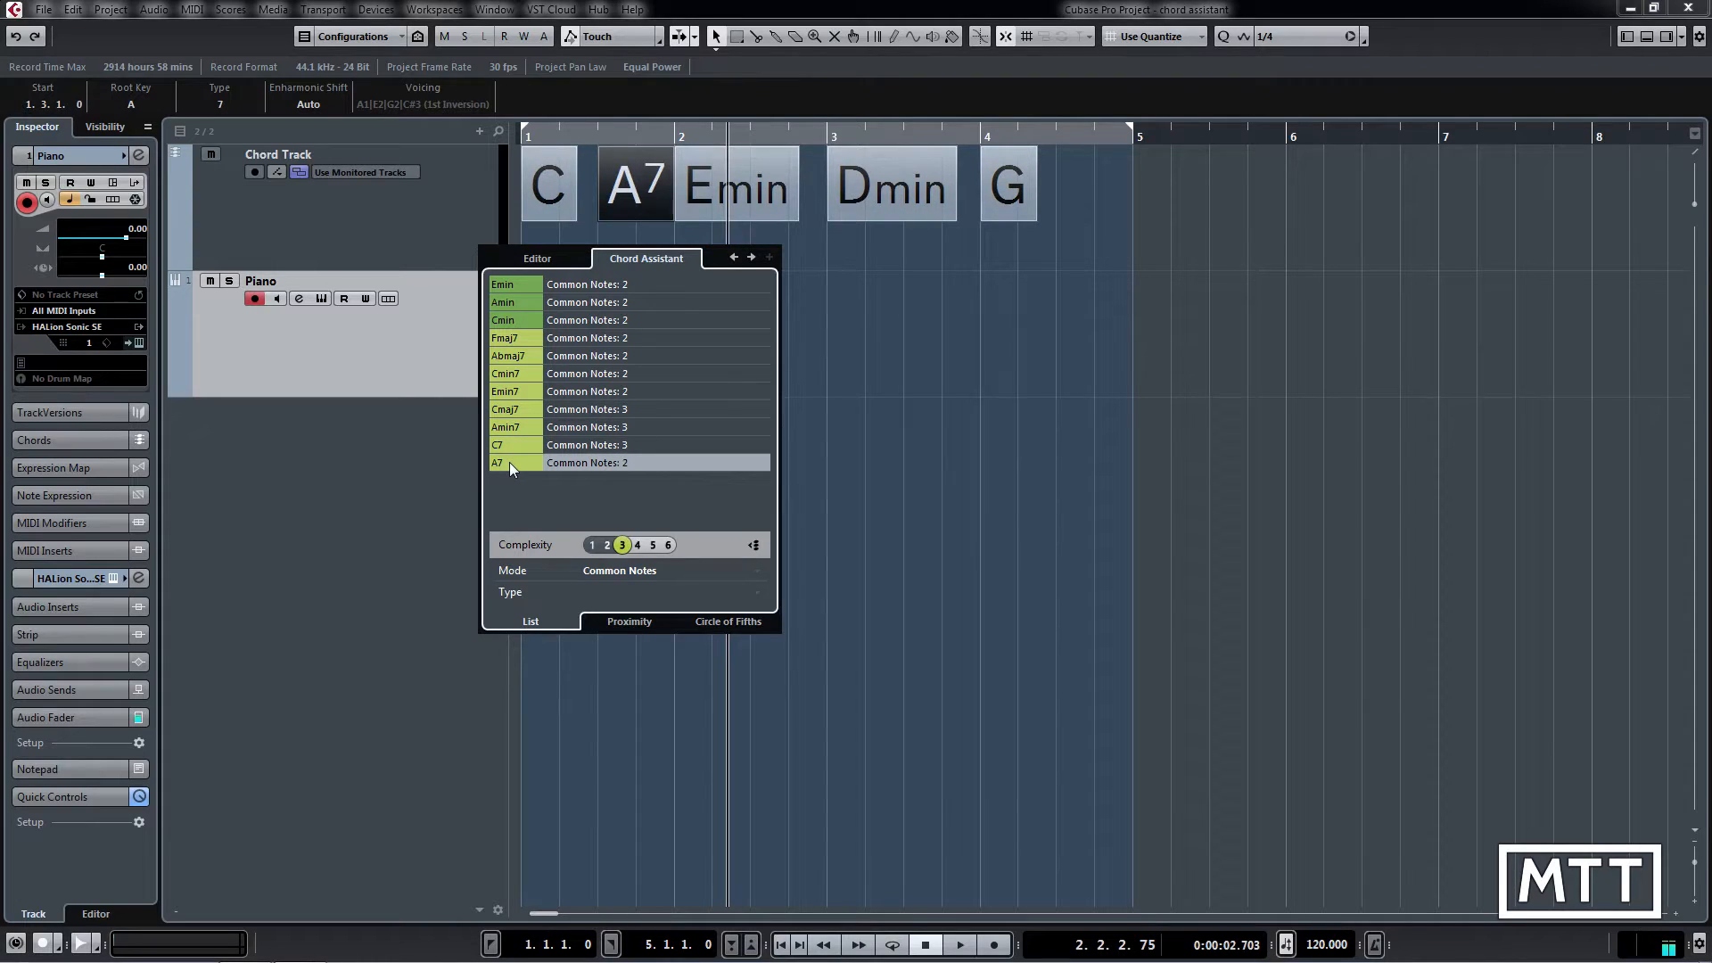
Step: Change the selected chord event to the suggested A7 and audition it from the project start
key(comma)
key(space)
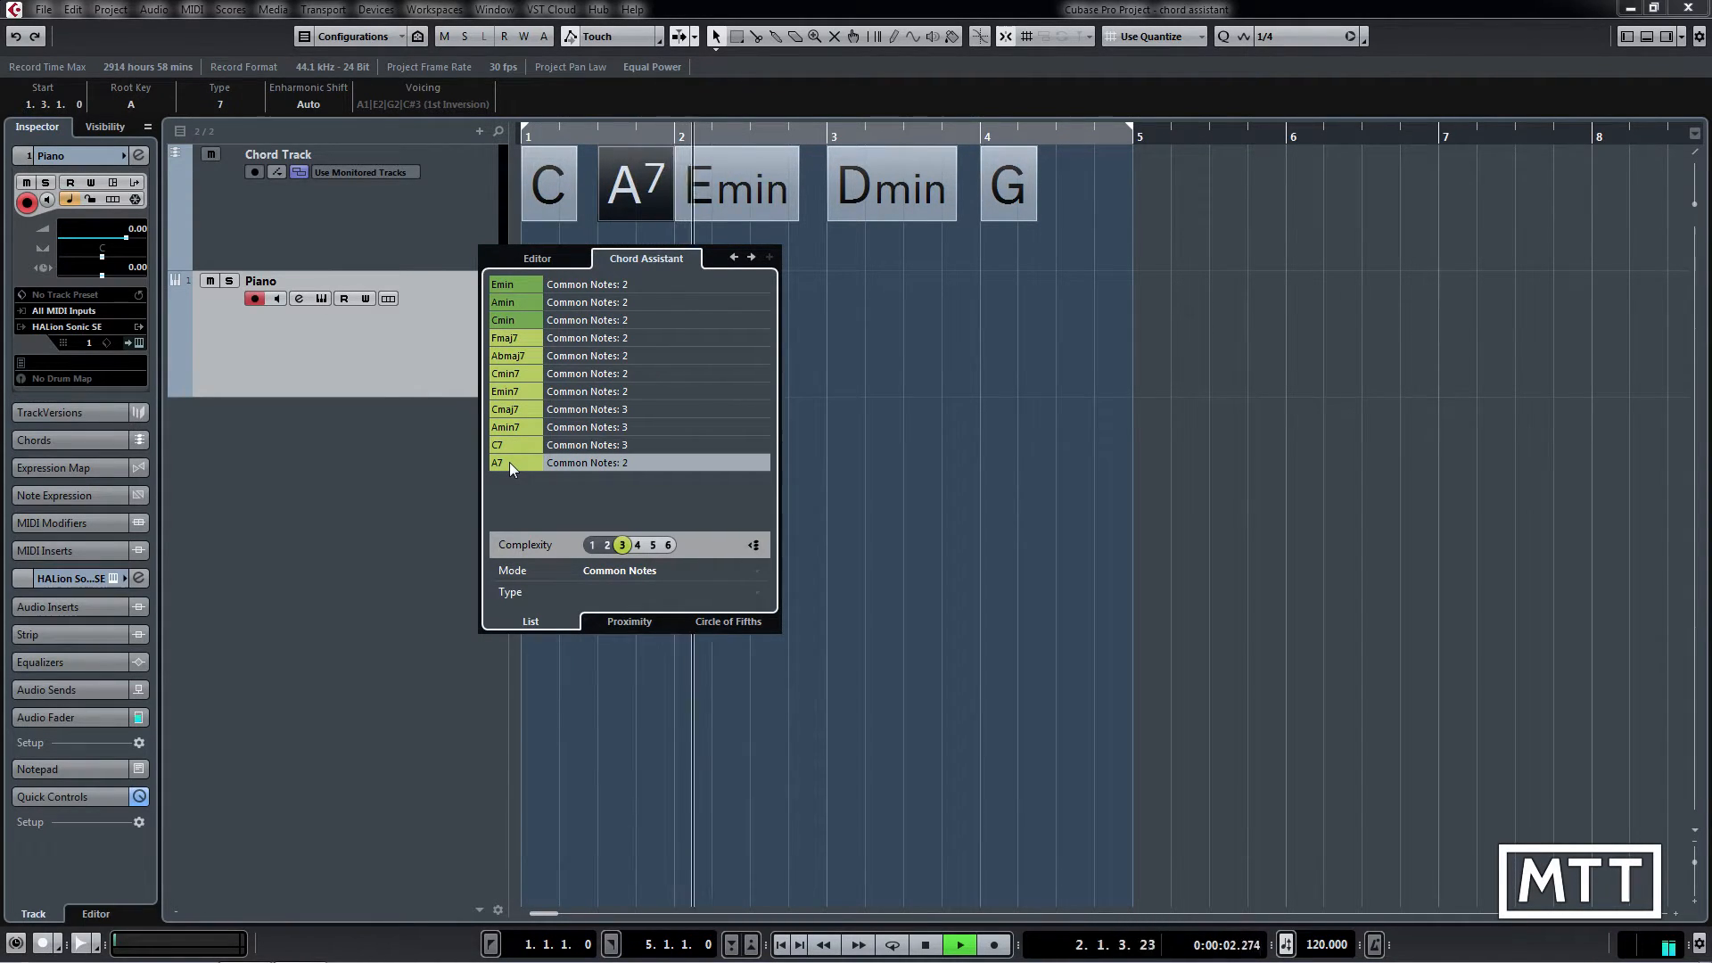
key(space)
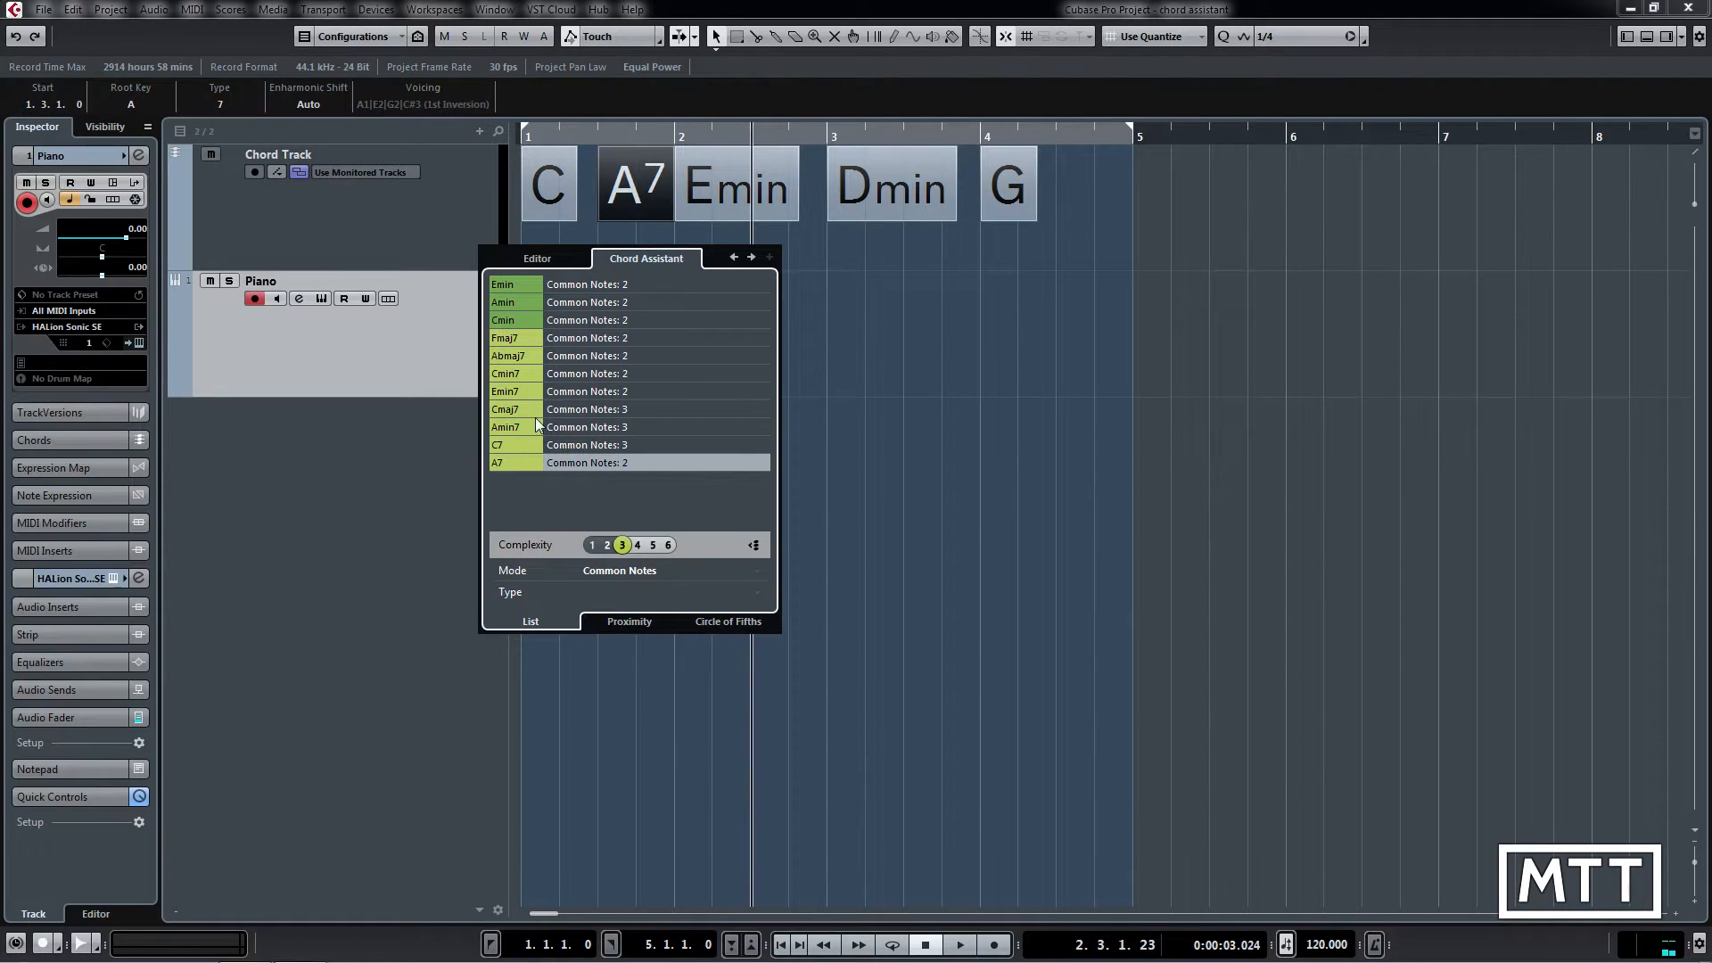
Step: Change the selected chord event to the suggested Abmaj7 and audition it in the progression
click(530, 354)
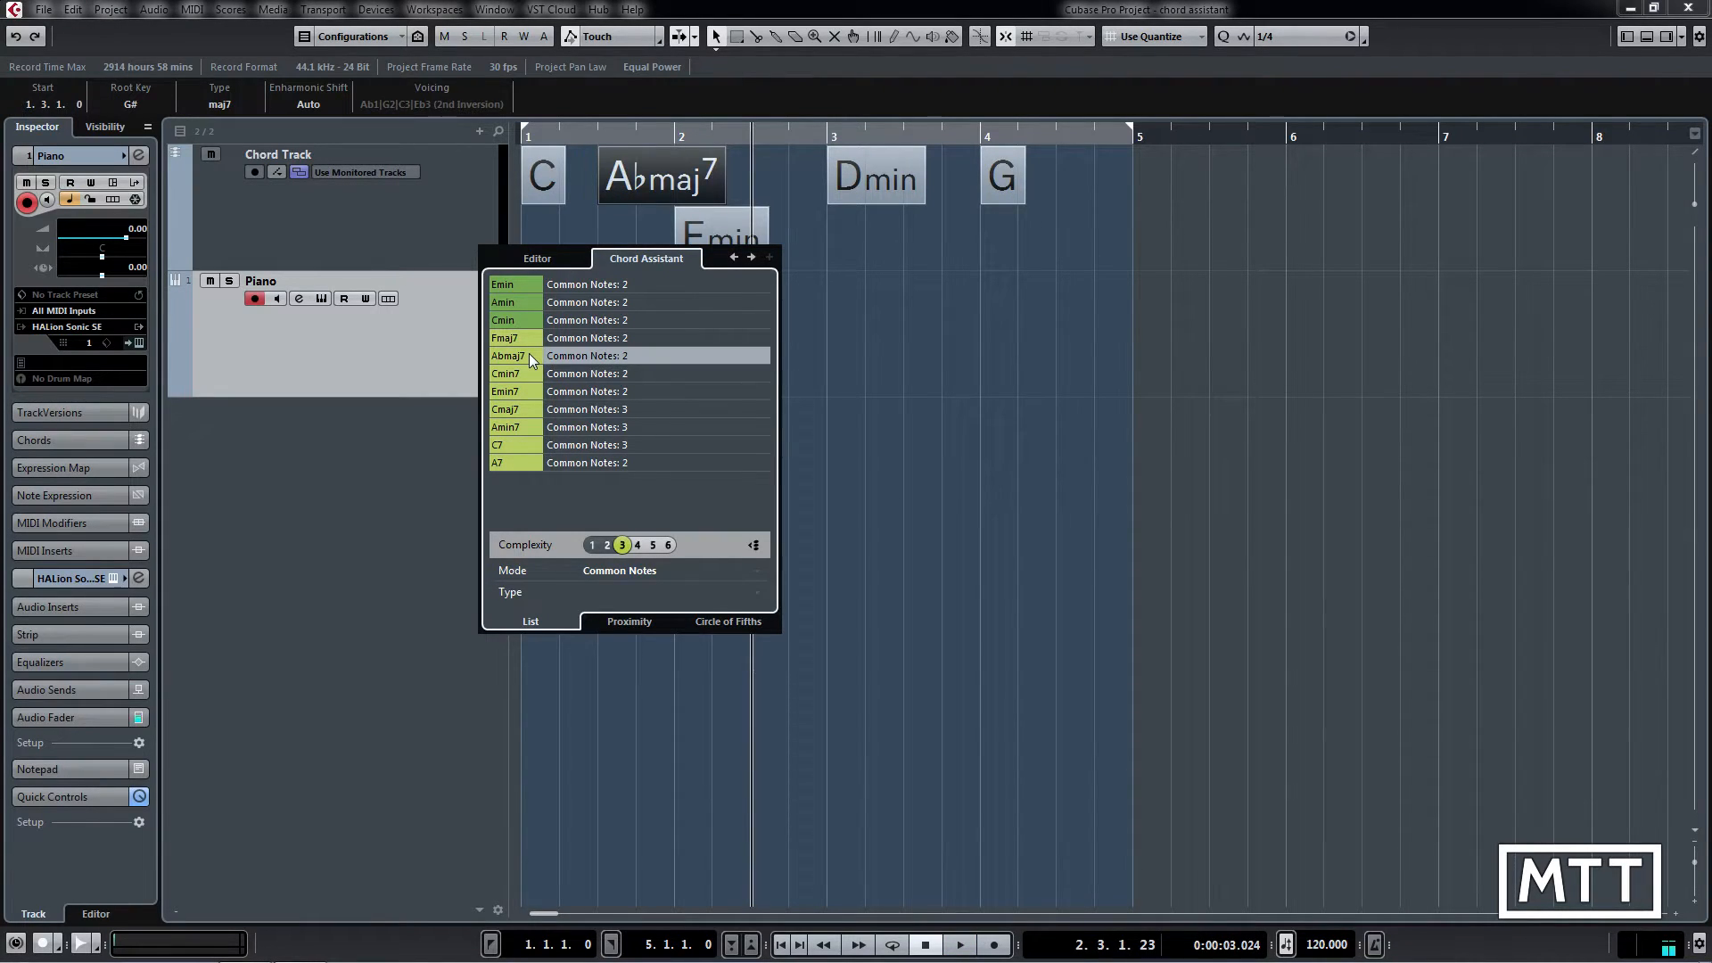
key(space)
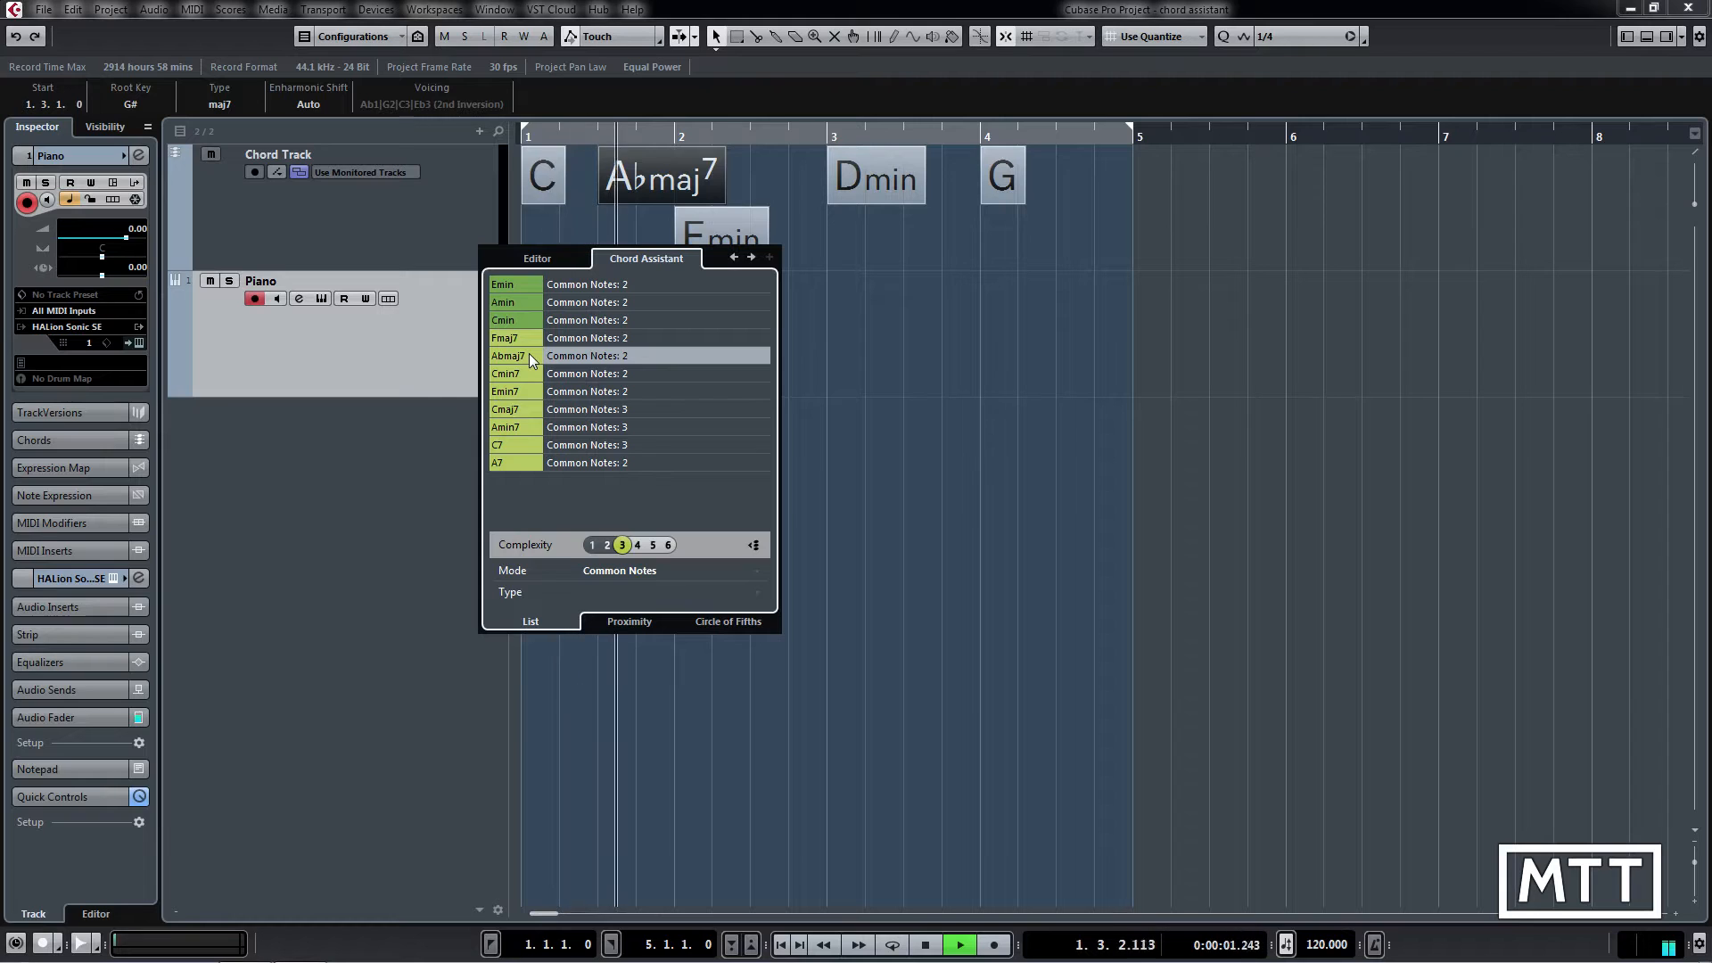
key(space)
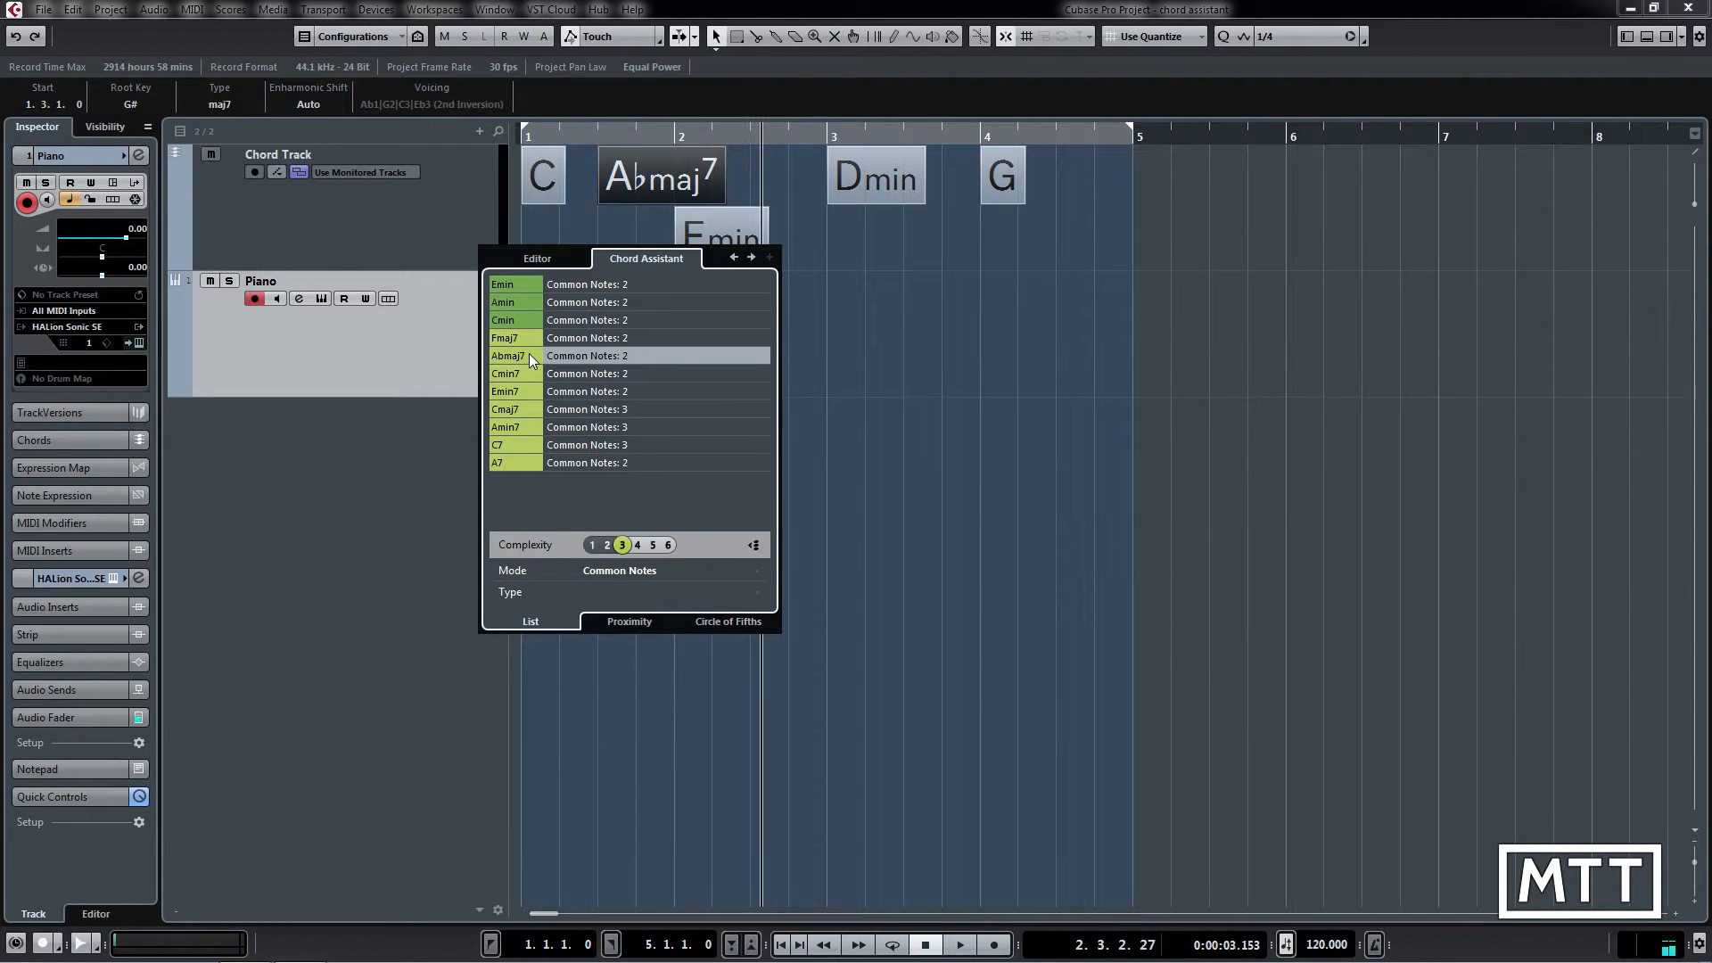
Step: Examine the common-notes suggestions at complexity 4, 5 and 6, and return the Chord Assistant complexity to 1
click(638, 545)
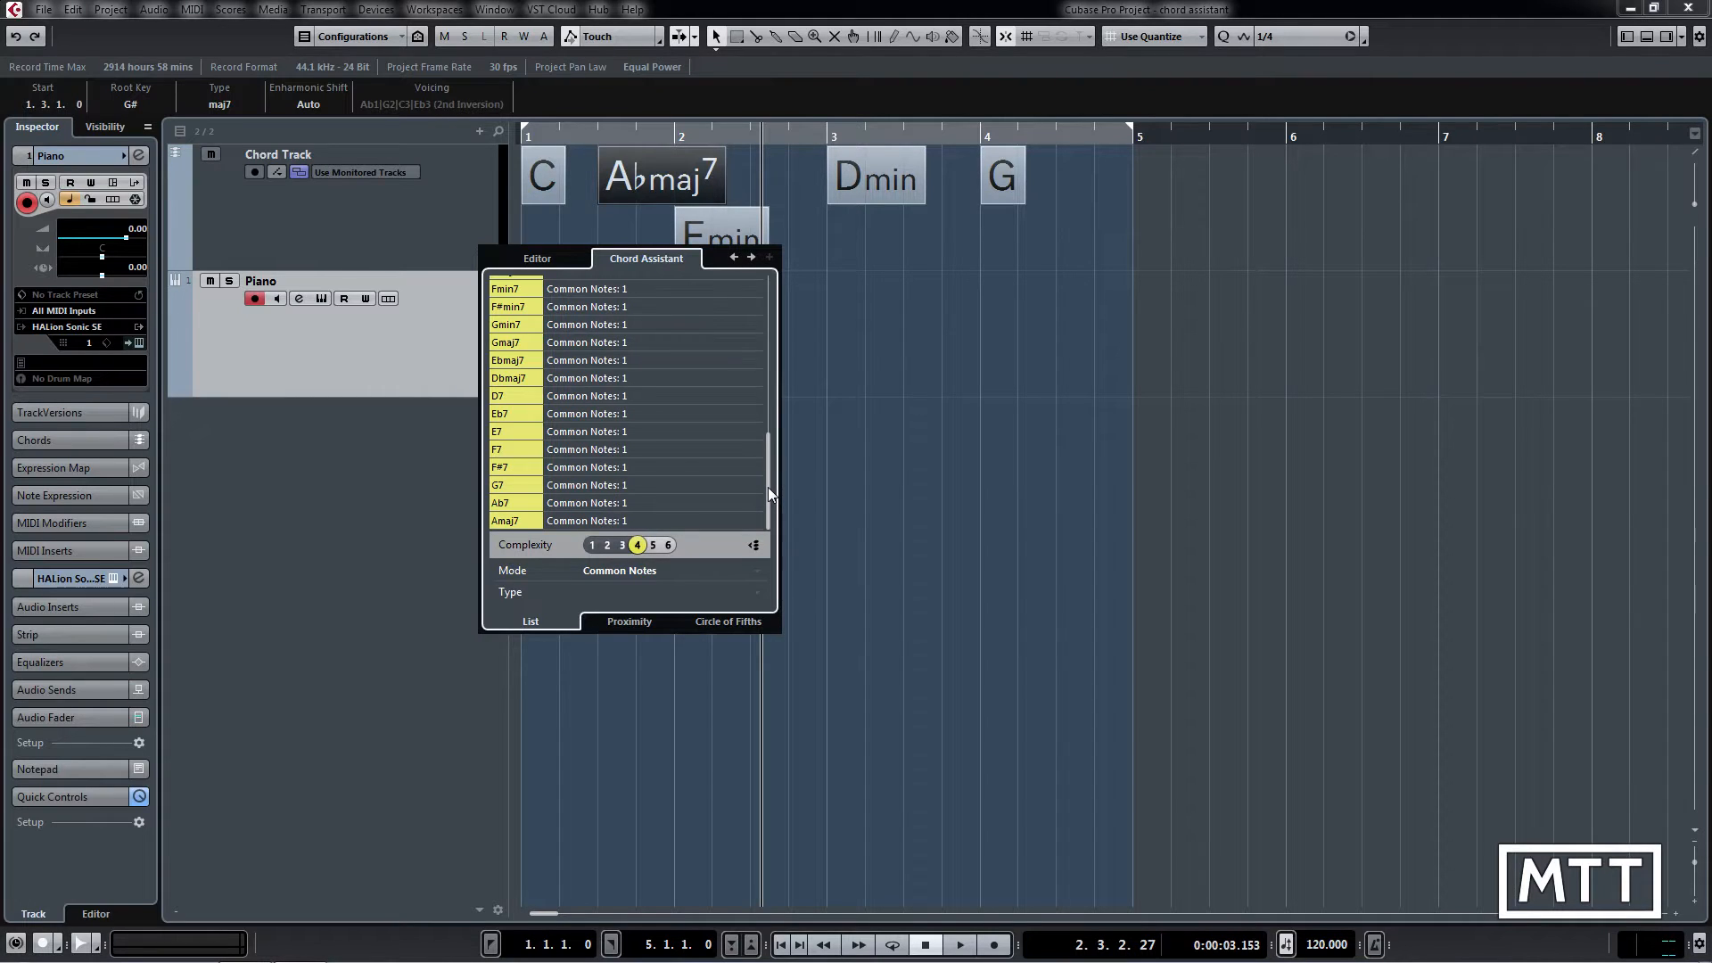
drag(767, 487, 769, 469)
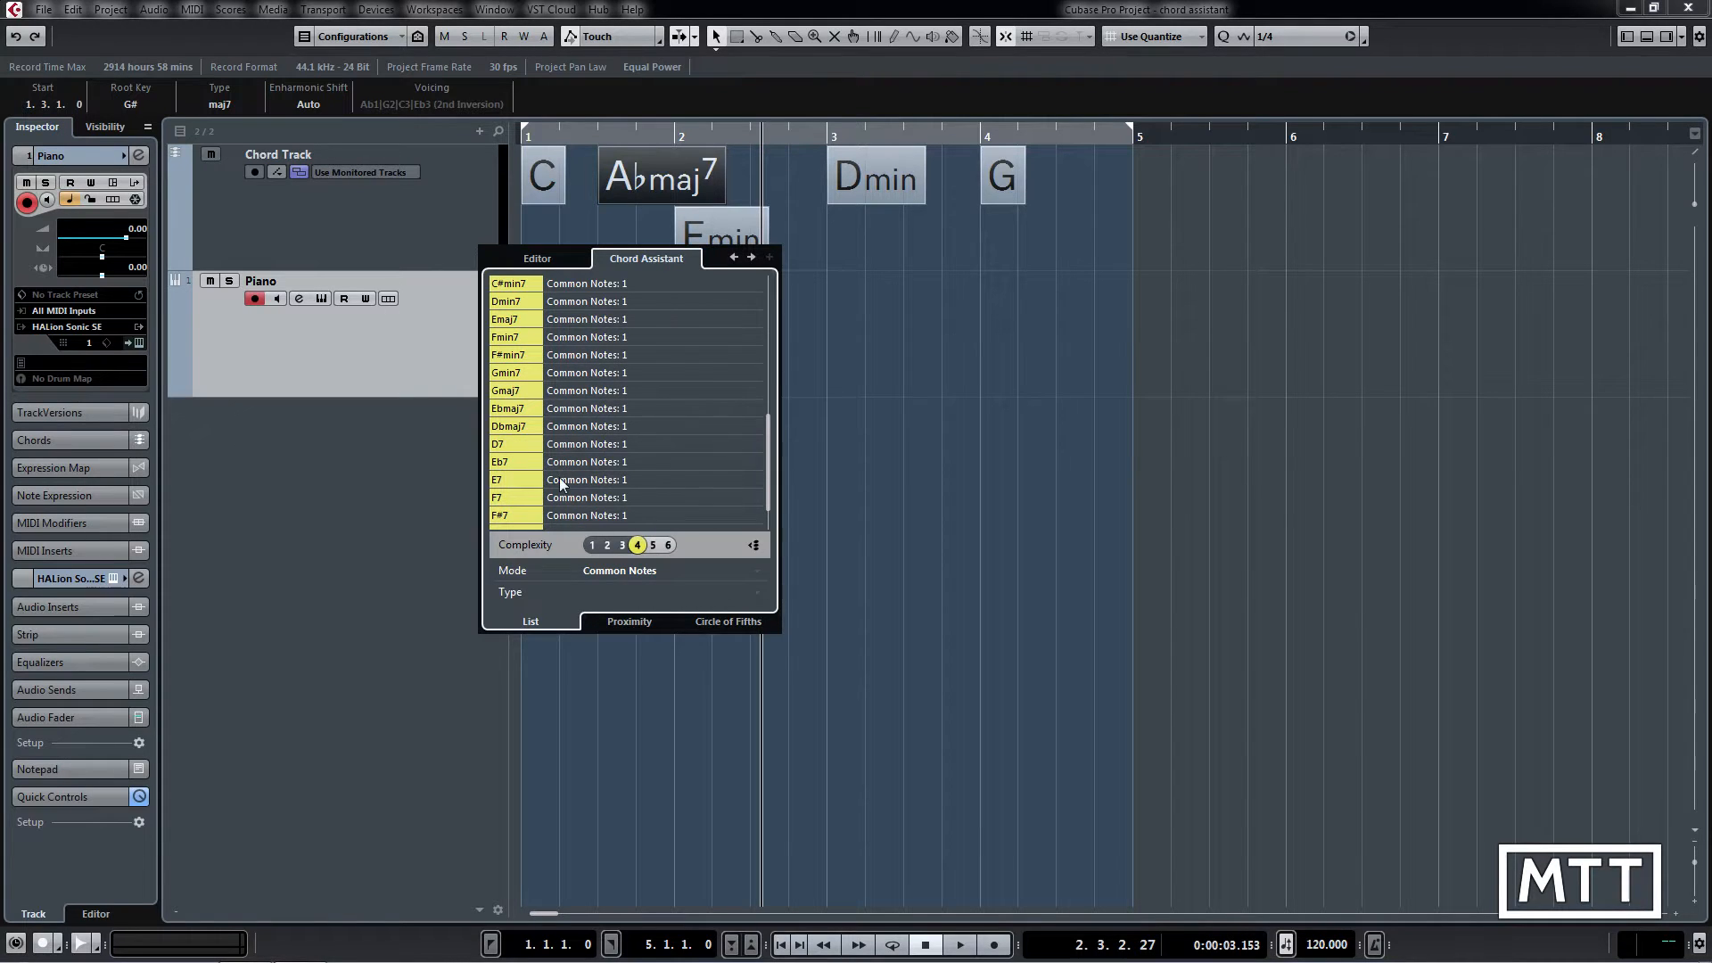
click(652, 545)
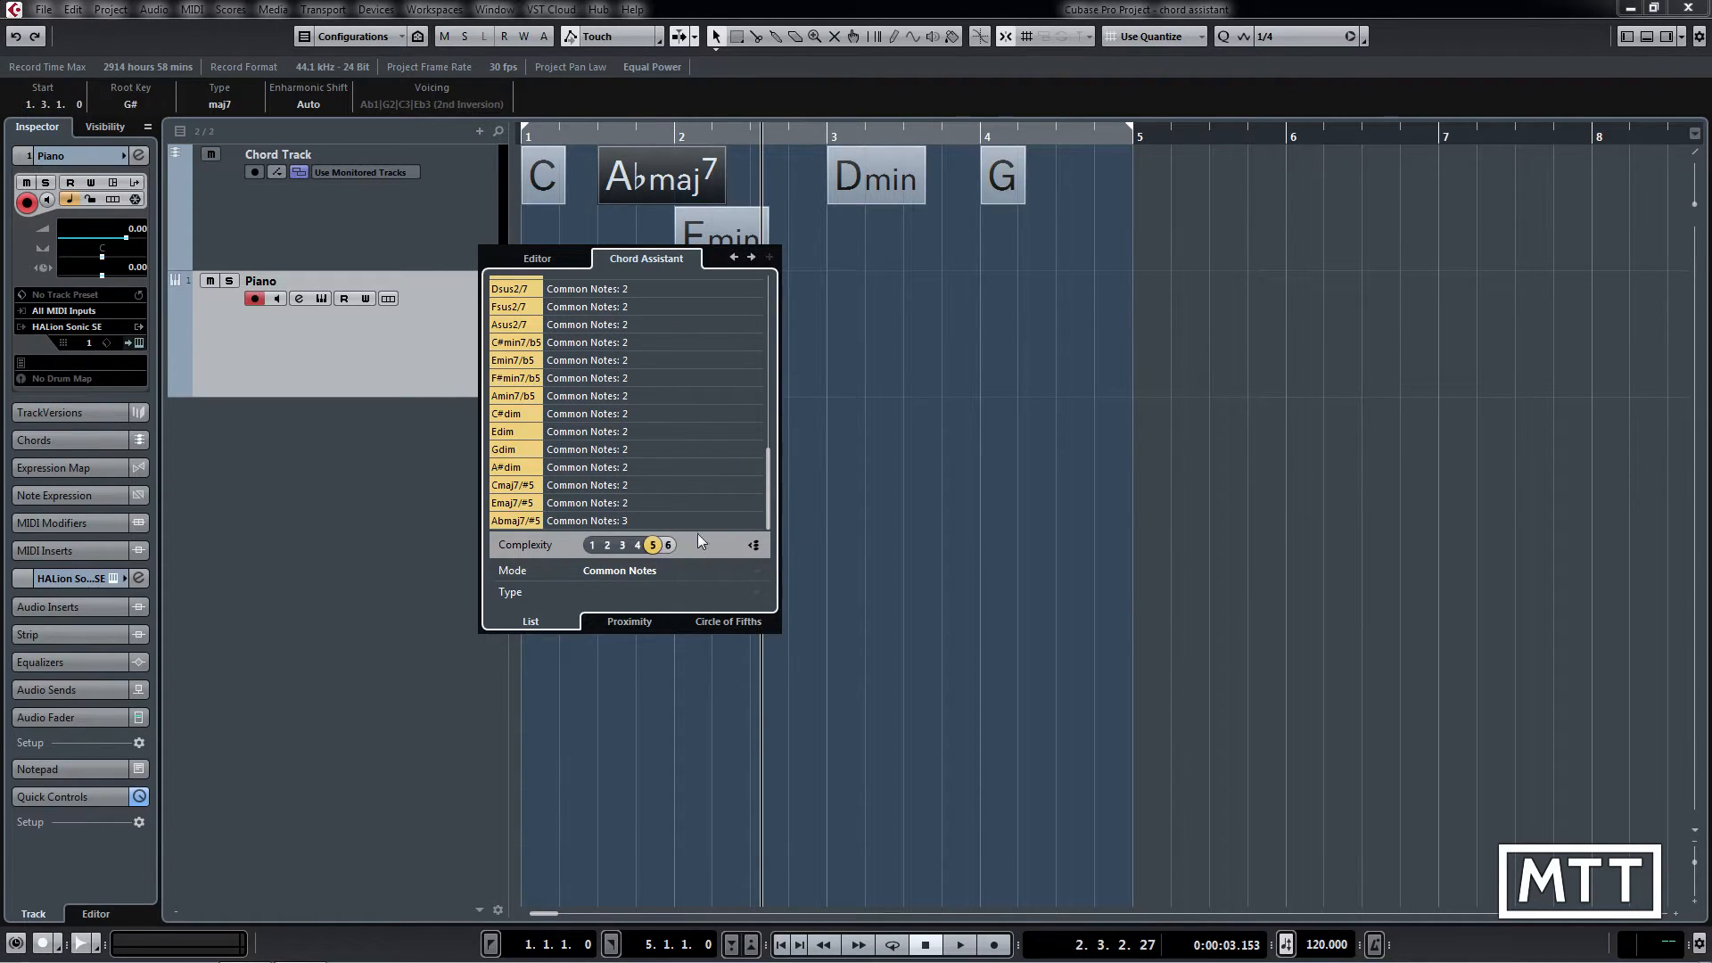
click(668, 545)
mouse_move(767, 516)
mouse_down()
mouse_move(772, 292)
mouse_move(769, 526)
mouse_up()
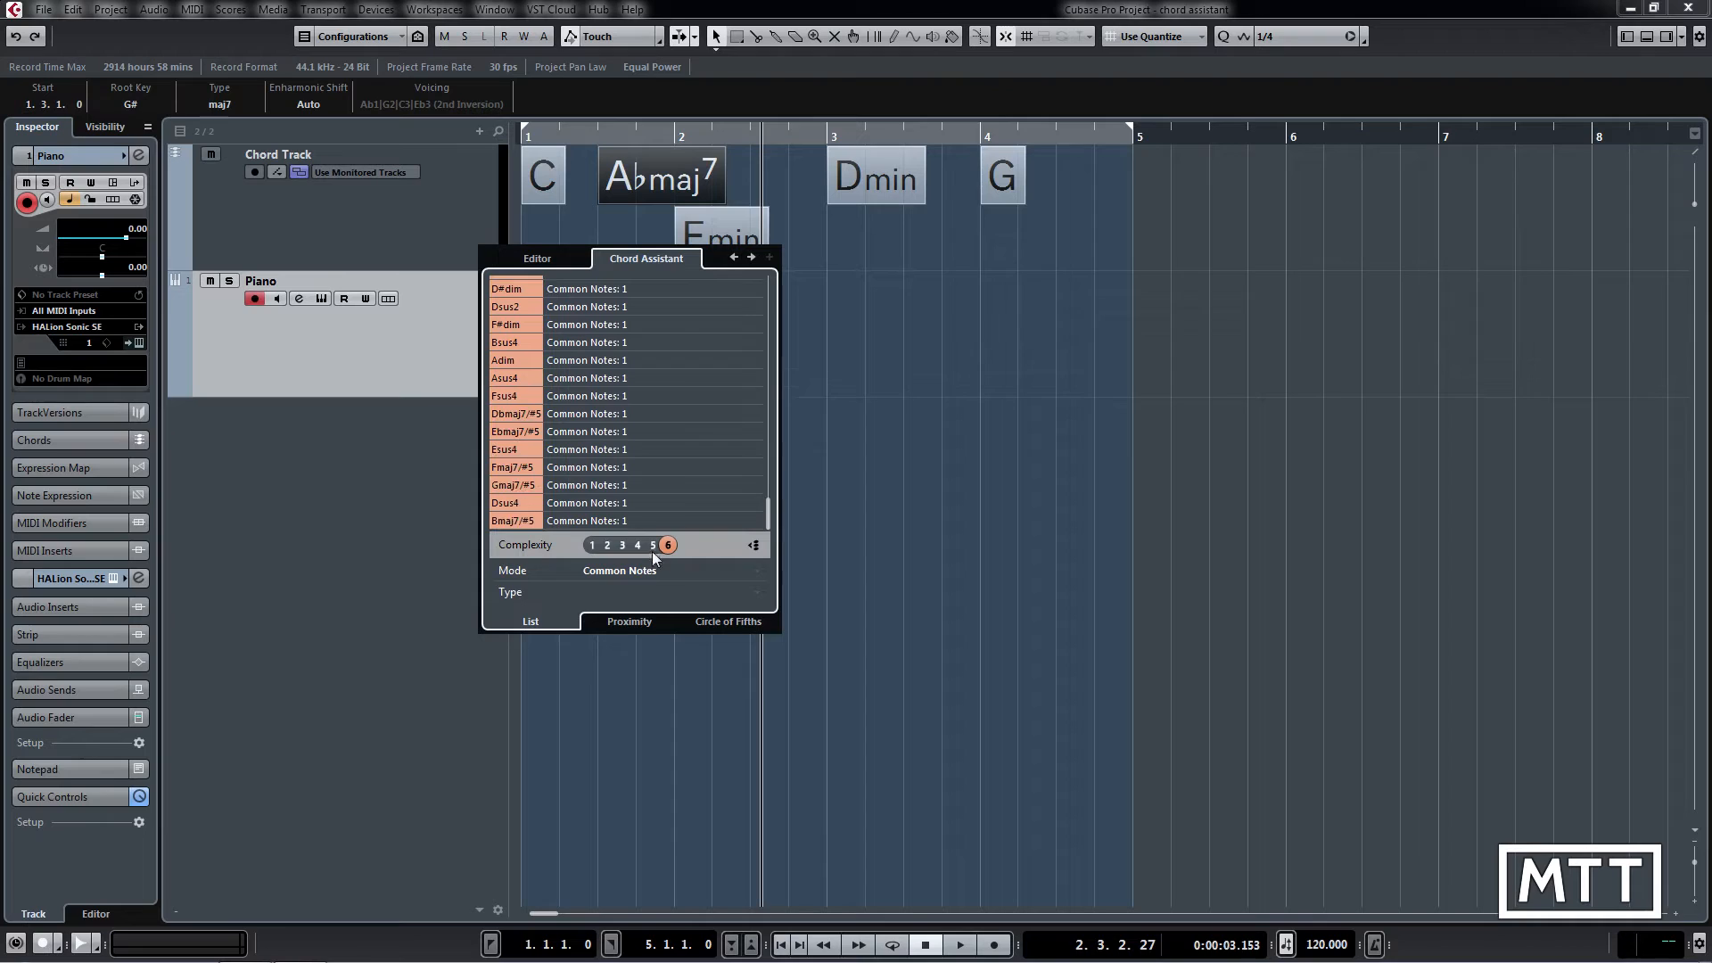
click(592, 545)
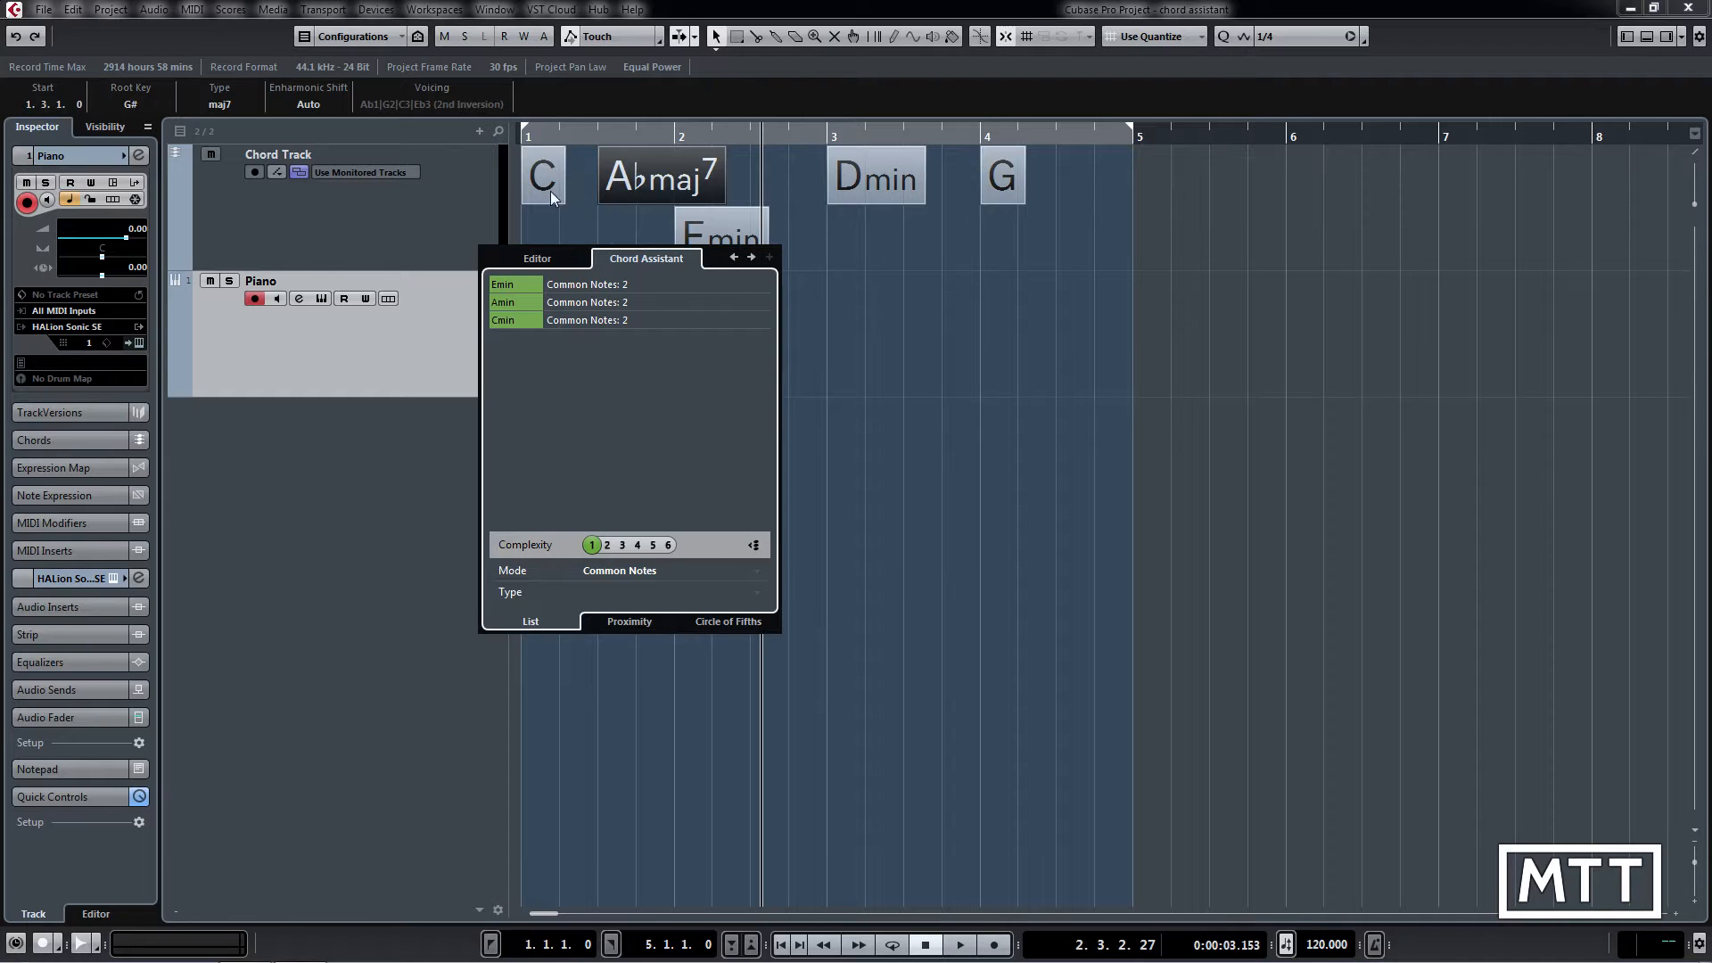
Step: Include the following chord in the suggestions at complexity 2, and try Cmin, Amin and A for the selected chord event
click(757, 547)
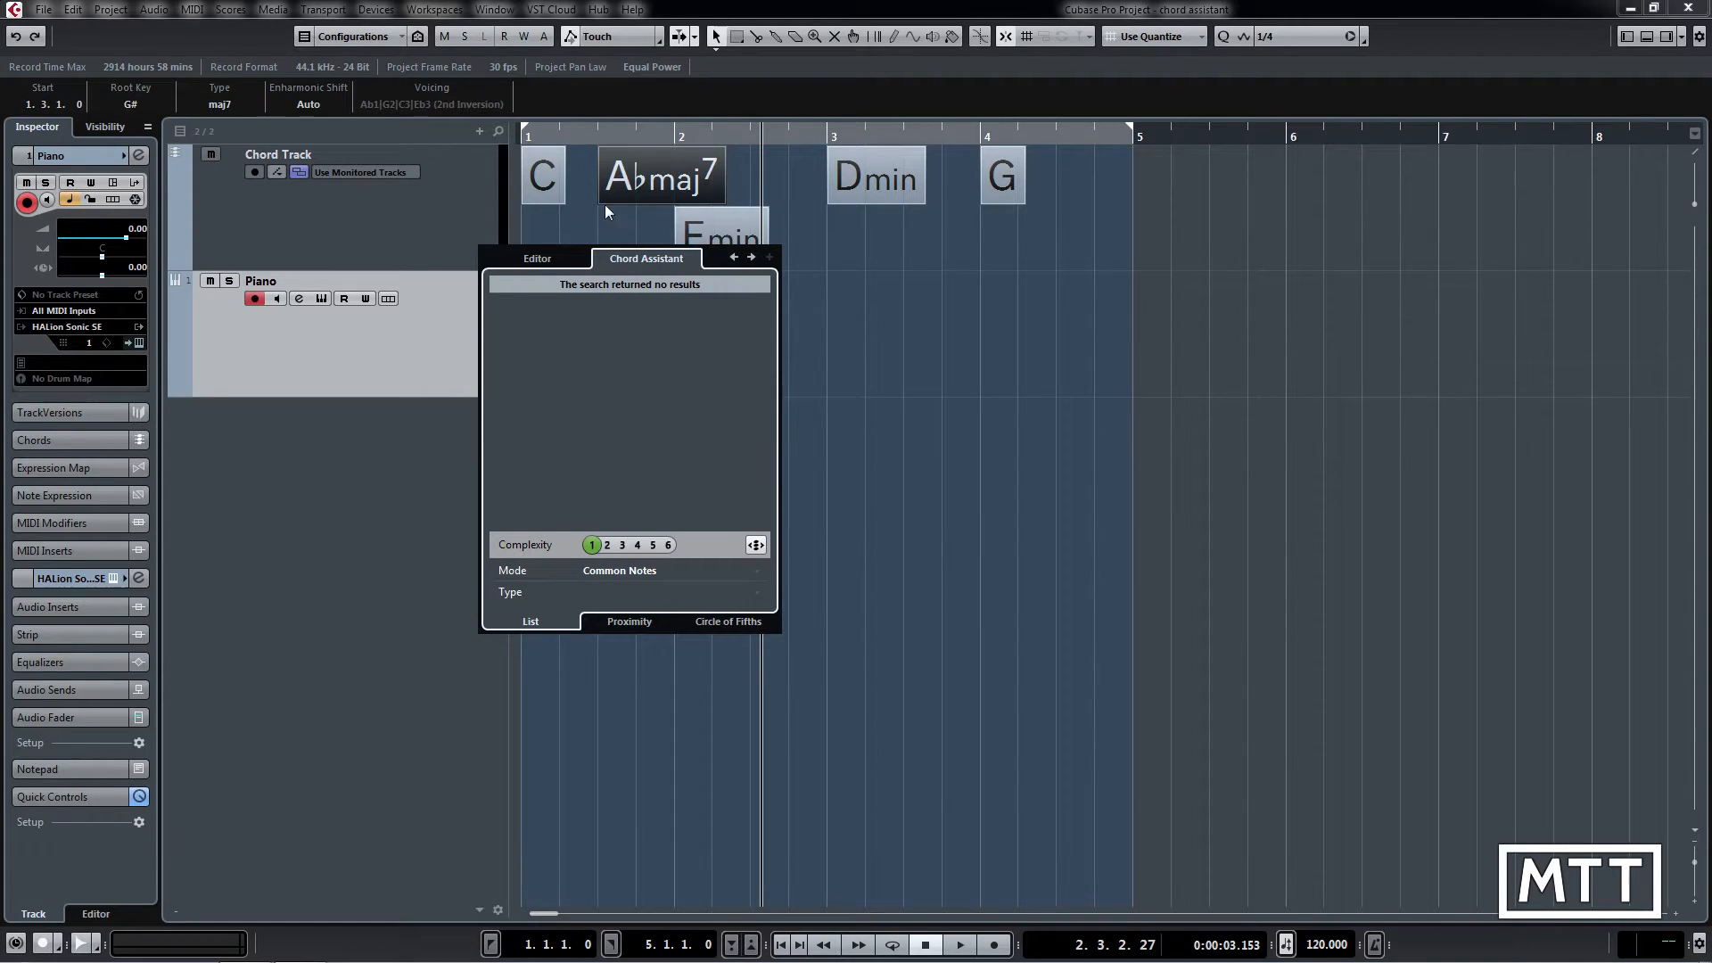
click(606, 545)
click(516, 284)
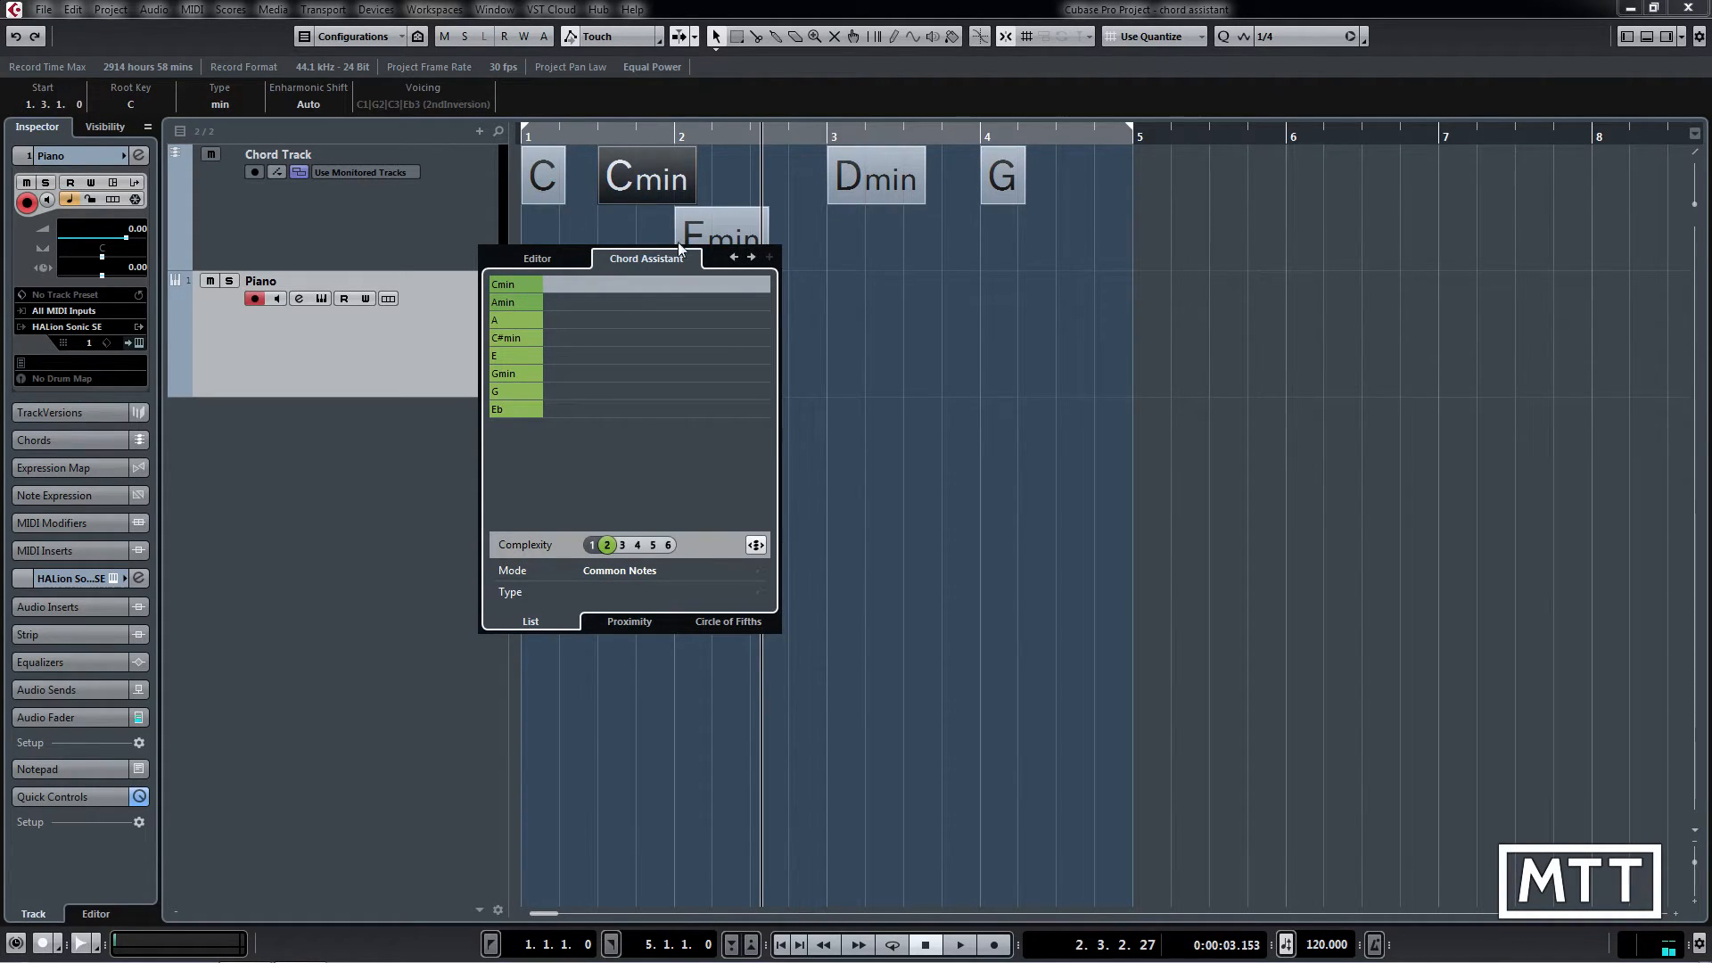
click(523, 302)
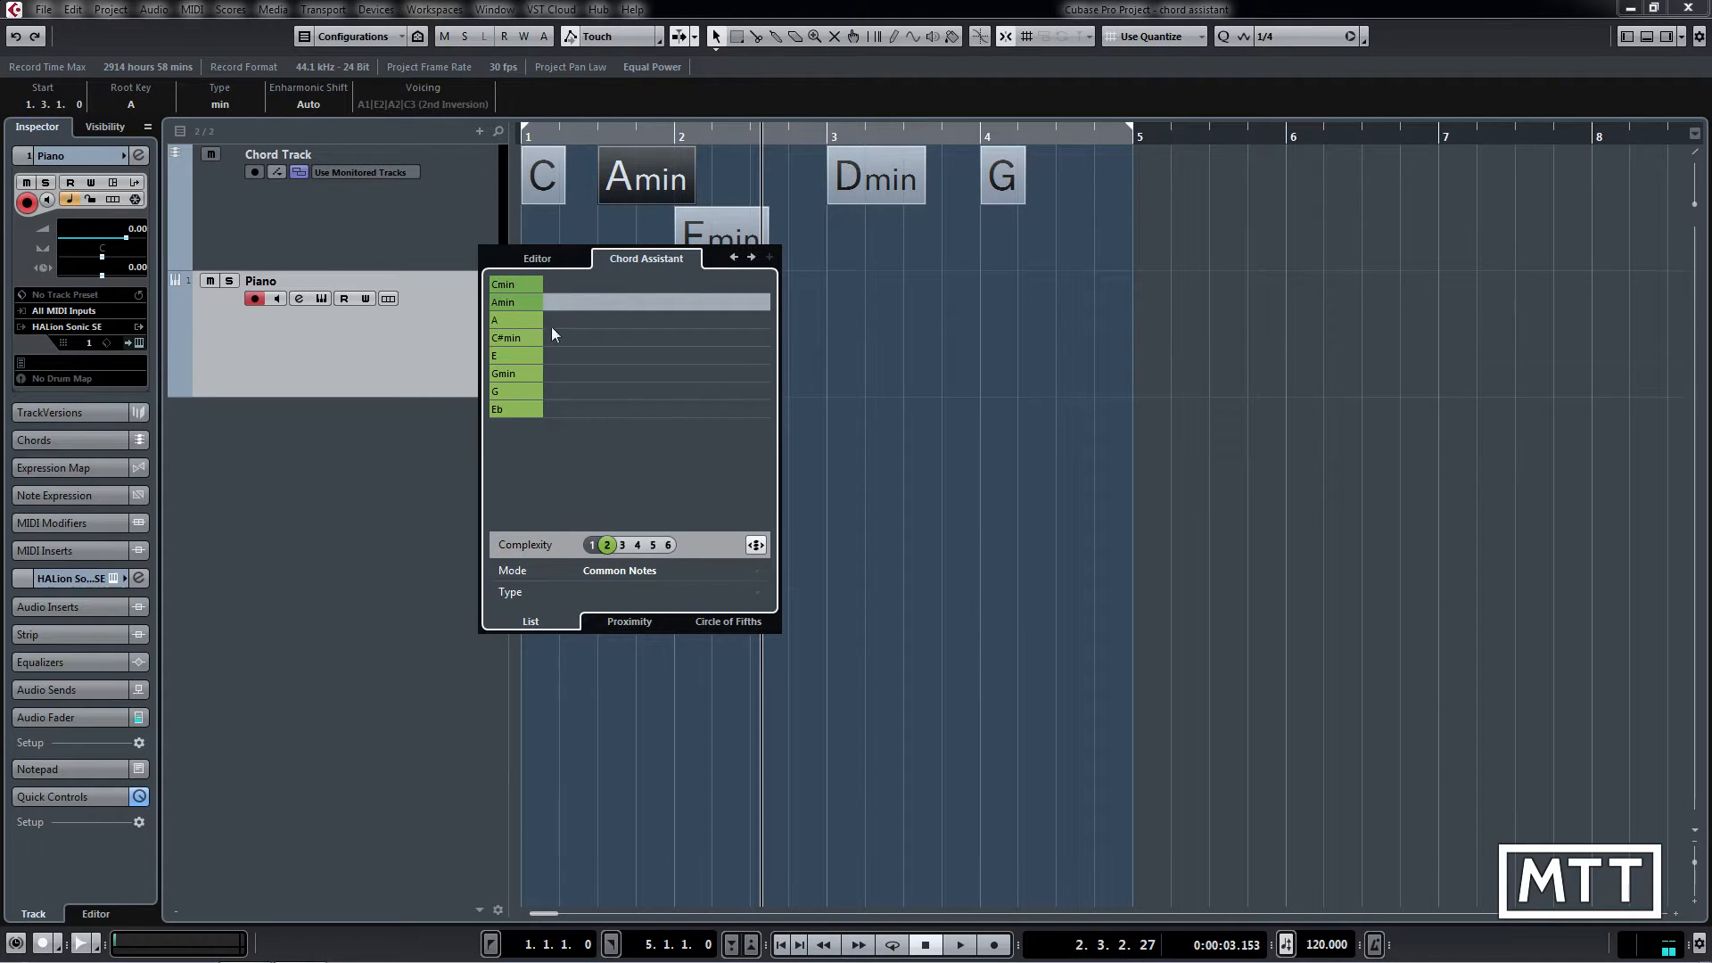
click(516, 319)
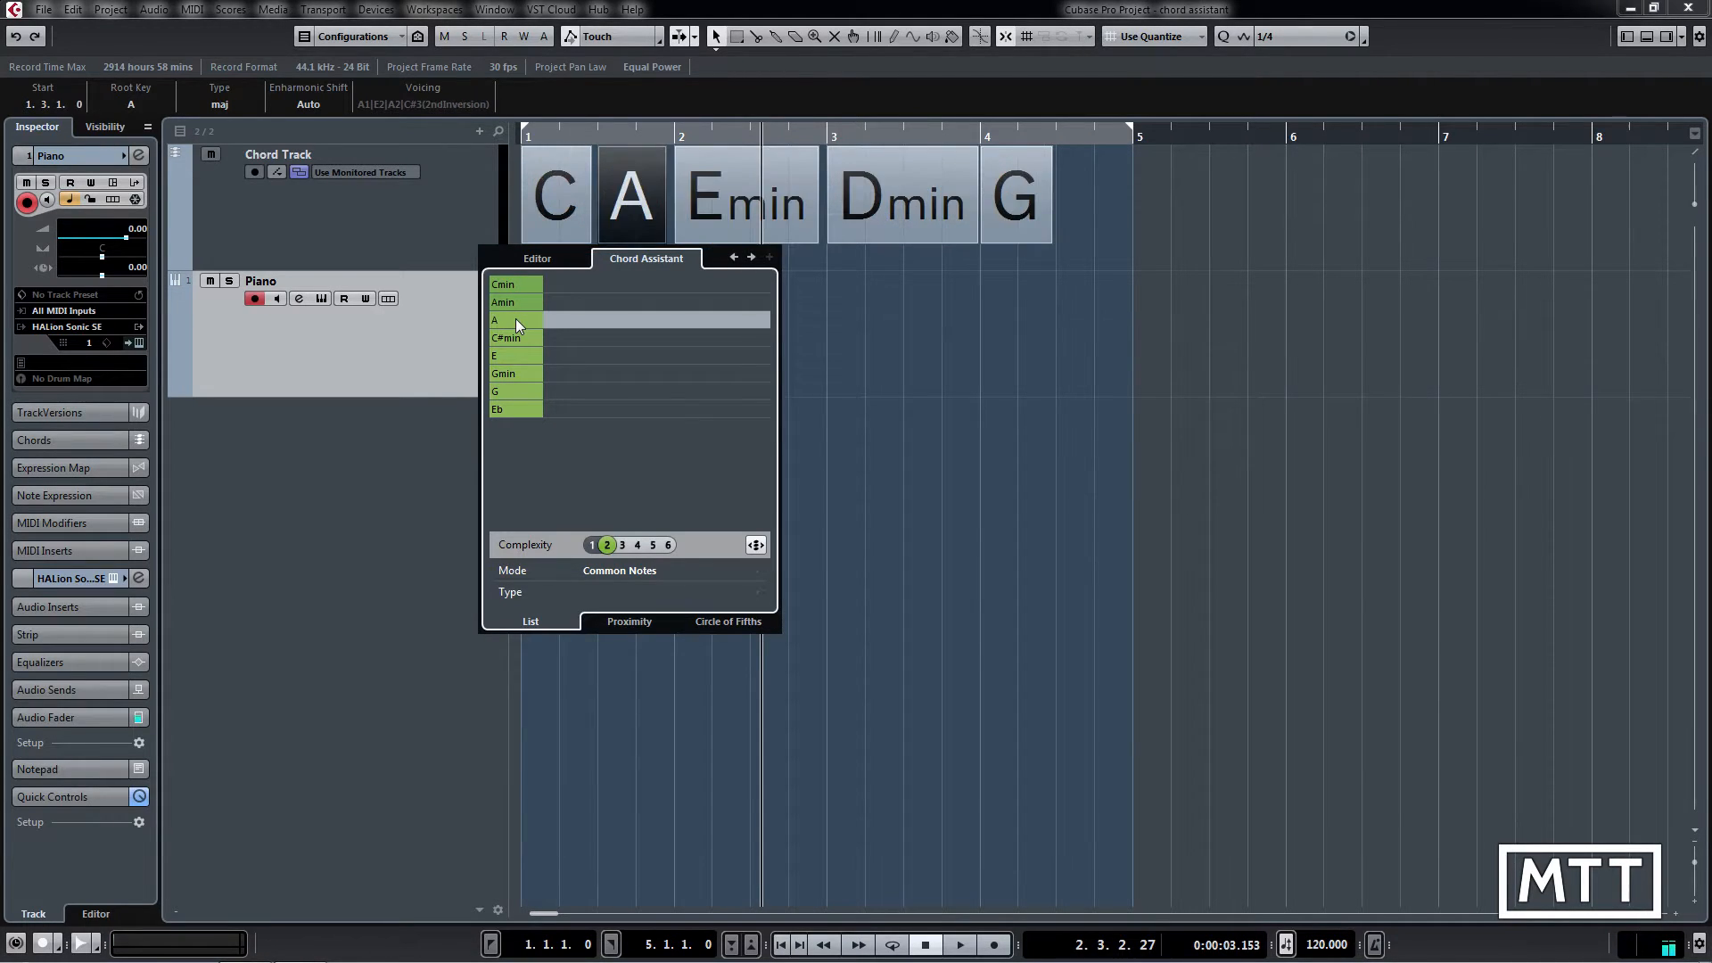
Step: Raise the complexity to 3, assign the suggested Emin7 to the selected event, and audition it from the project start
click(622, 545)
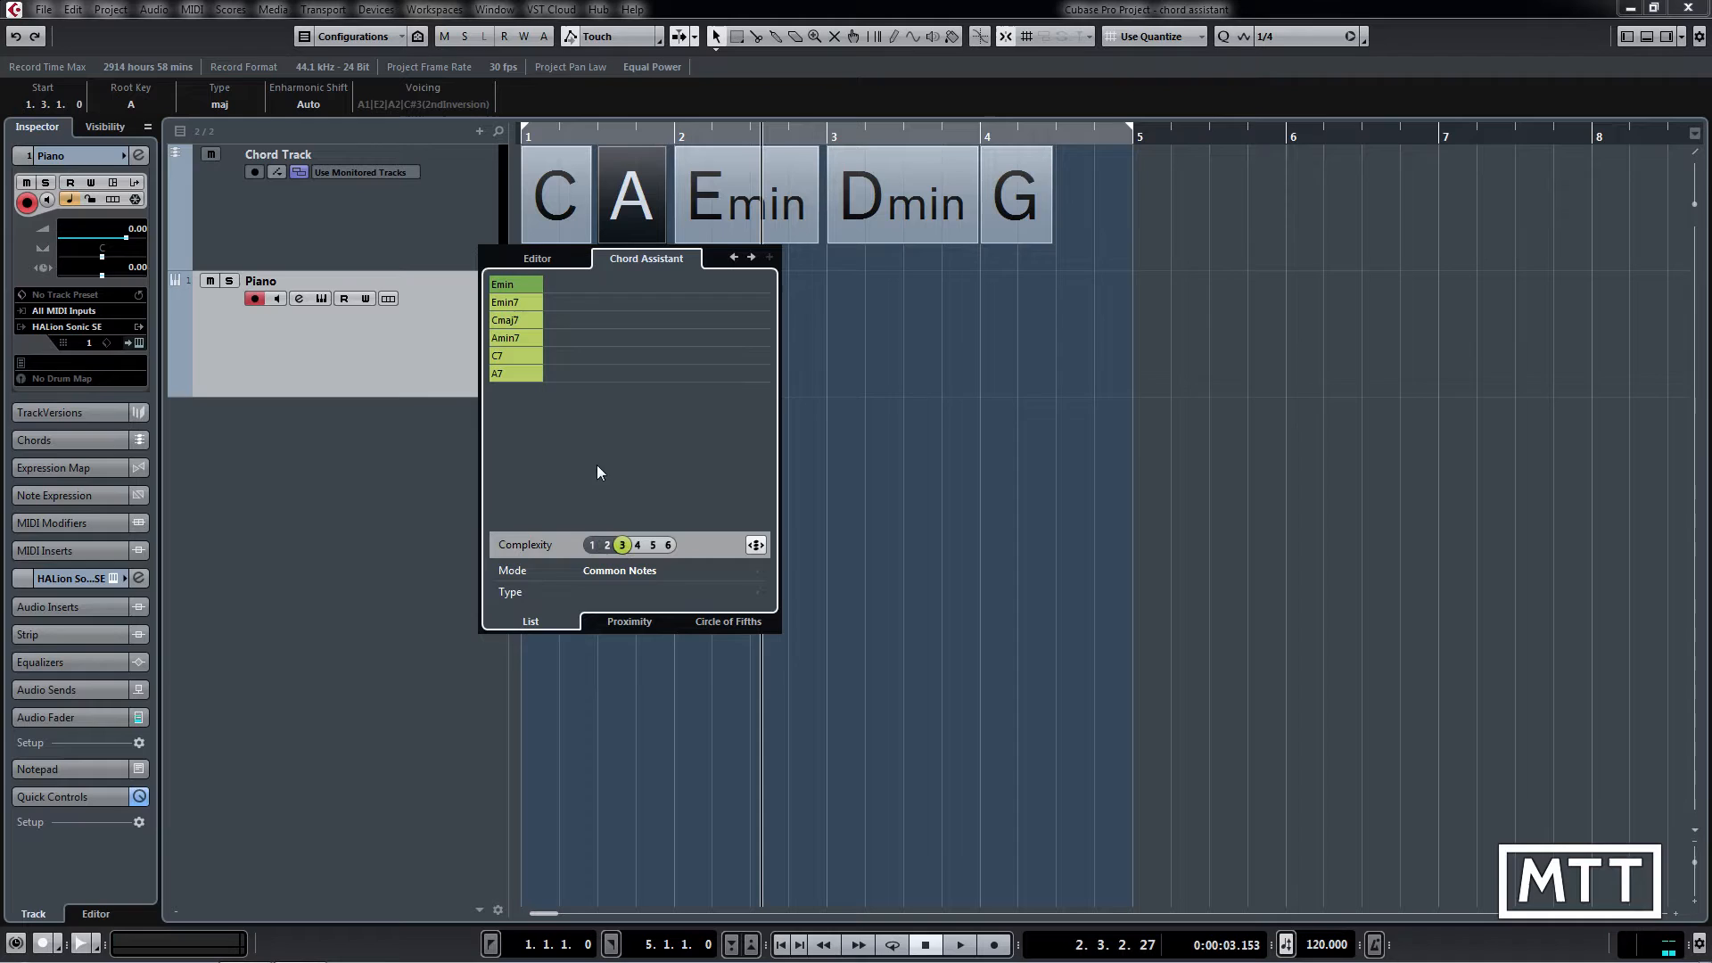
click(528, 303)
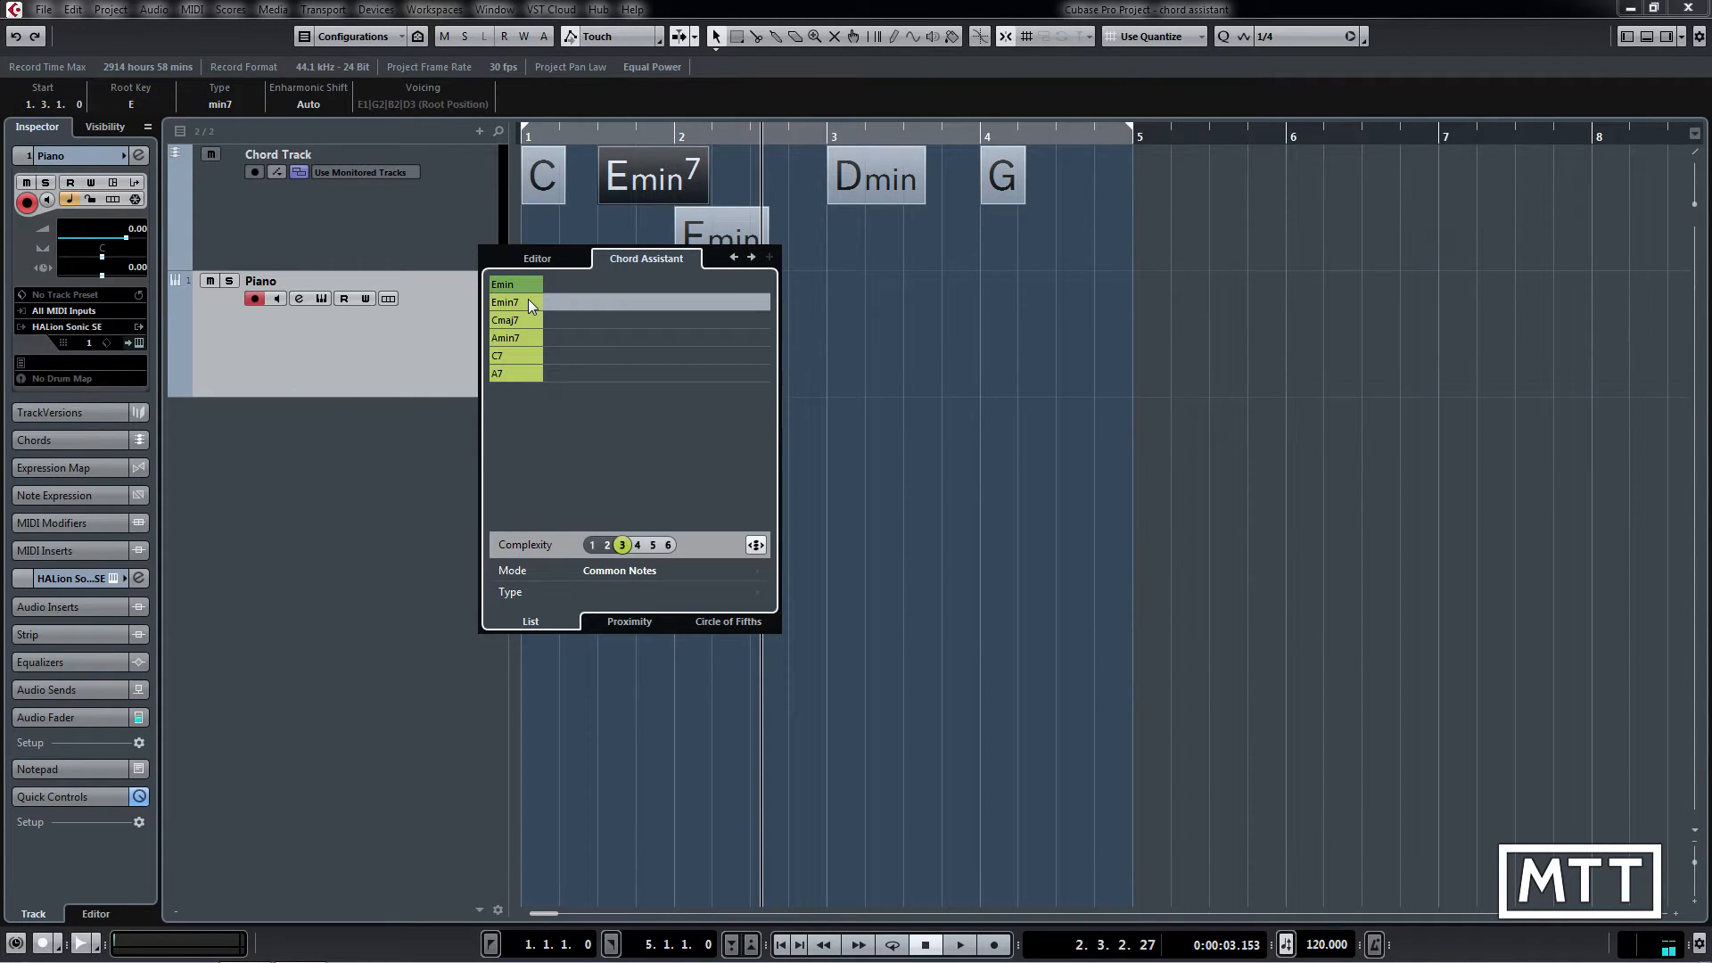
key(space)
key(space)
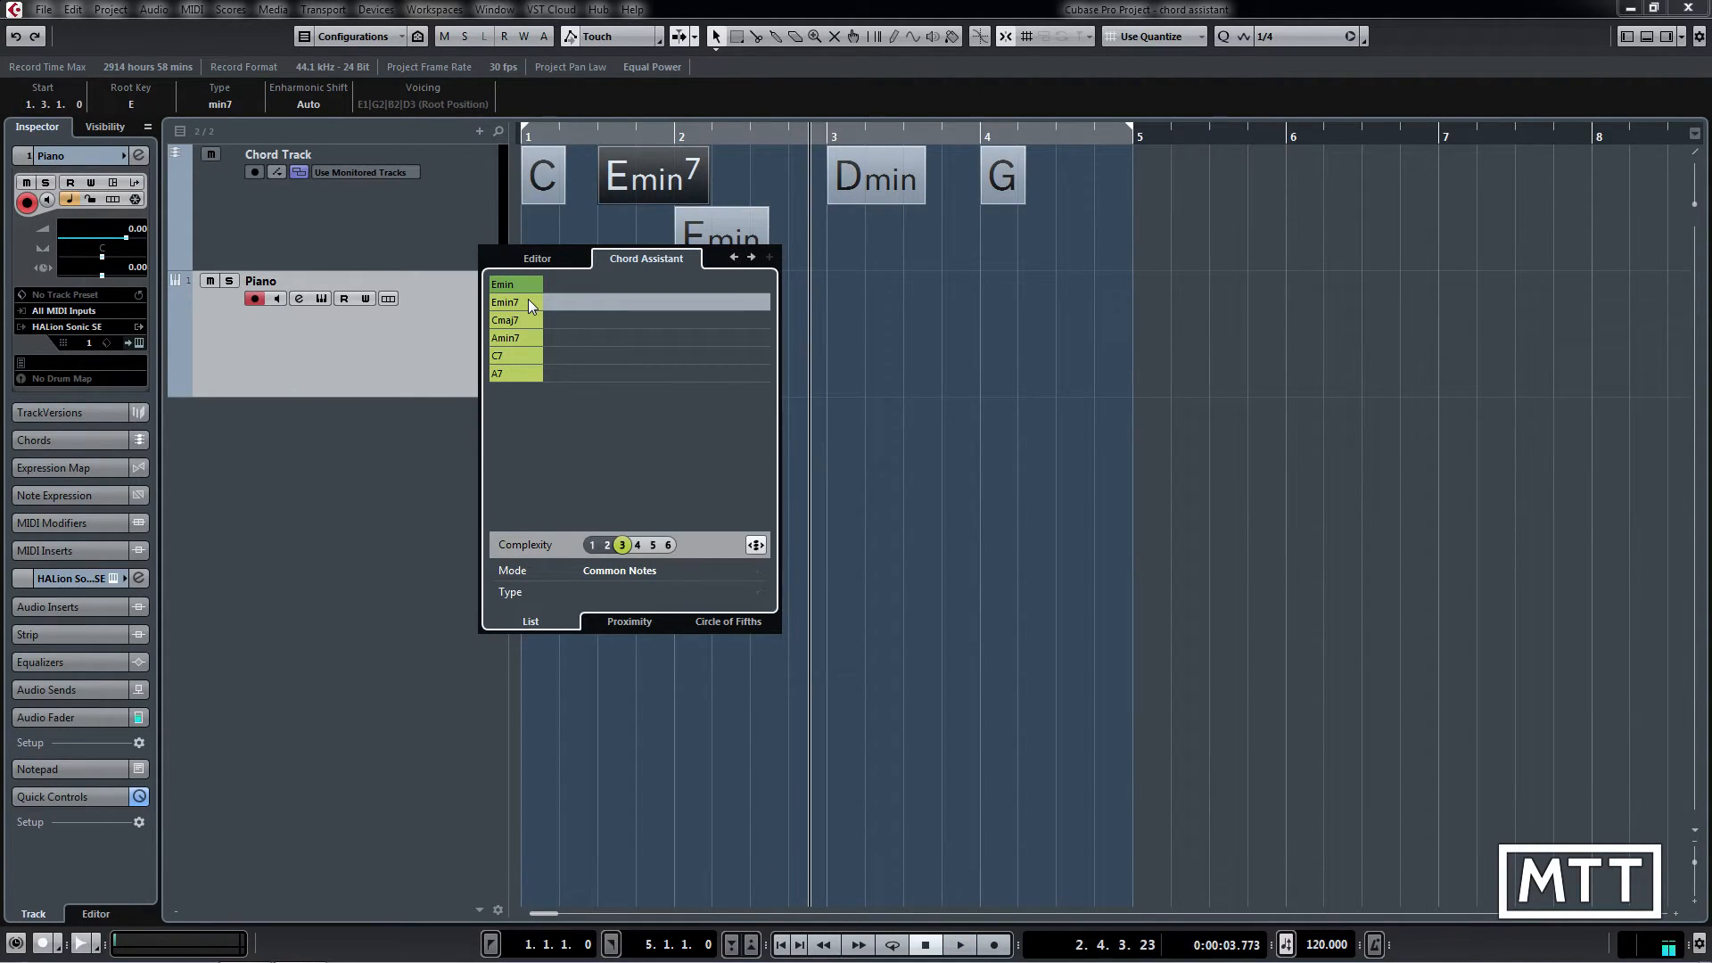
key(period)
key(space)
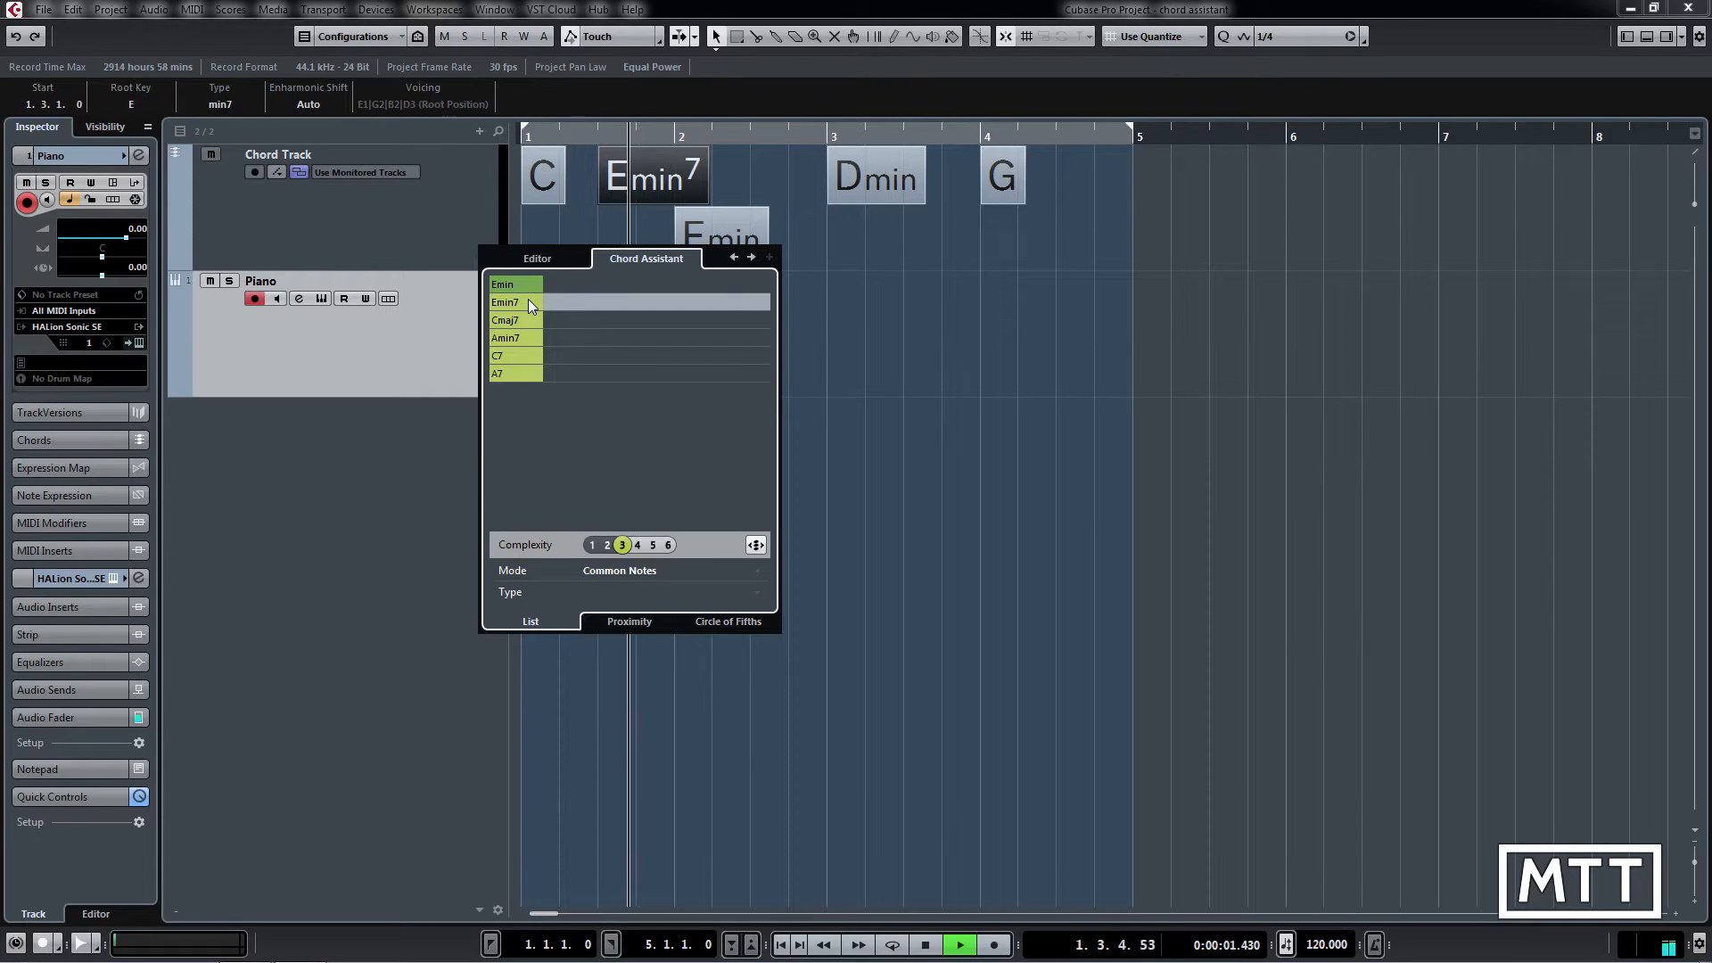
key(space)
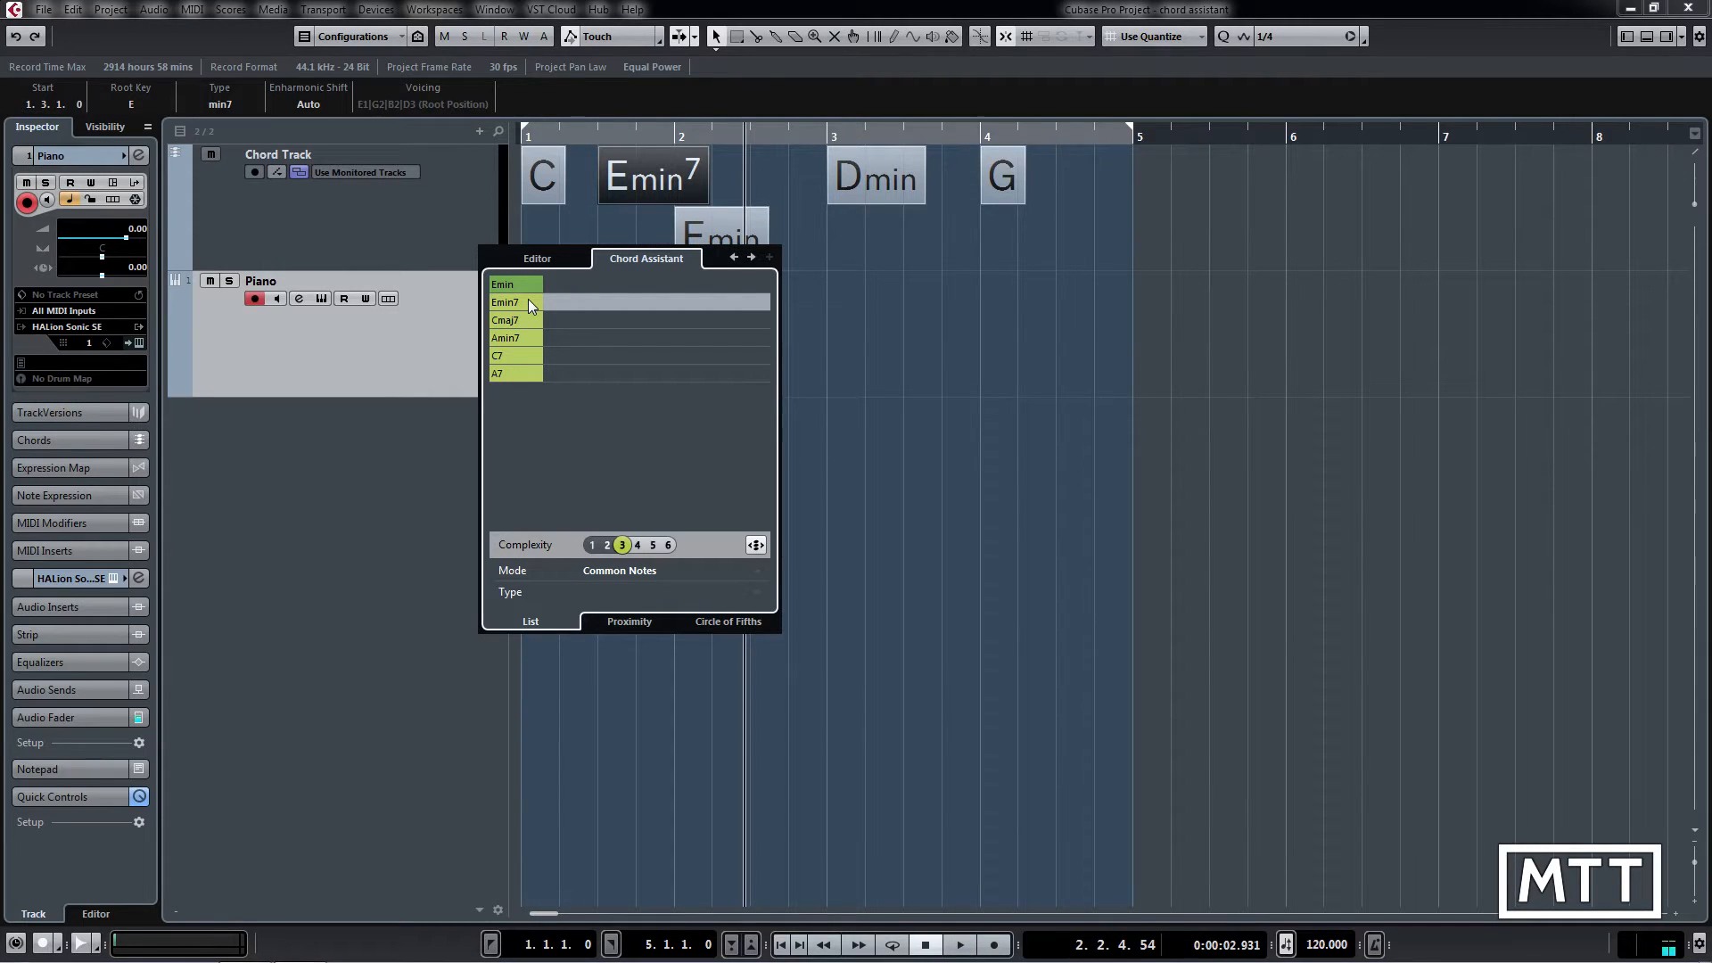
Step: Compare the complexity 4 suggestions with and without the following chord considered, and reset the complexity to 1
click(638, 544)
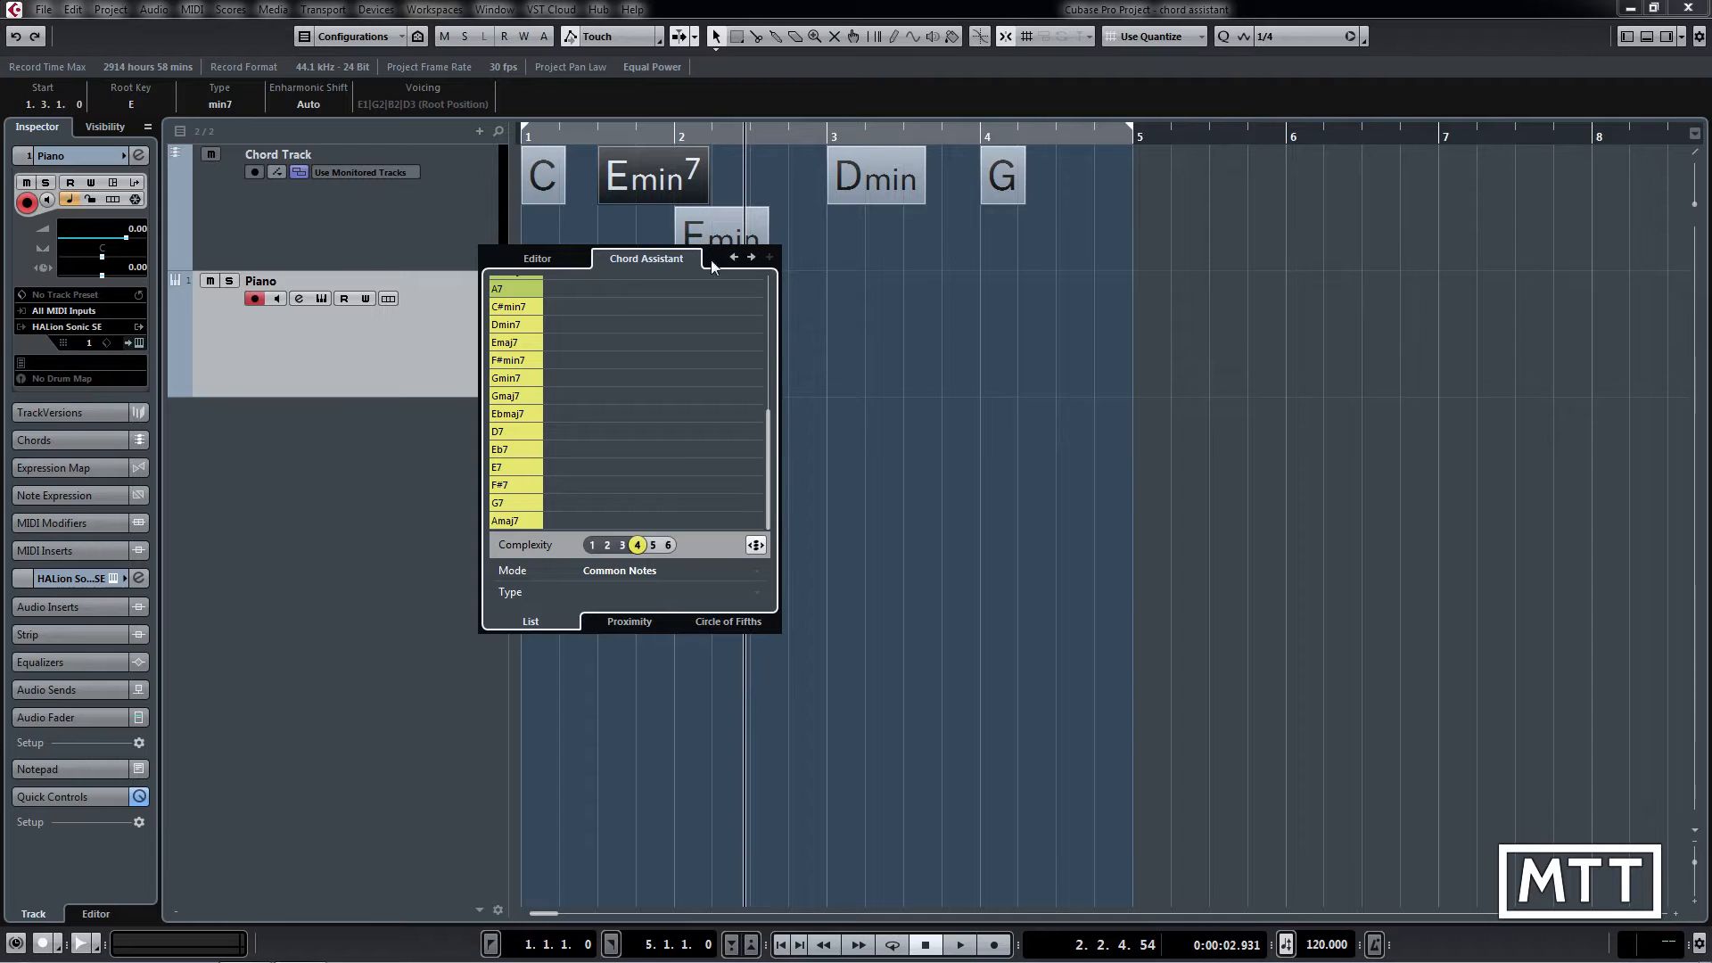
click(756, 545)
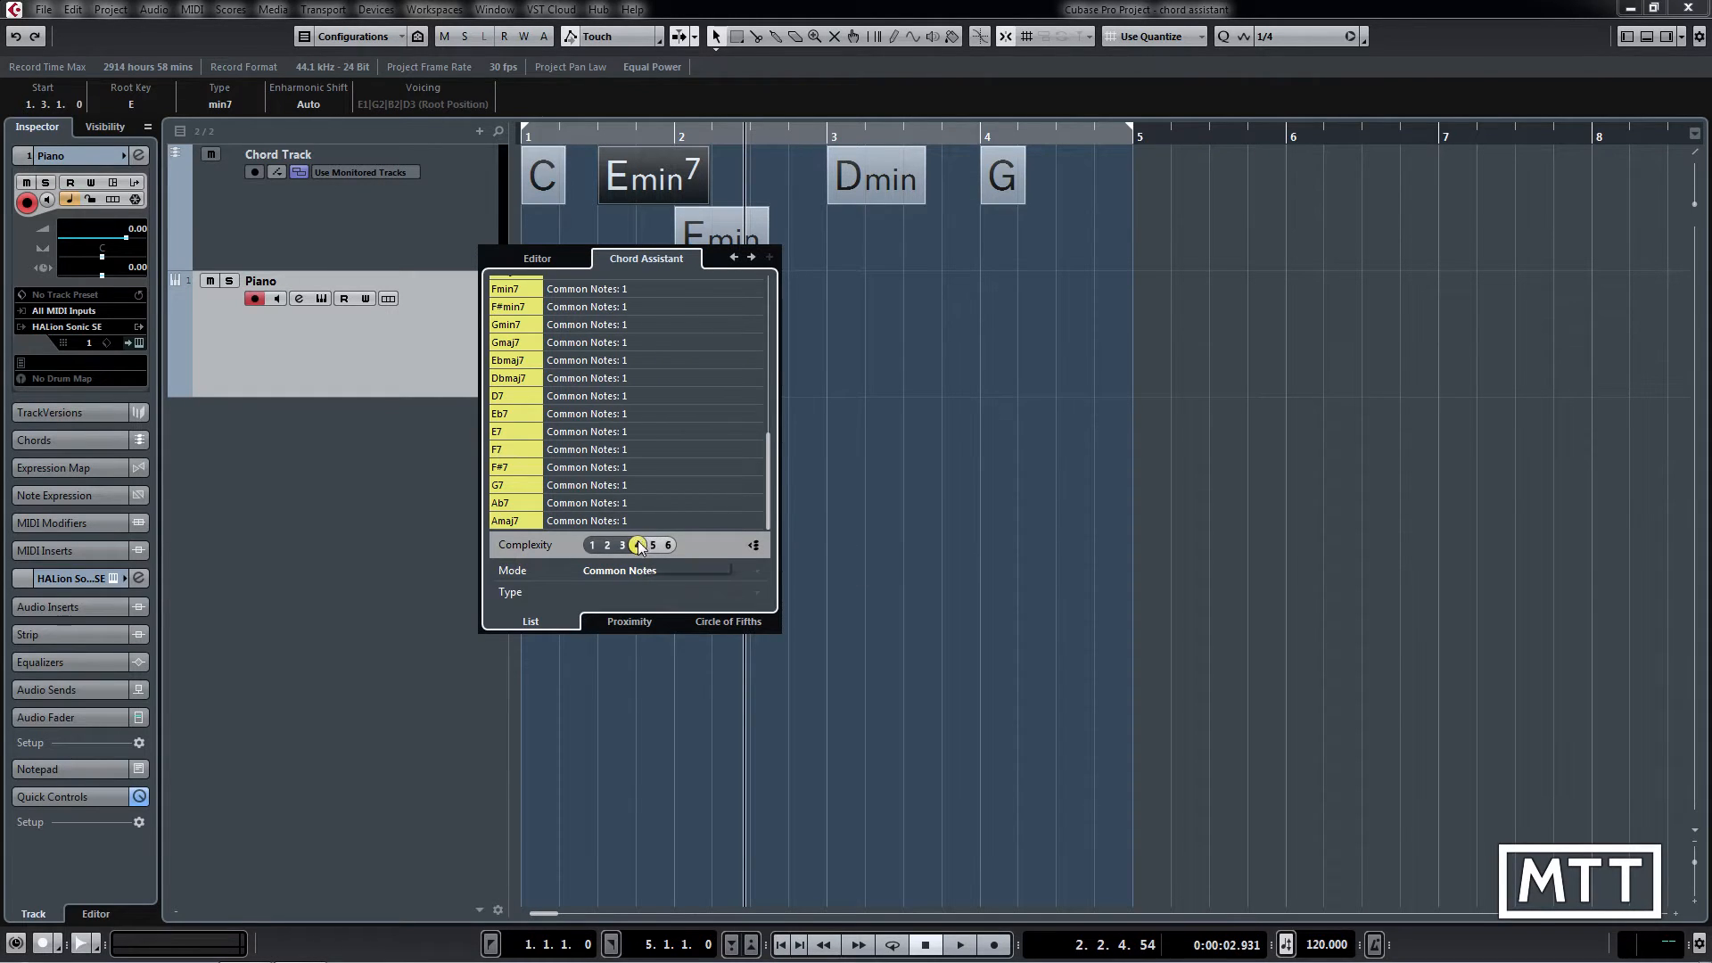
drag(638, 545, 593, 545)
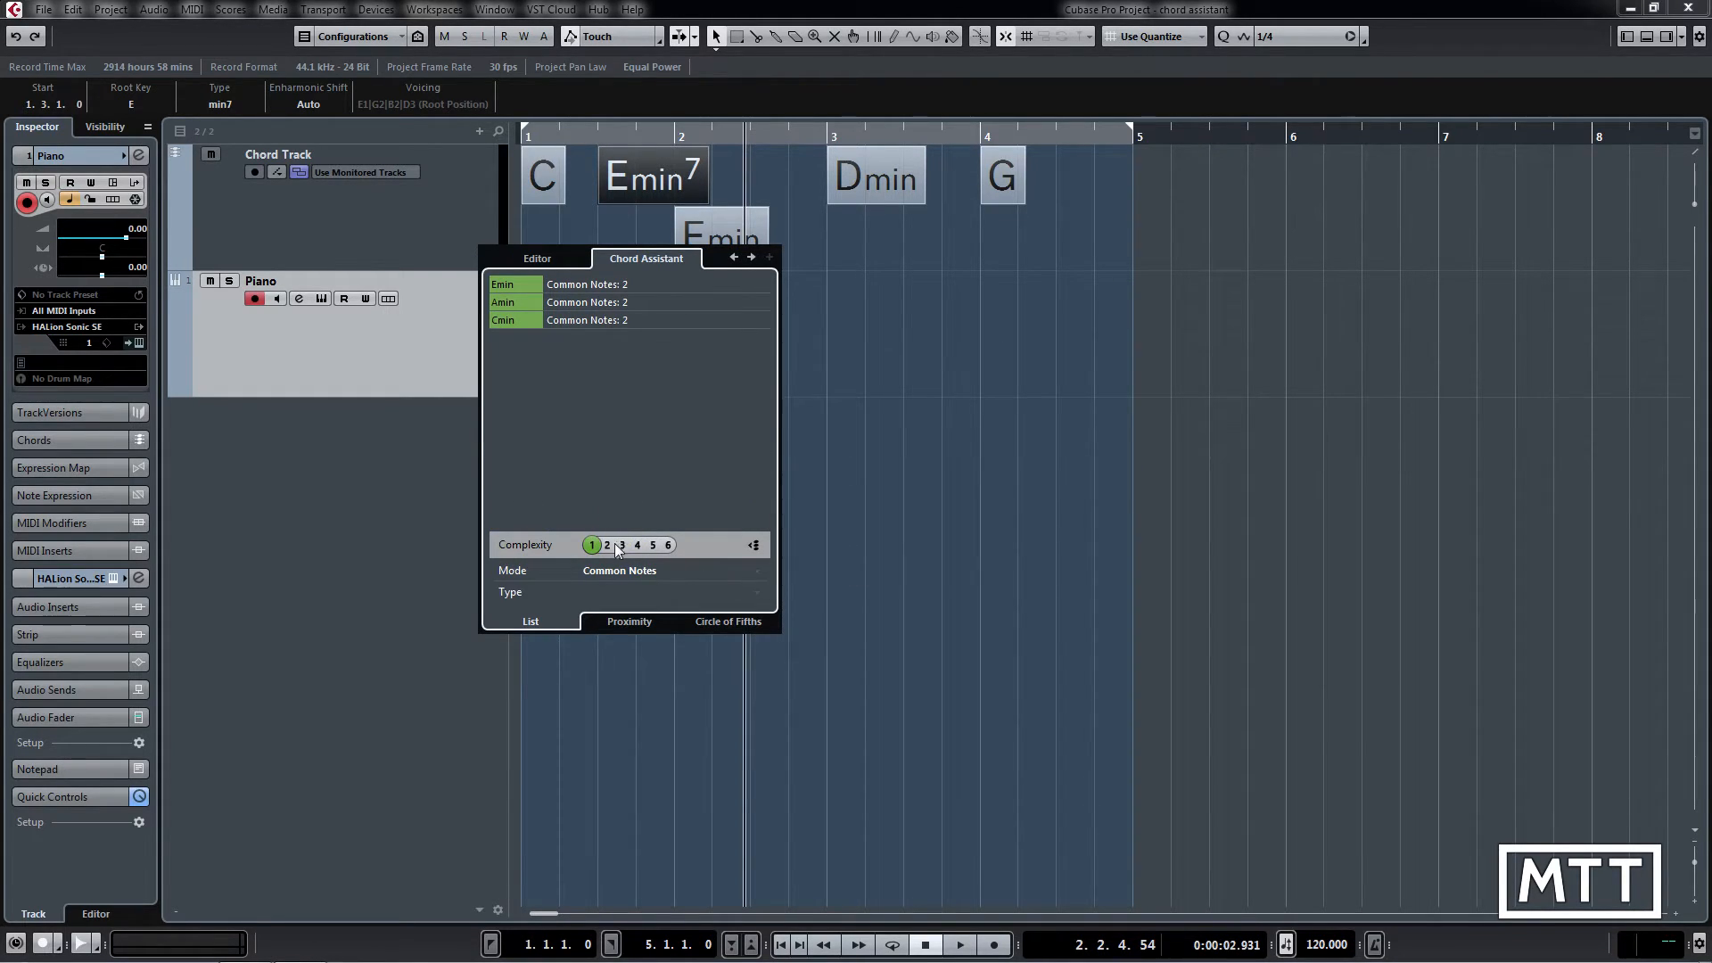
Step: Switch the Chord Assistant mode to Cadence, review the suggested cadences, and close the chord editor
click(637, 571)
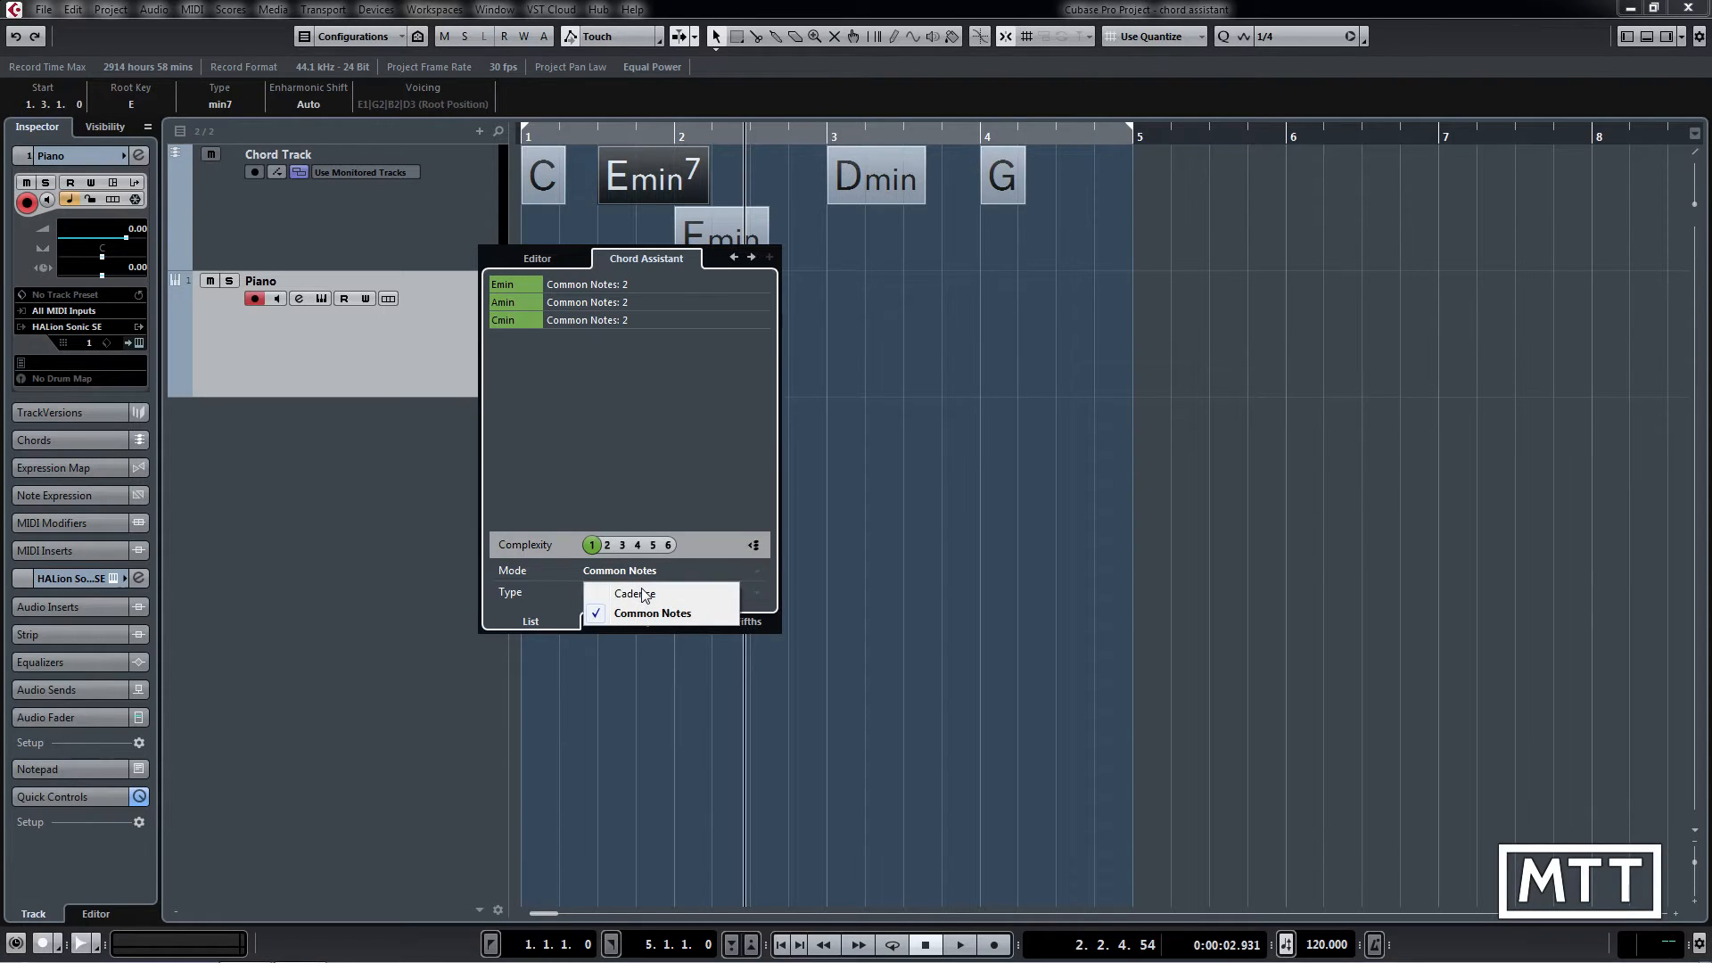
click(647, 601)
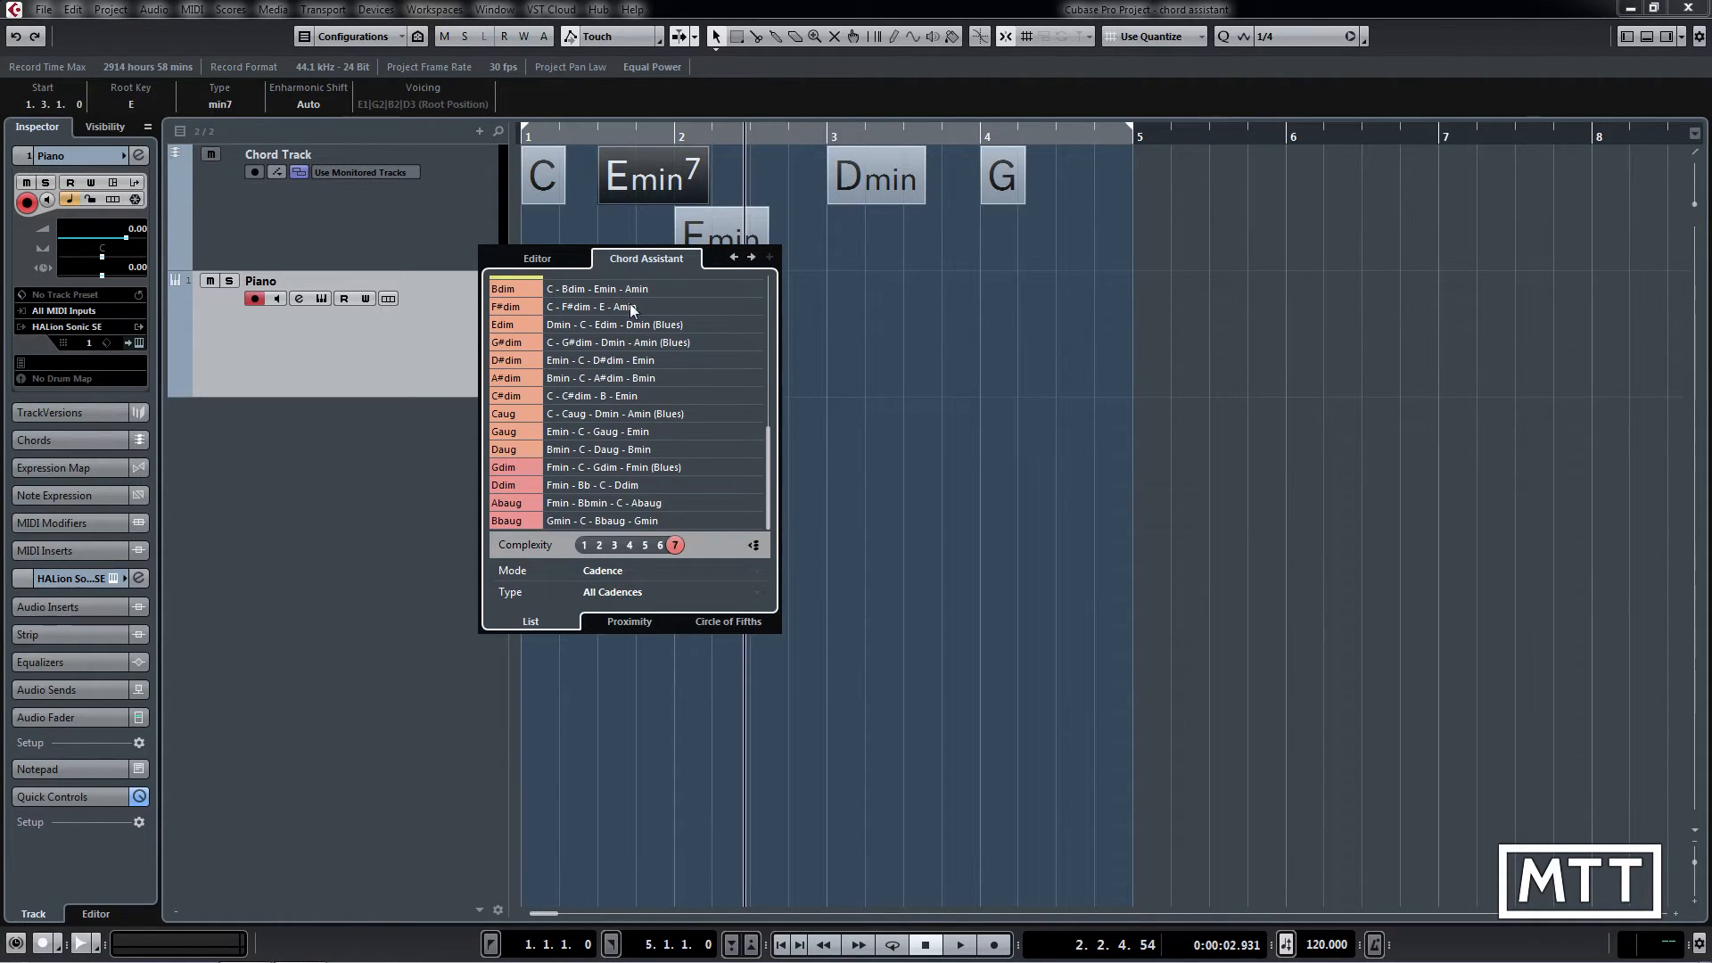
drag(767, 462, 732, 339)
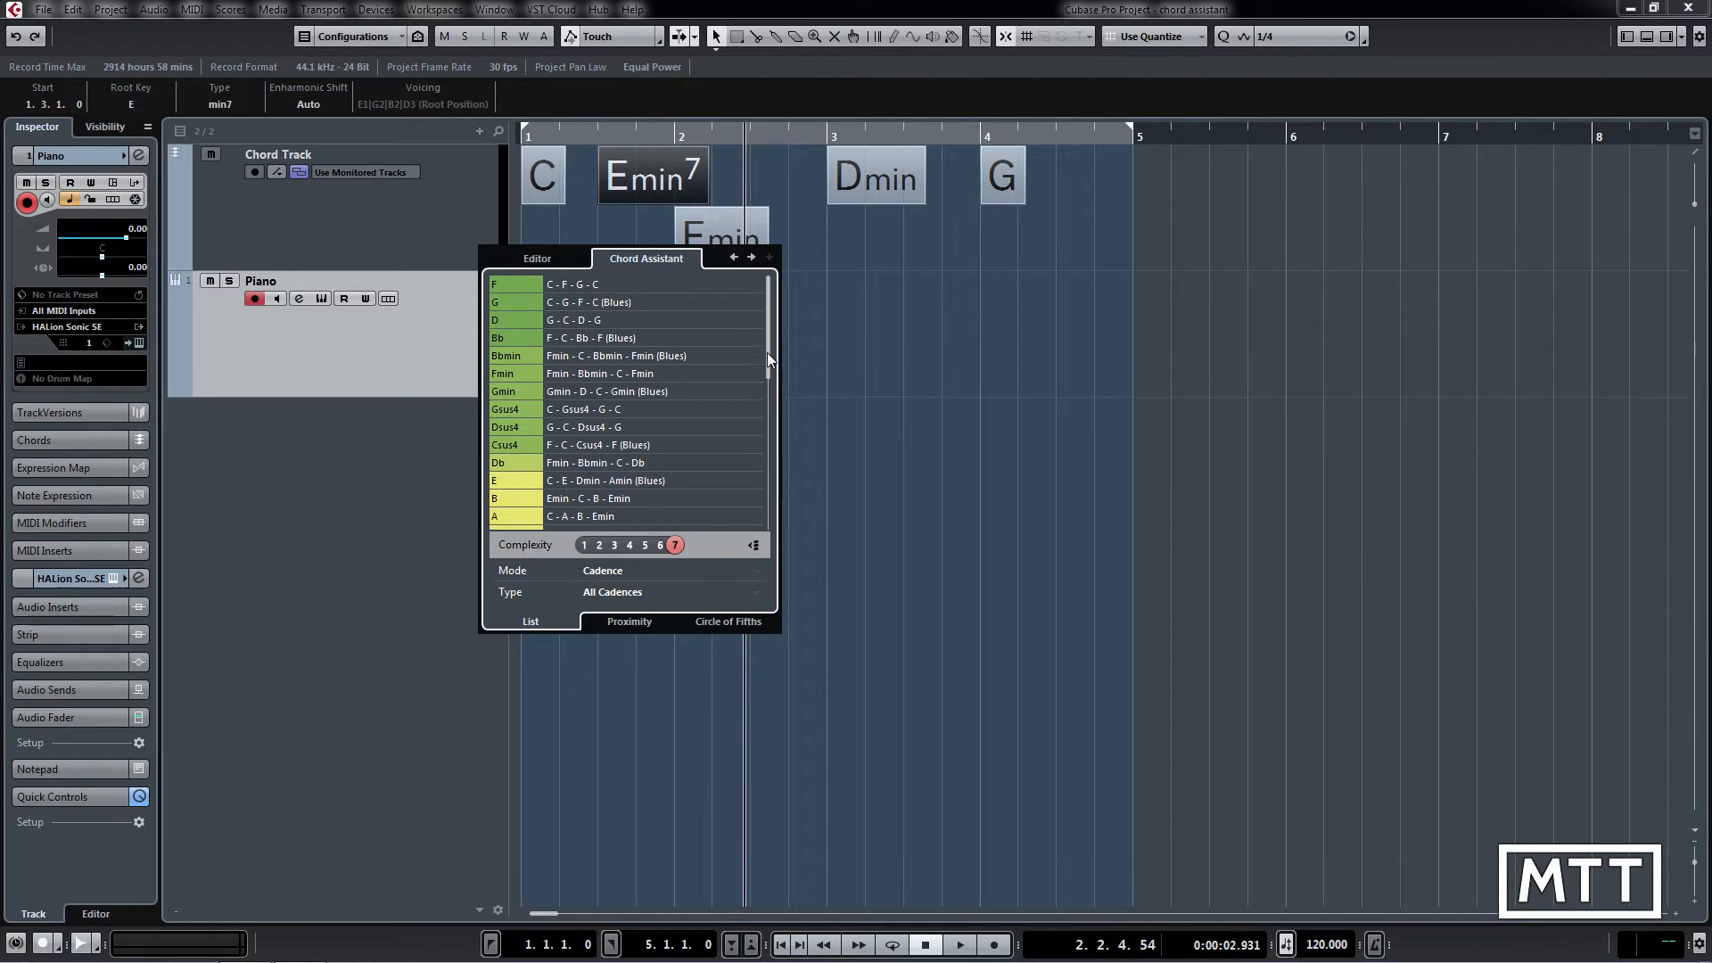
mouse_move(765, 357)
mouse_down()
mouse_move(751, 510)
mouse_move(765, 335)
mouse_up()
click(856, 330)
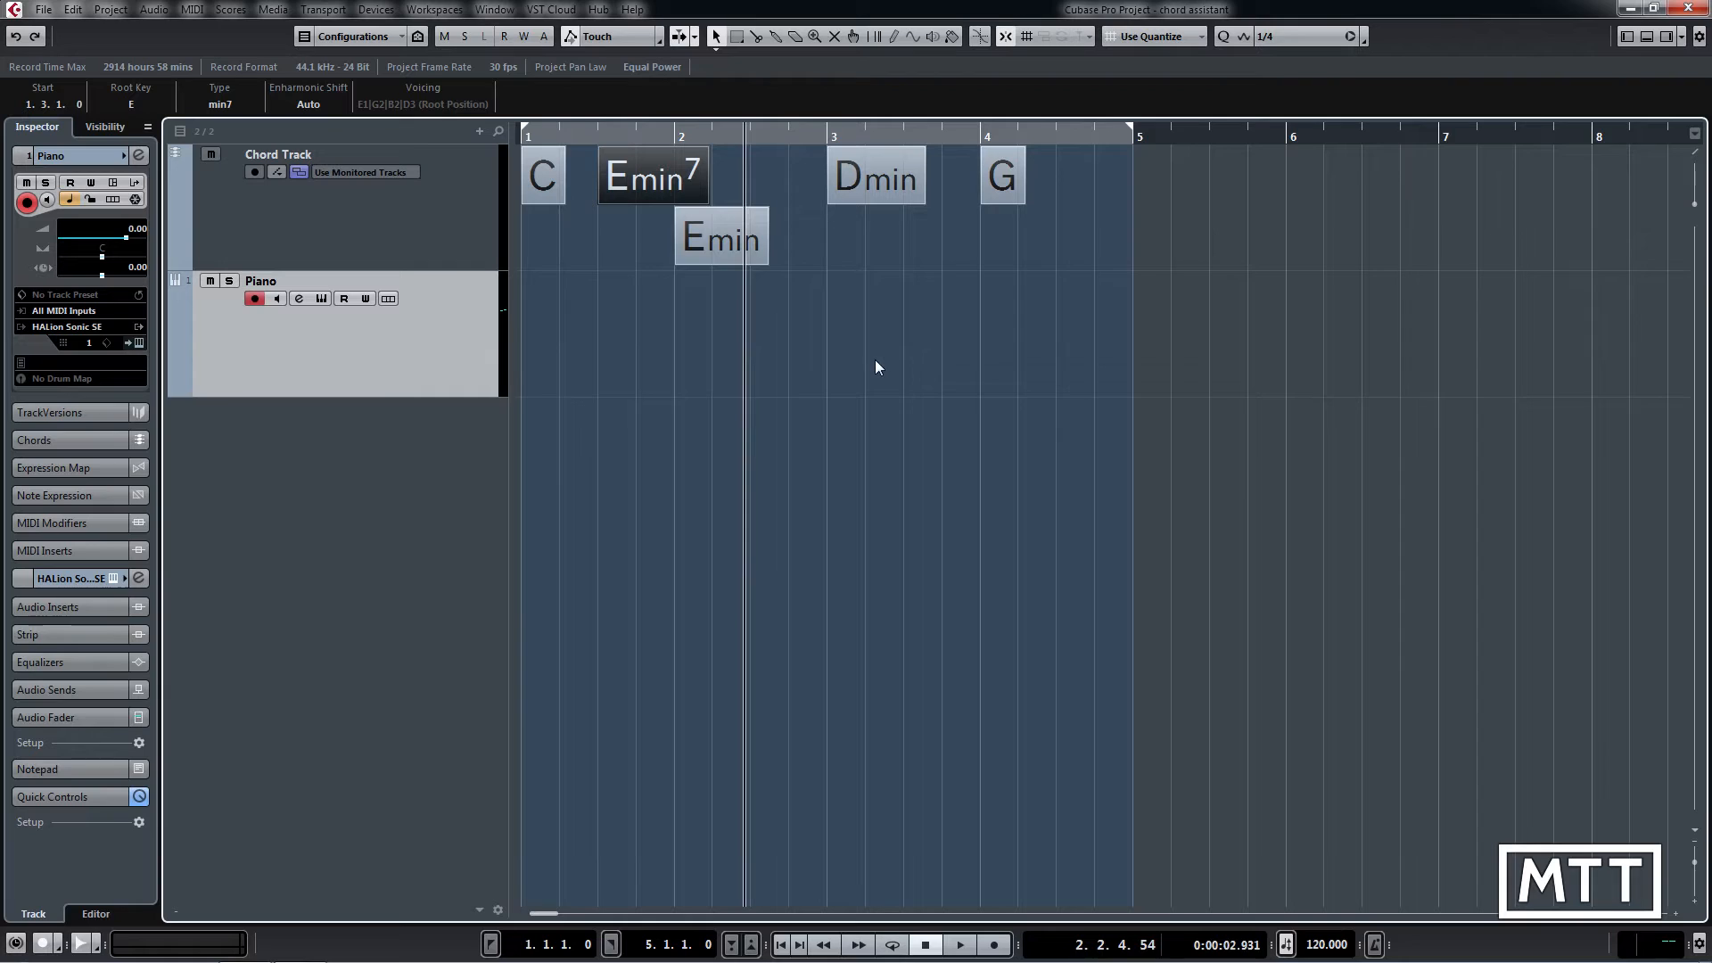
Step: Move the four-bar locator range so that it spans bar 5 to bar 9
key(g)
key(g)
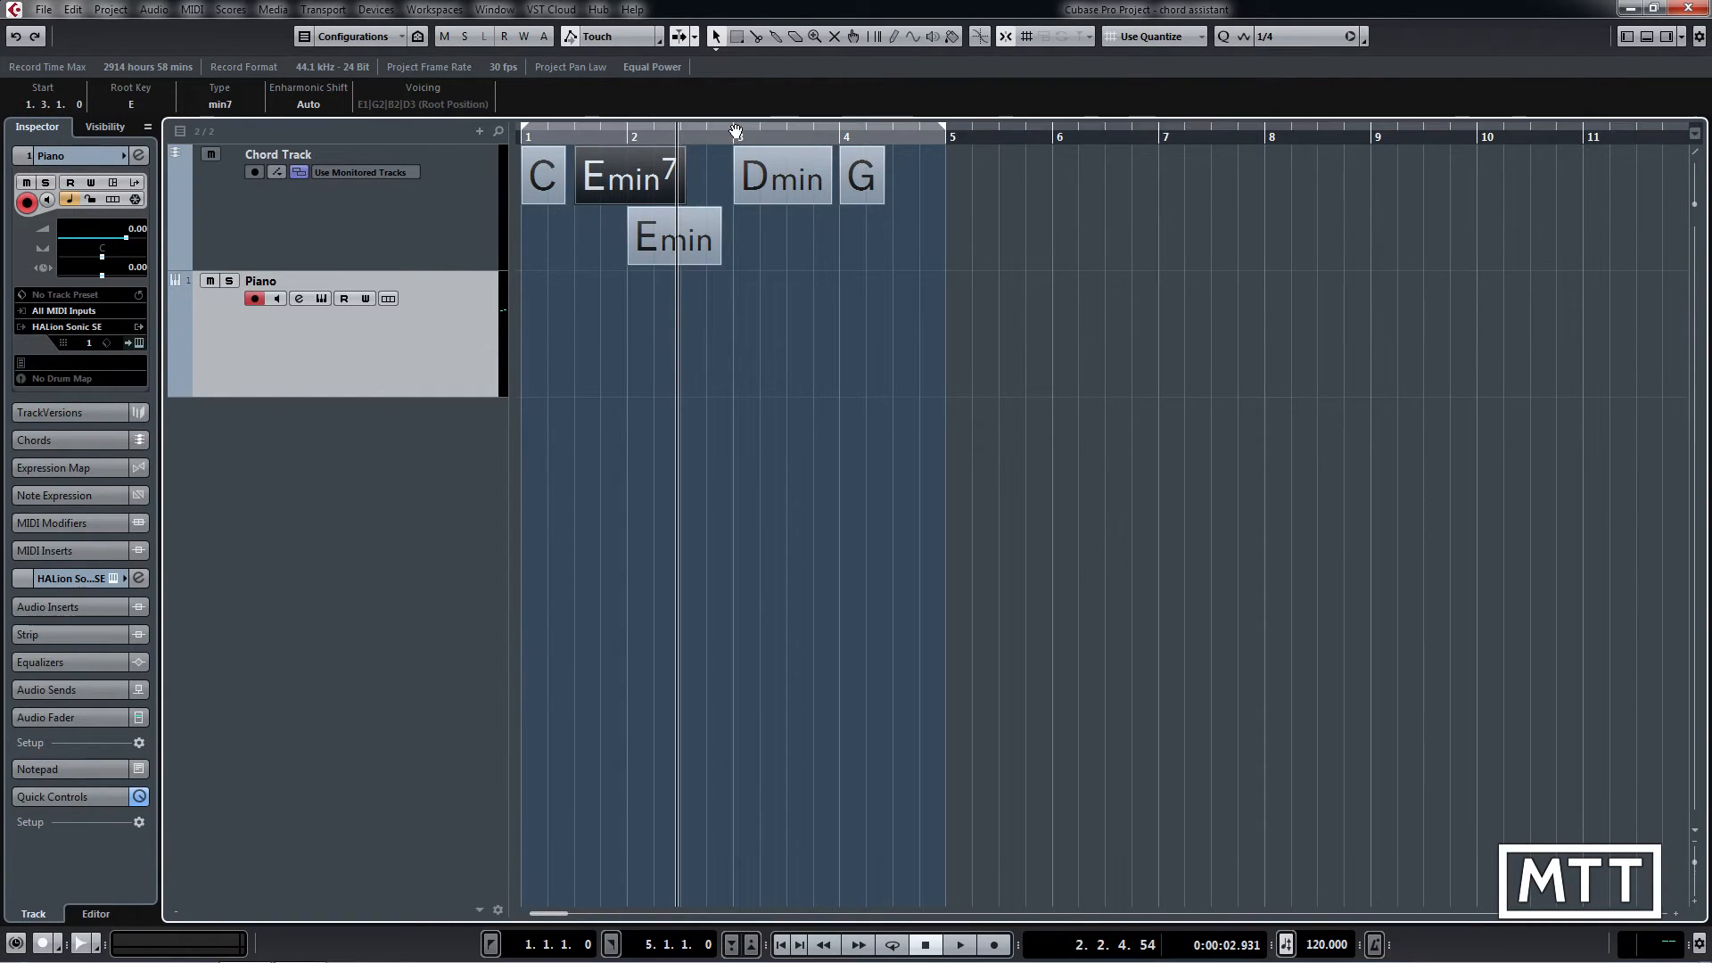
drag(733, 127, 1157, 127)
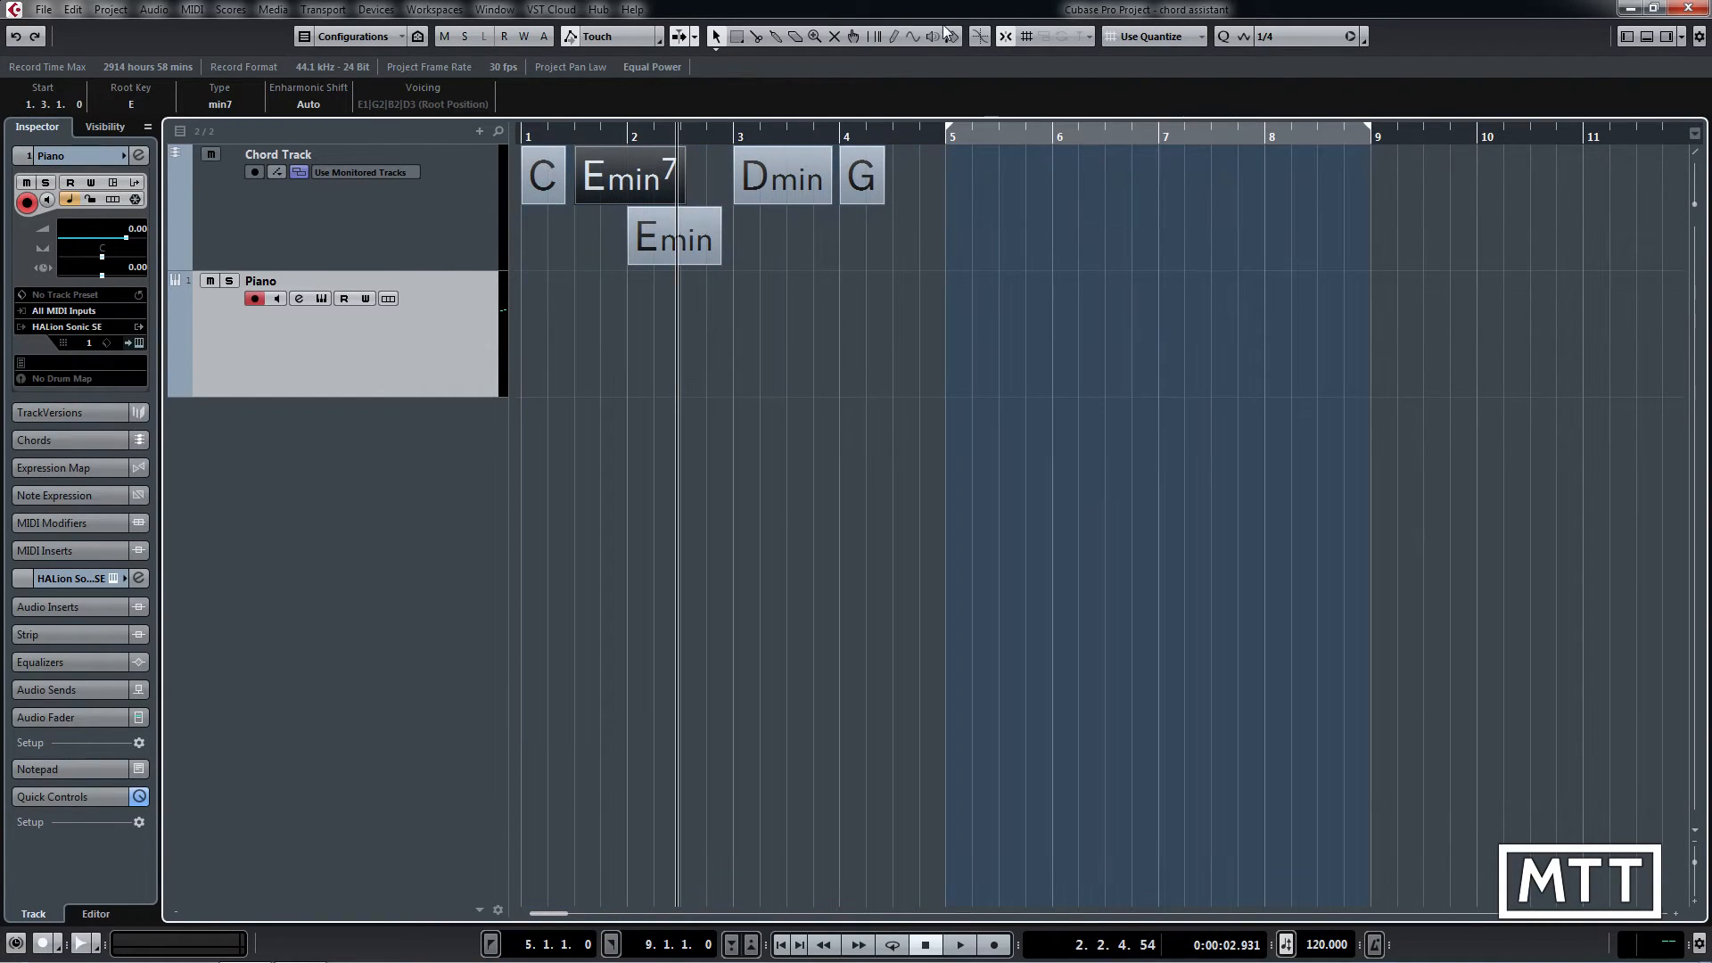
Step: Draw four undefined chord events on the Chord Track at the starts of bars 5, 6, 7 and 8
key(8)
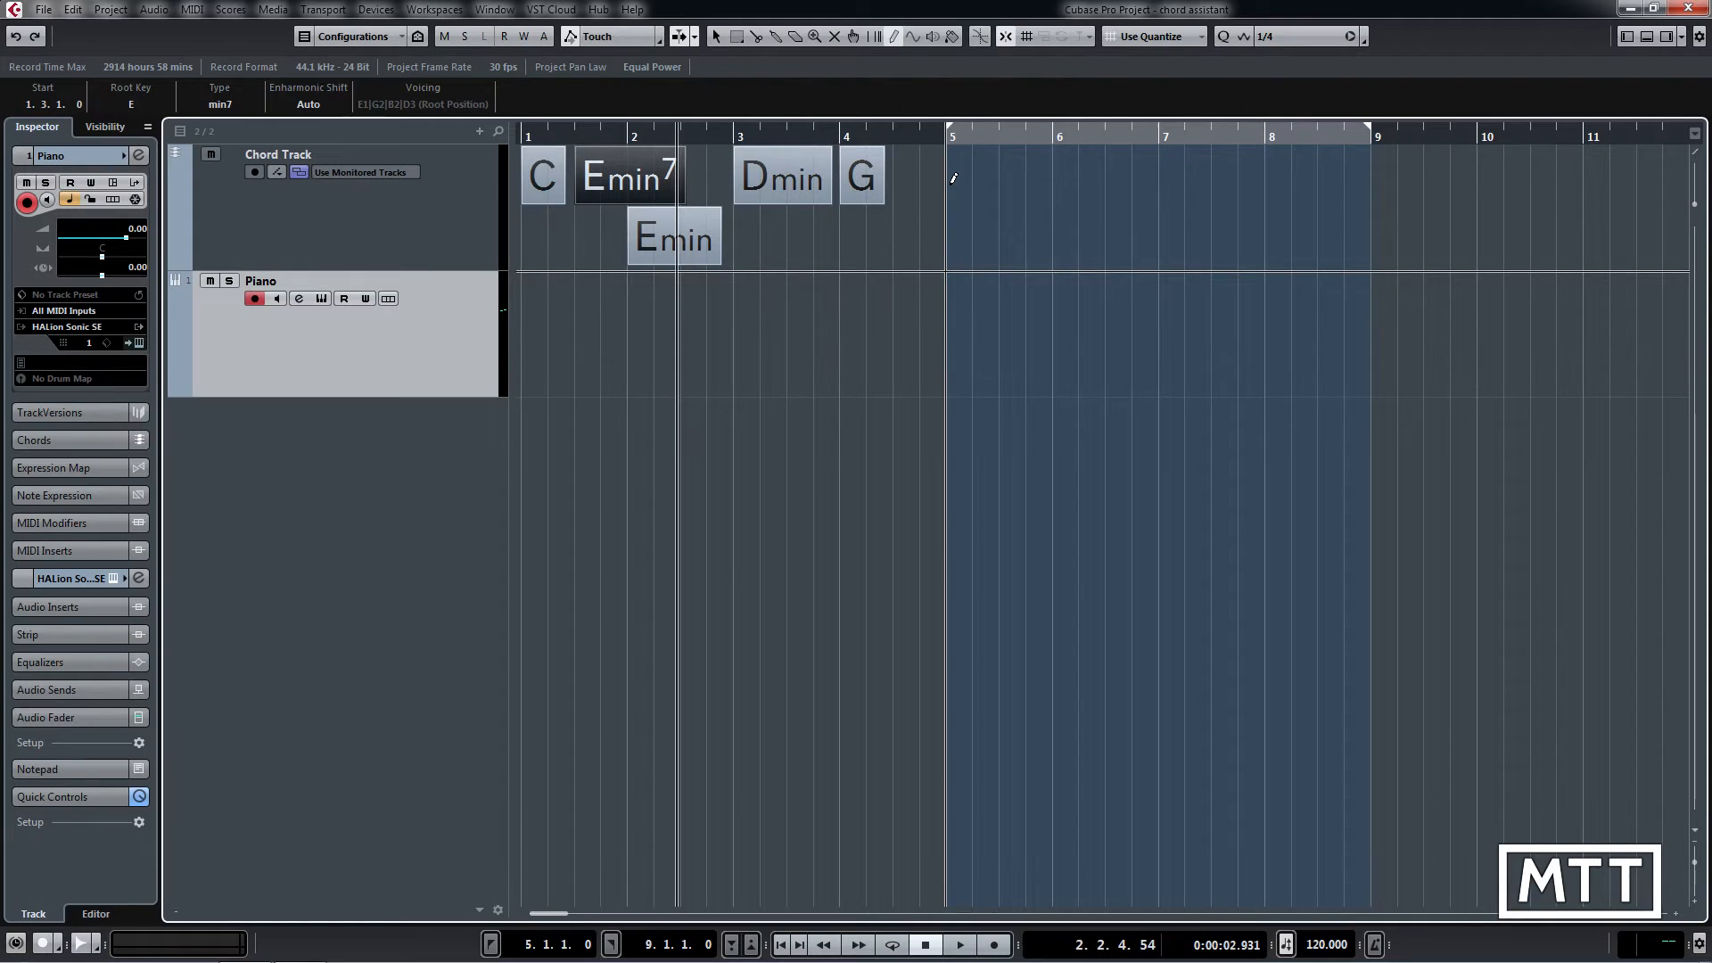
click(967, 175)
click(1070, 175)
click(1175, 175)
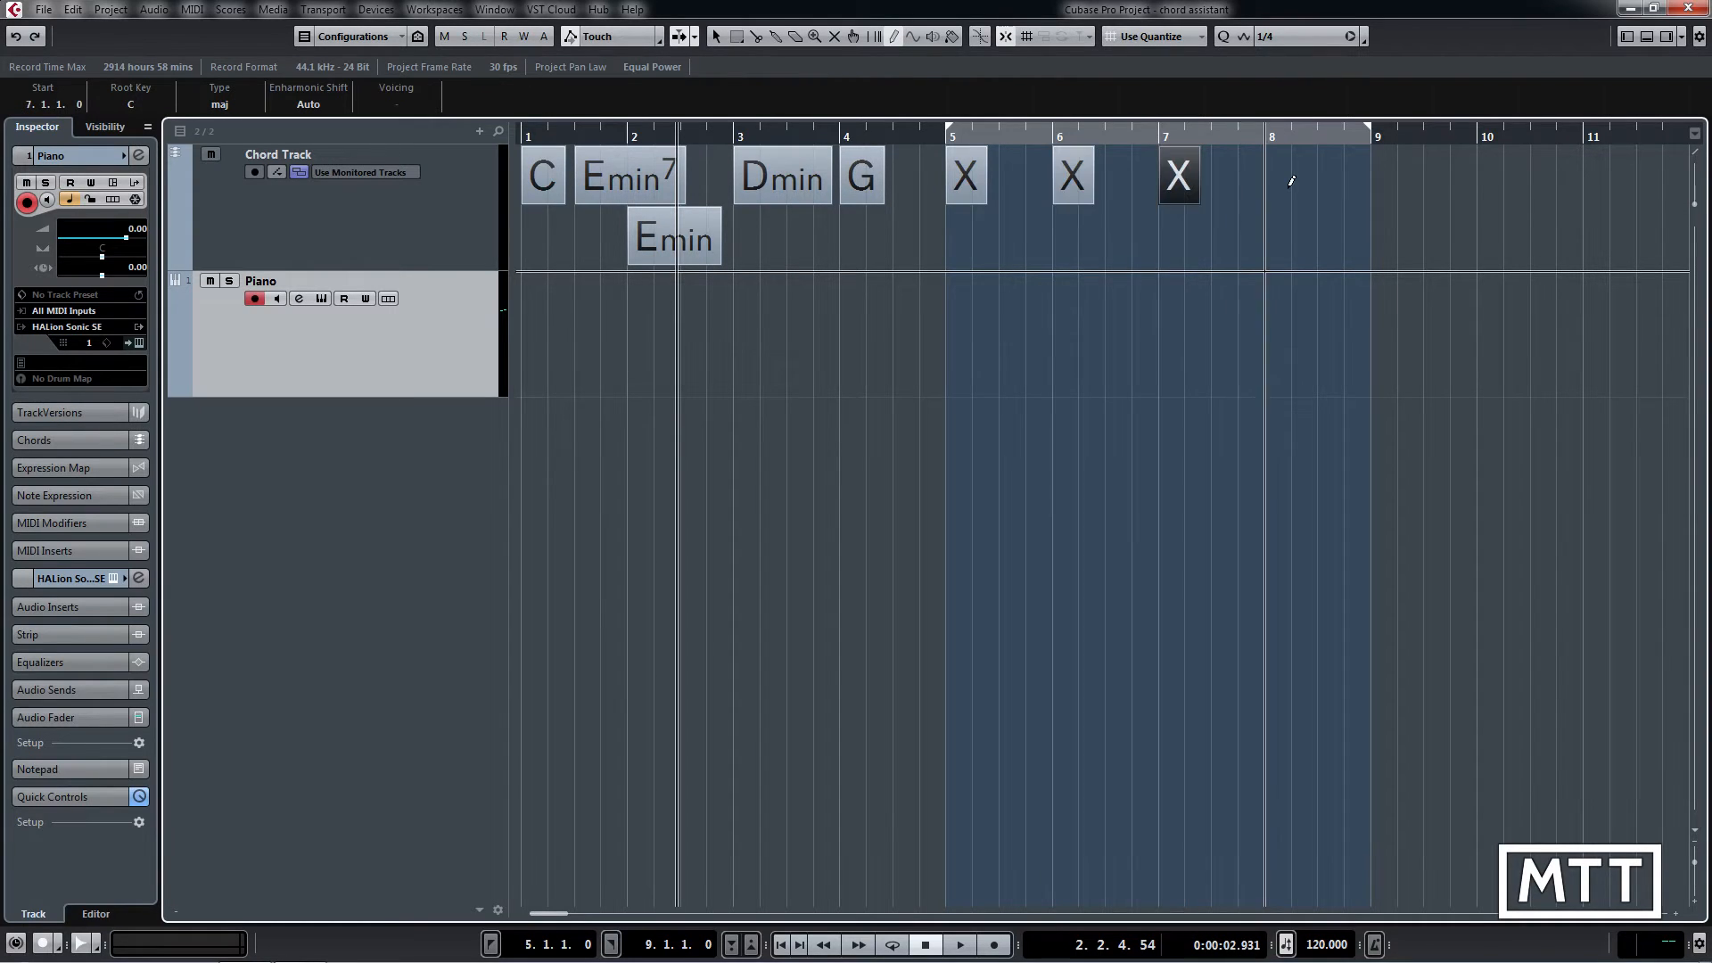
click(1283, 176)
right_click(1204, 237)
click(1026, 237)
Step: Define the empty chord event at bar 5 as E major in the chord editor
double_click(959, 180)
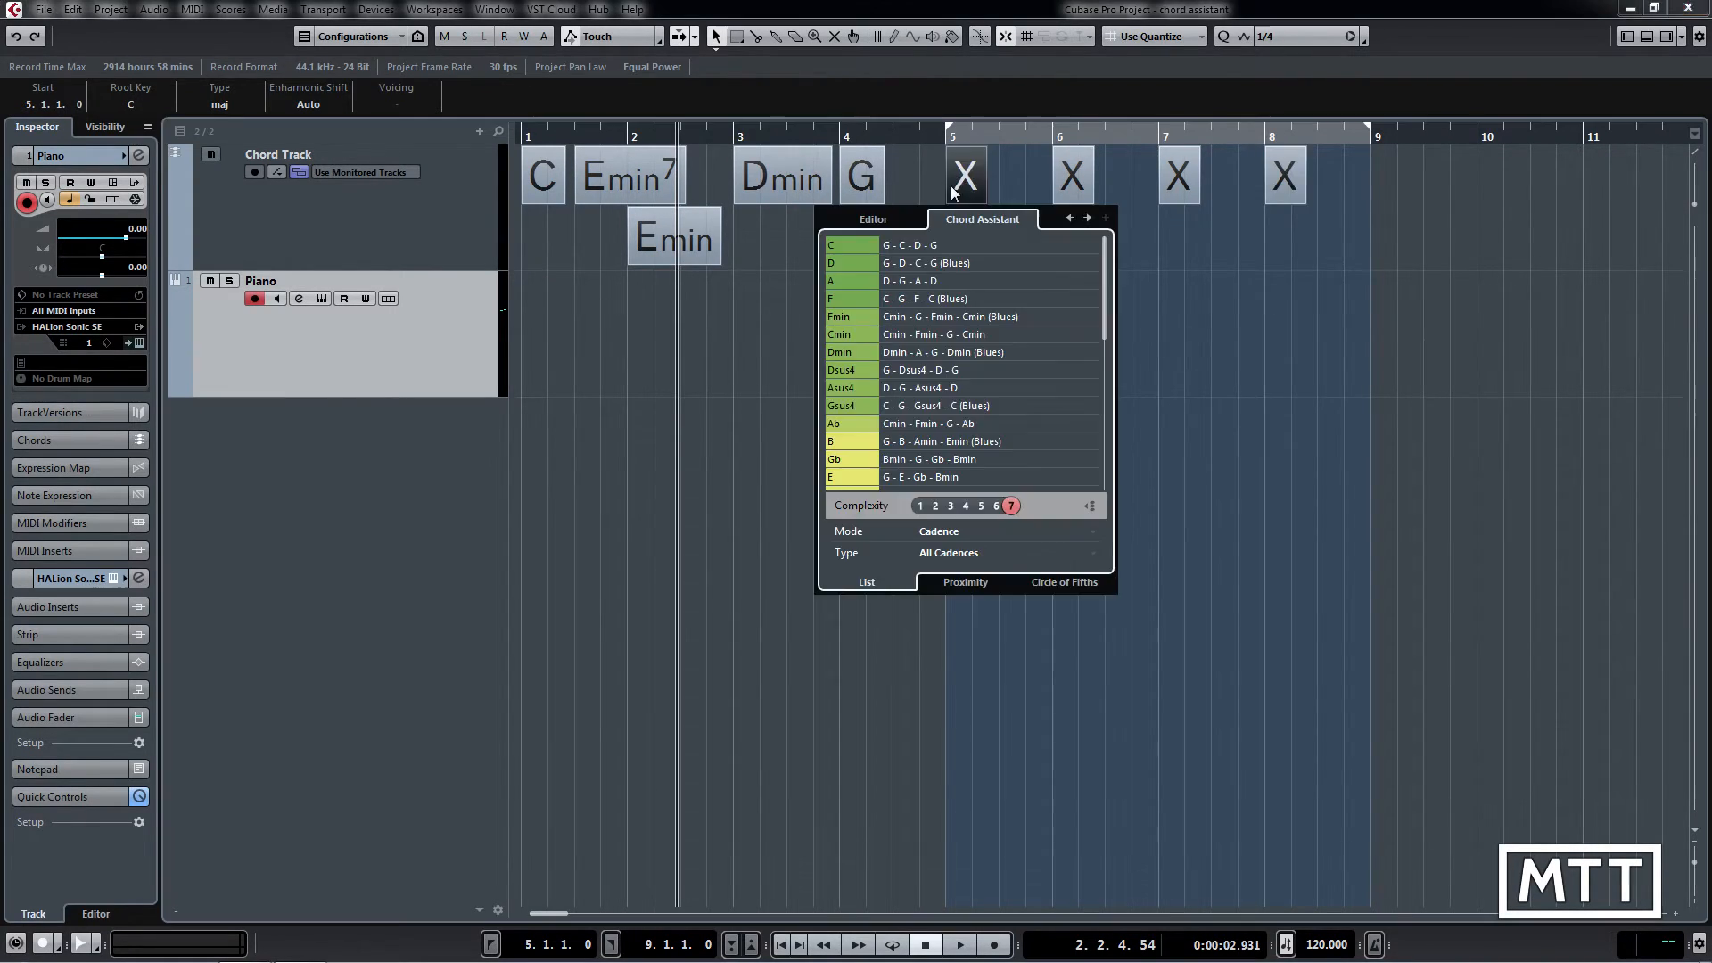
click(891, 220)
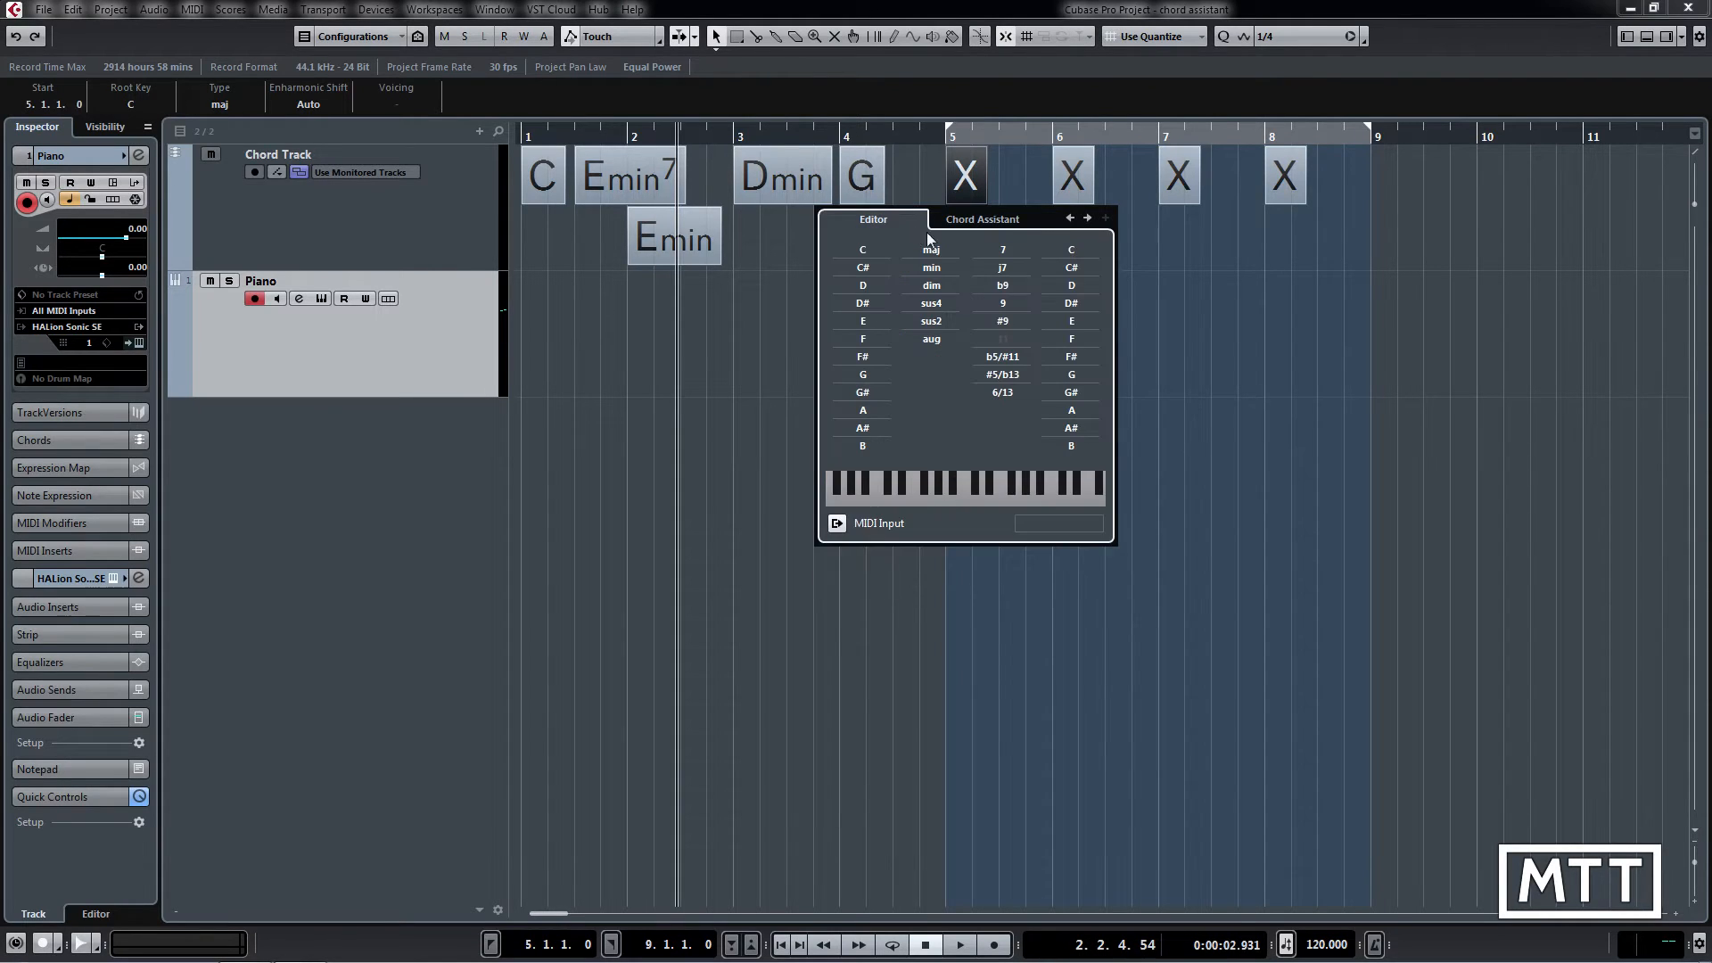
click(865, 321)
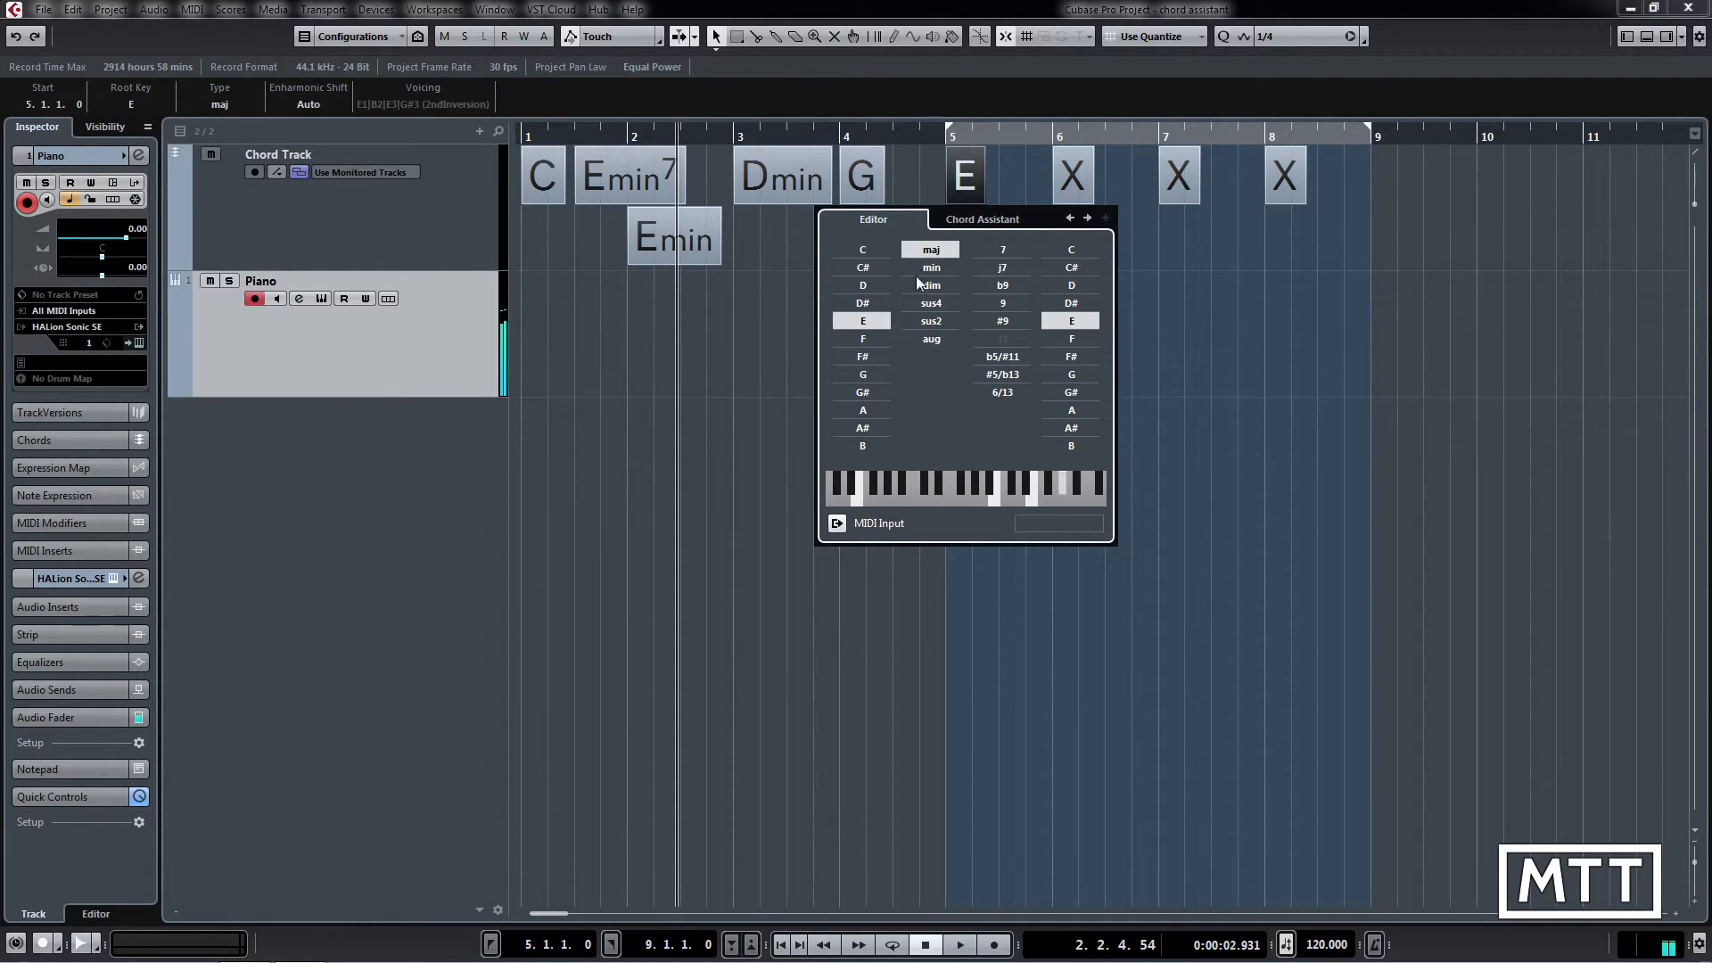
click(1158, 281)
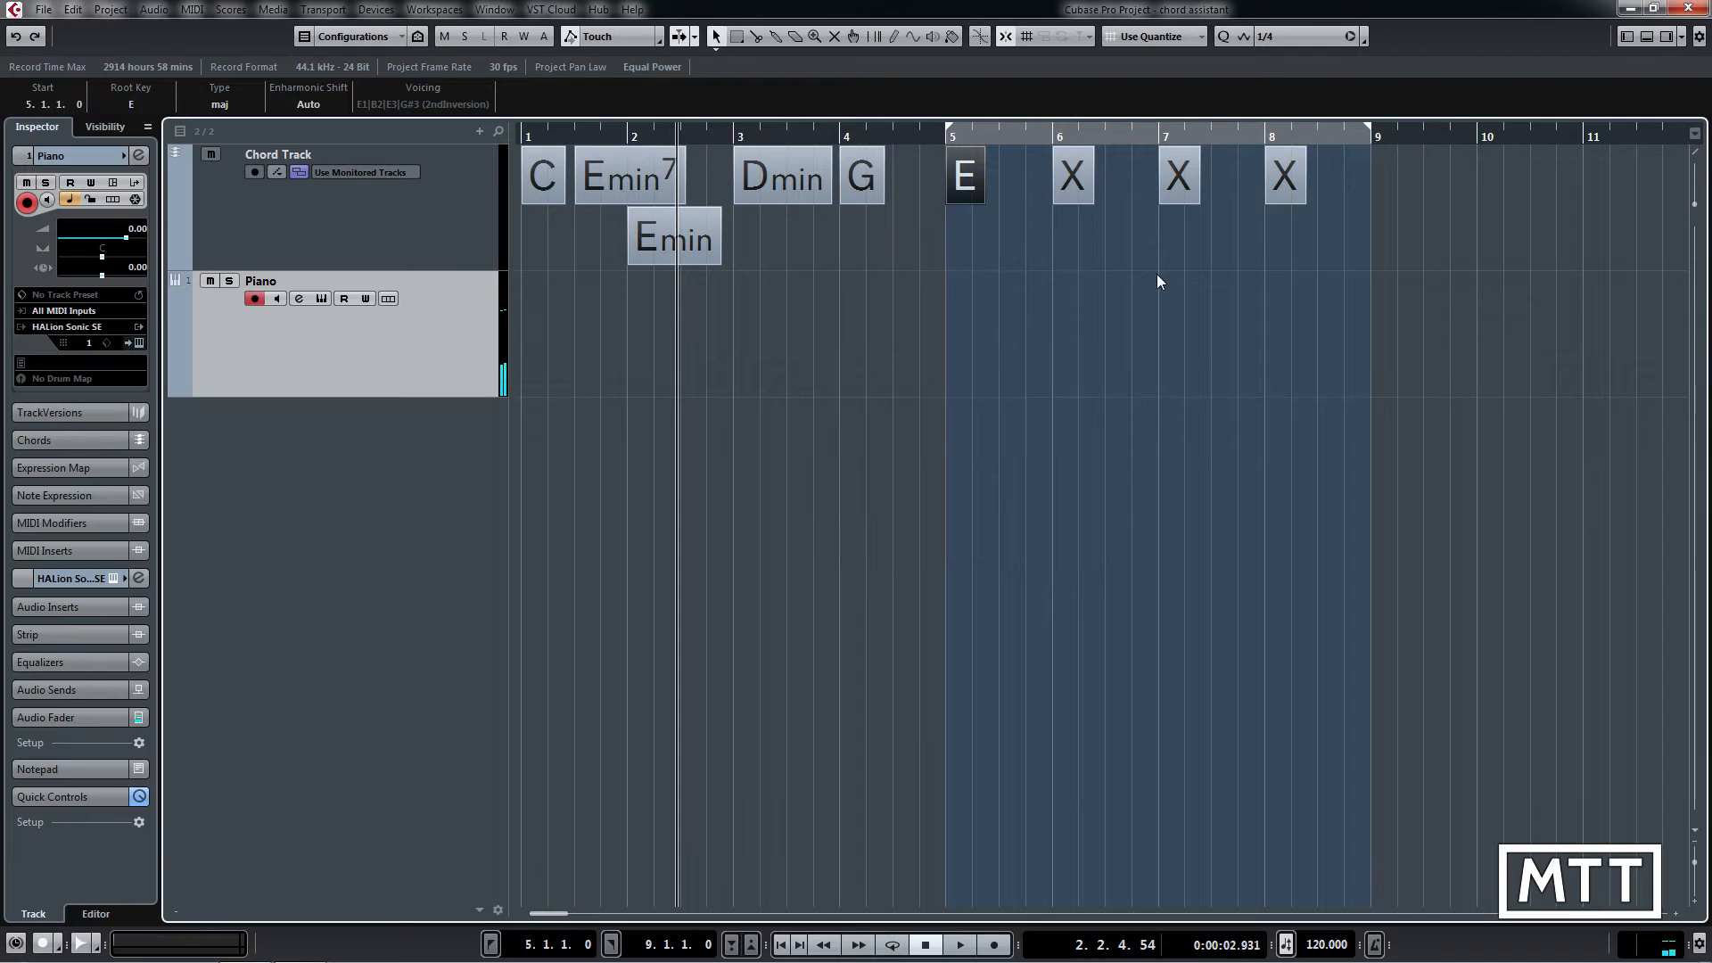
Step: Set the cadence complexity to 2 for the bar 6 chord event and assign it Bsus4 from the E - Bsus4 - B - E cadence
double_click(1068, 182)
click(1073, 221)
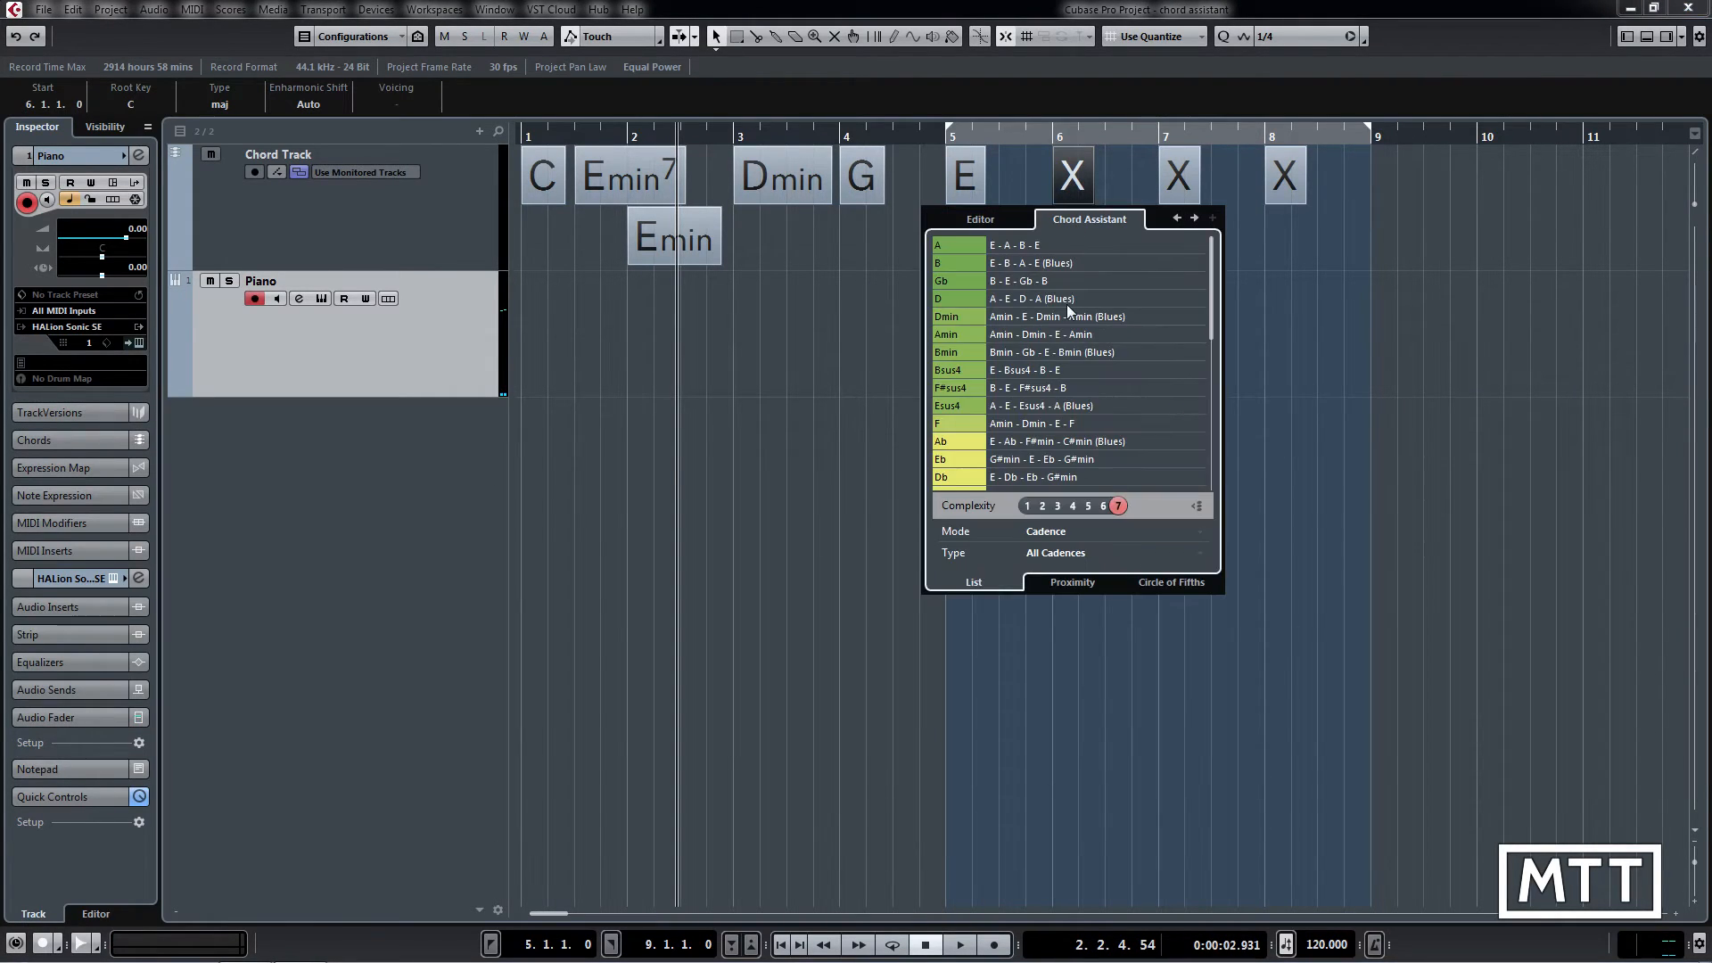
drag(1118, 506, 1027, 506)
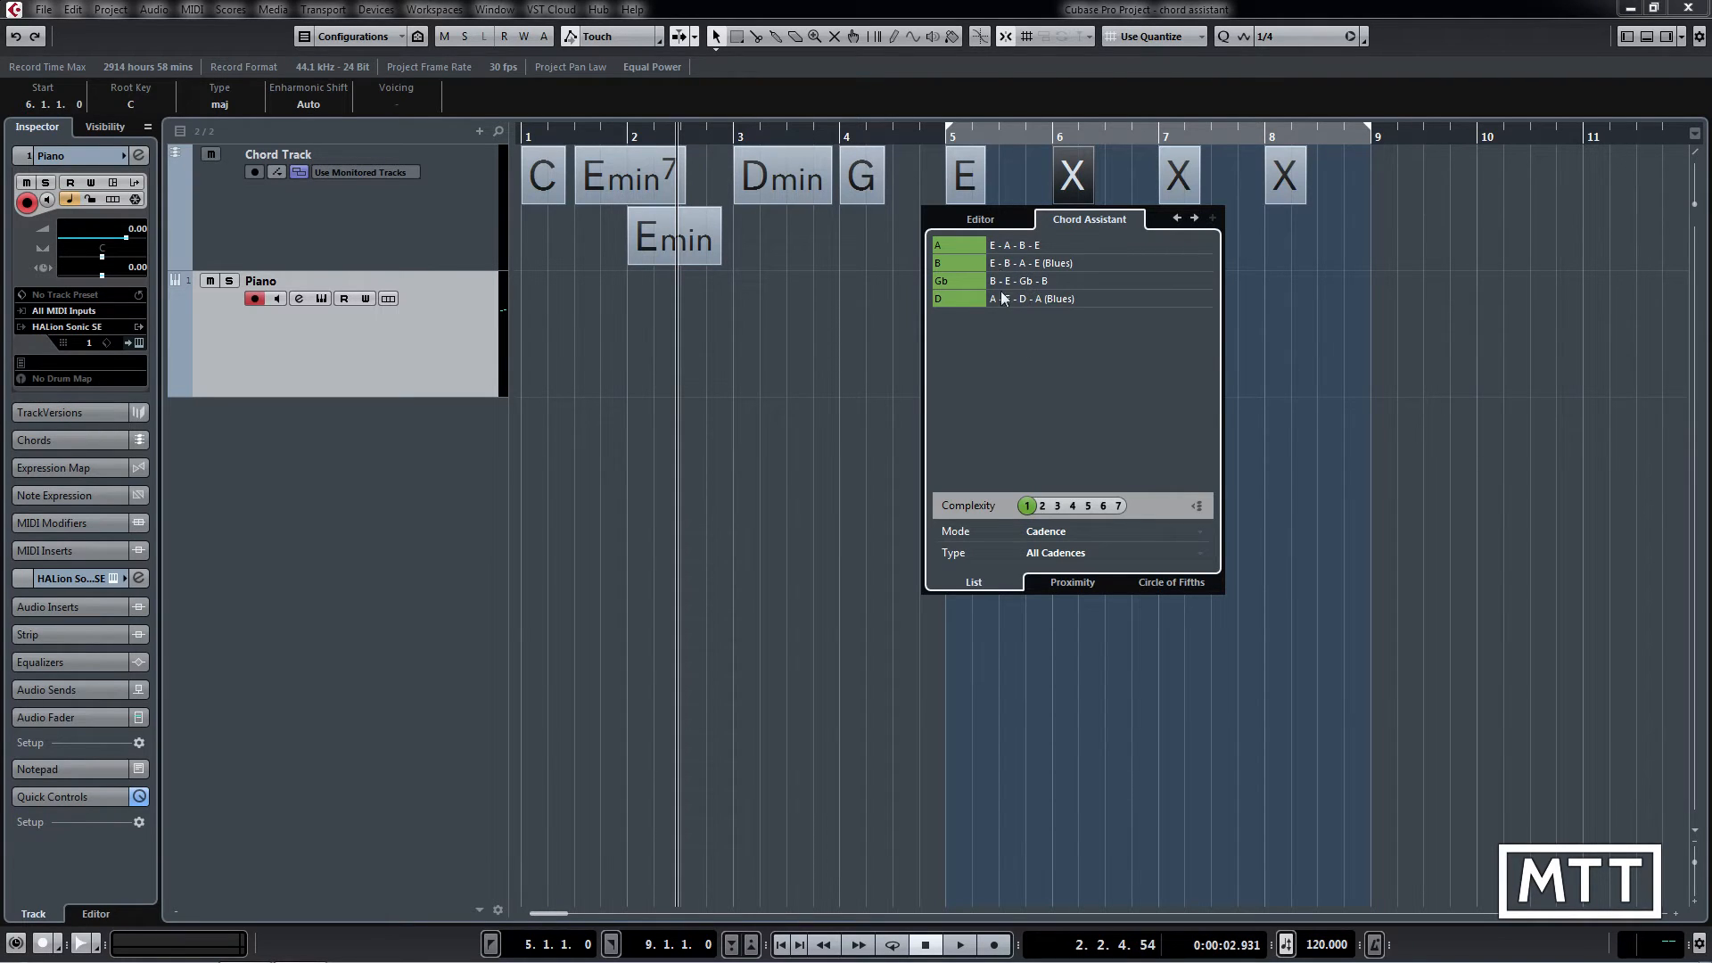
click(1041, 506)
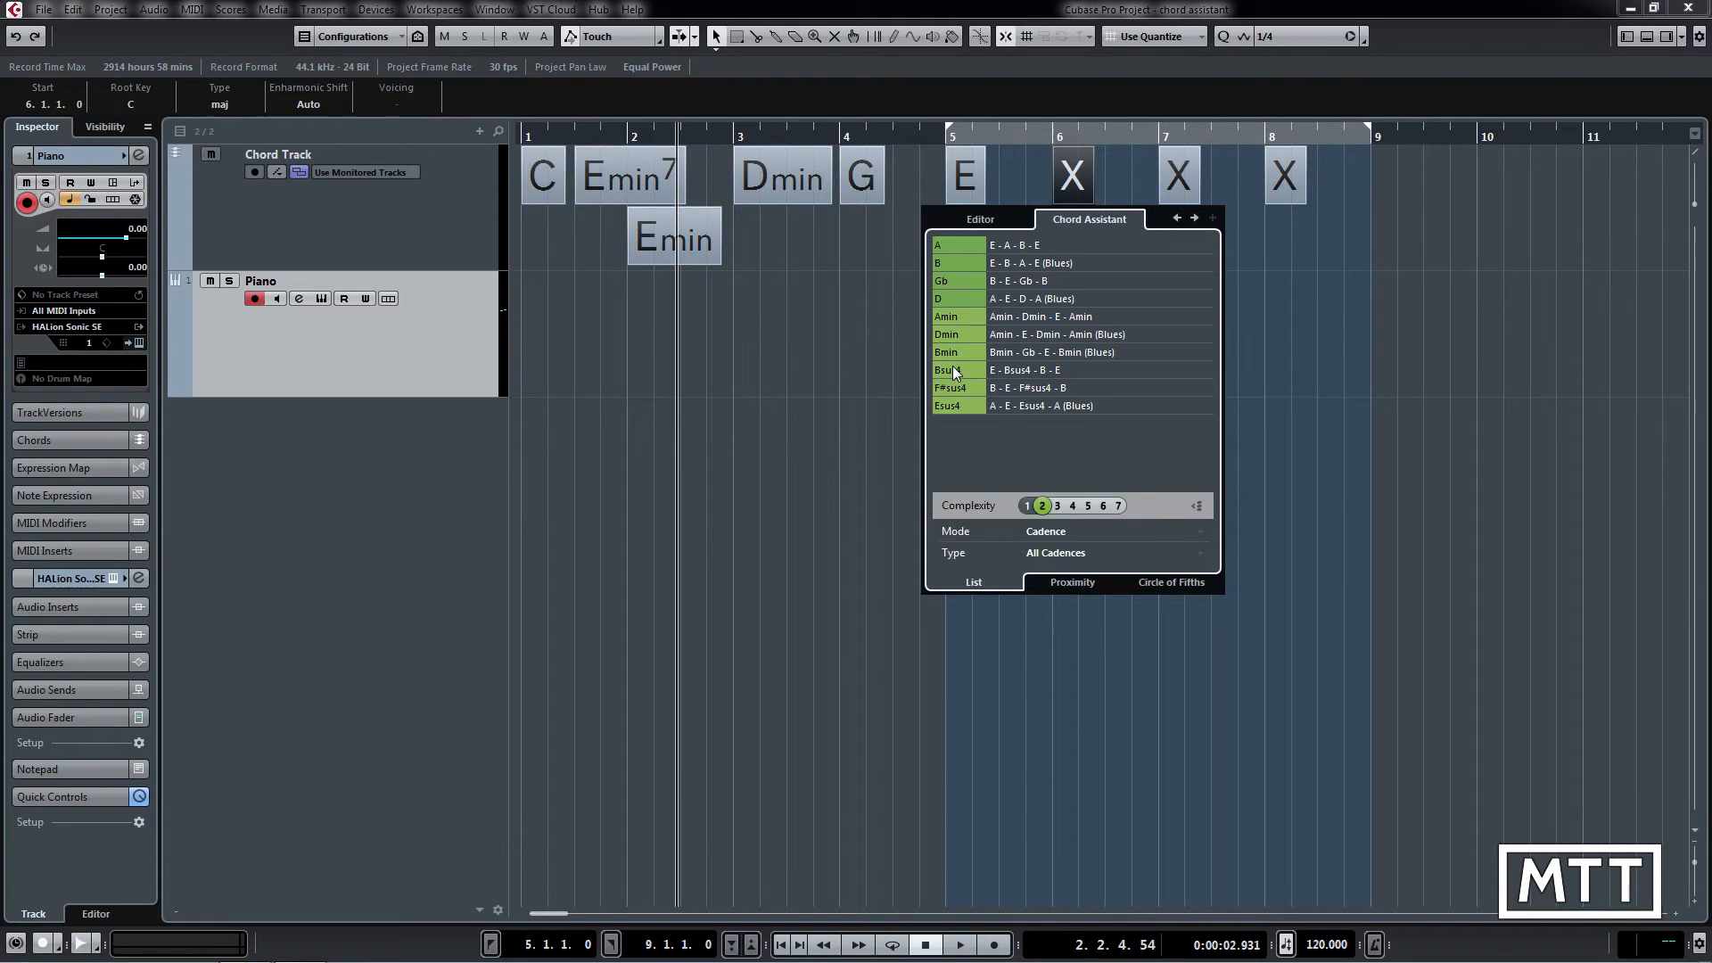
click(1011, 370)
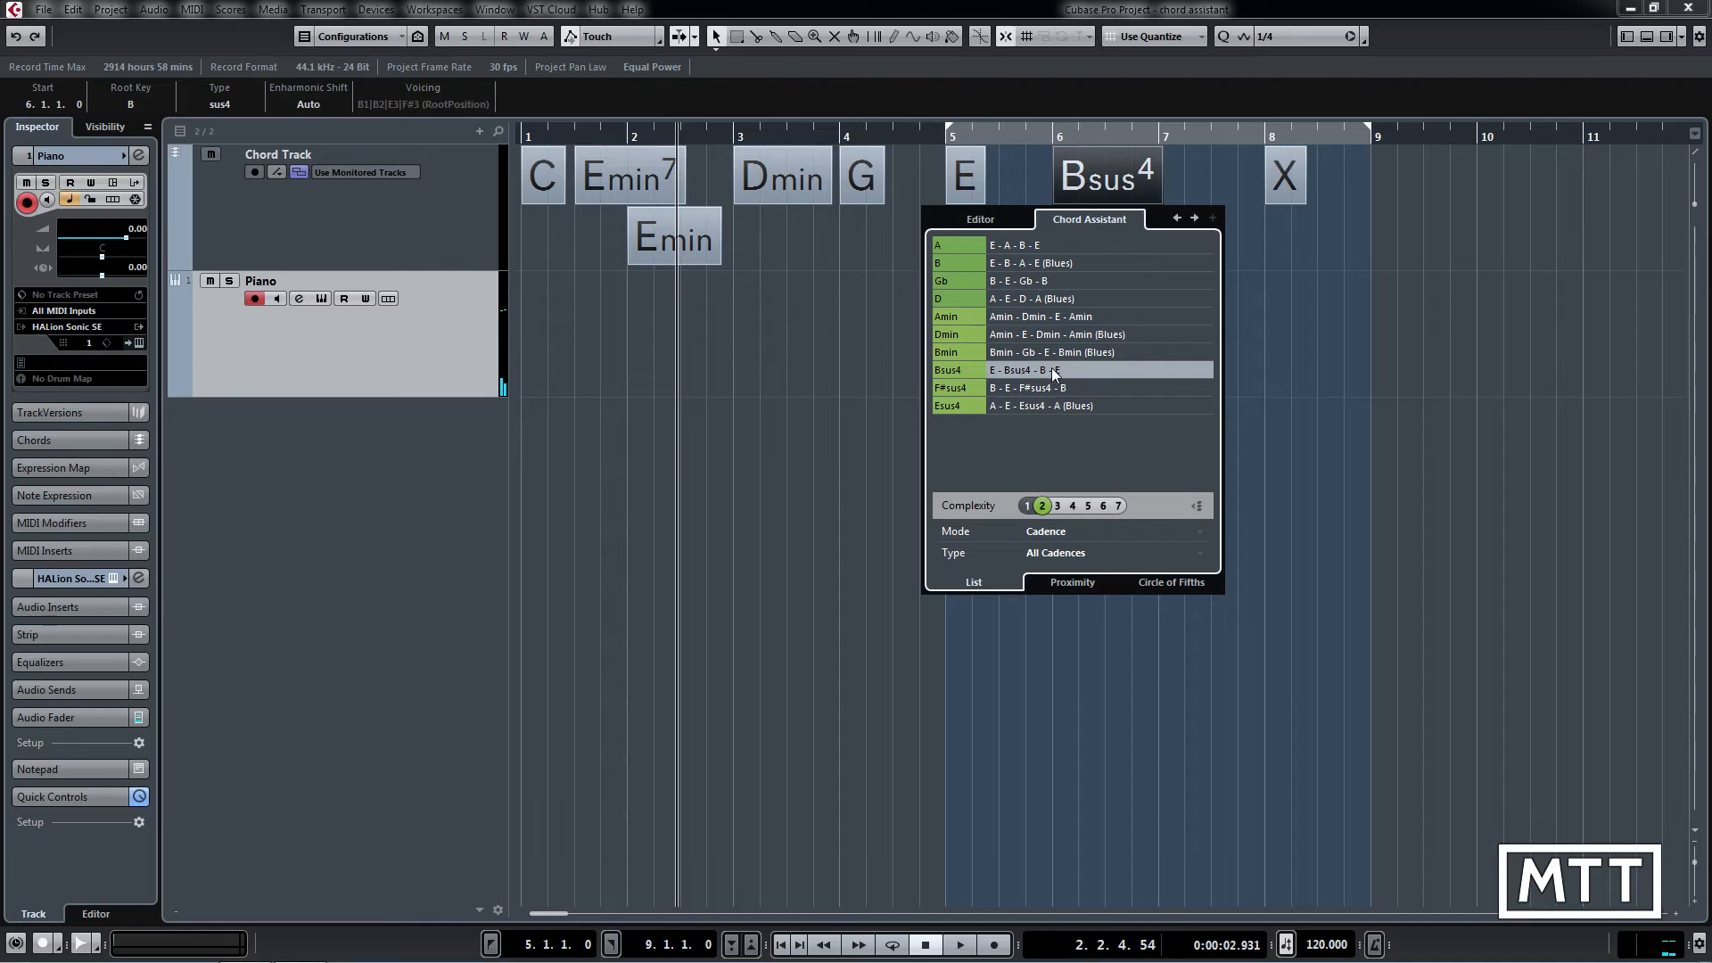
Step: Assign the suggested B chord from the E - Bsus4 - B - E cadence to the empty event at bar 7
click(1173, 228)
double_click(1173, 225)
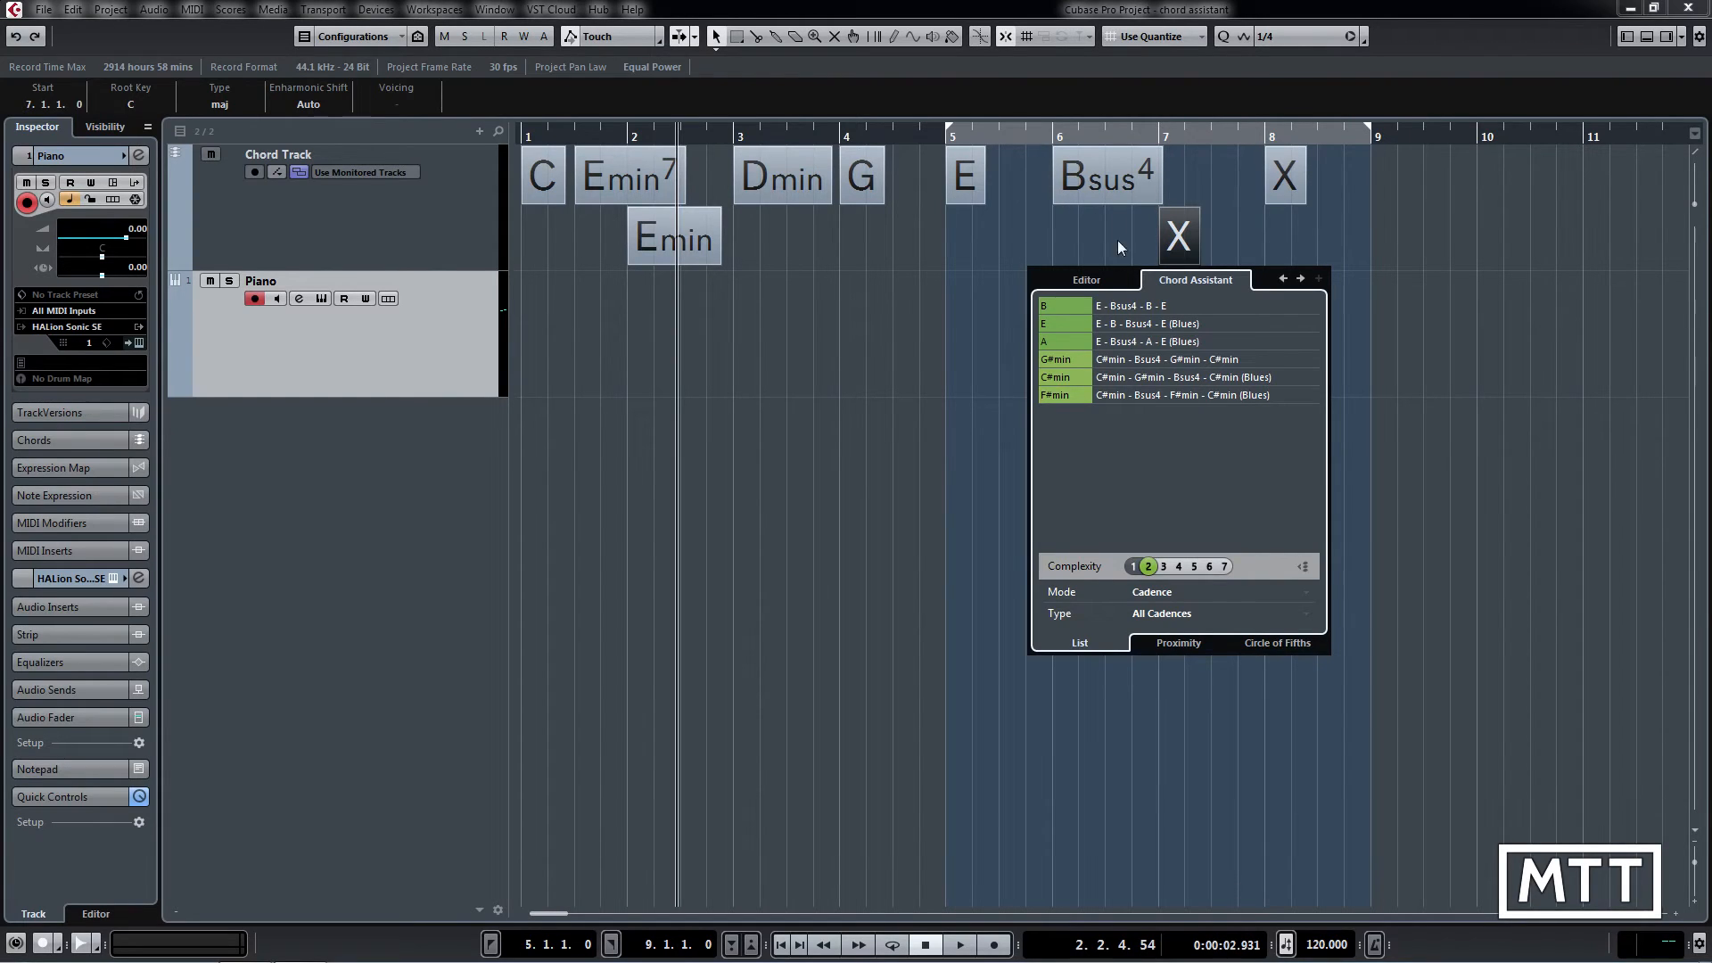
click(1062, 305)
click(1062, 305)
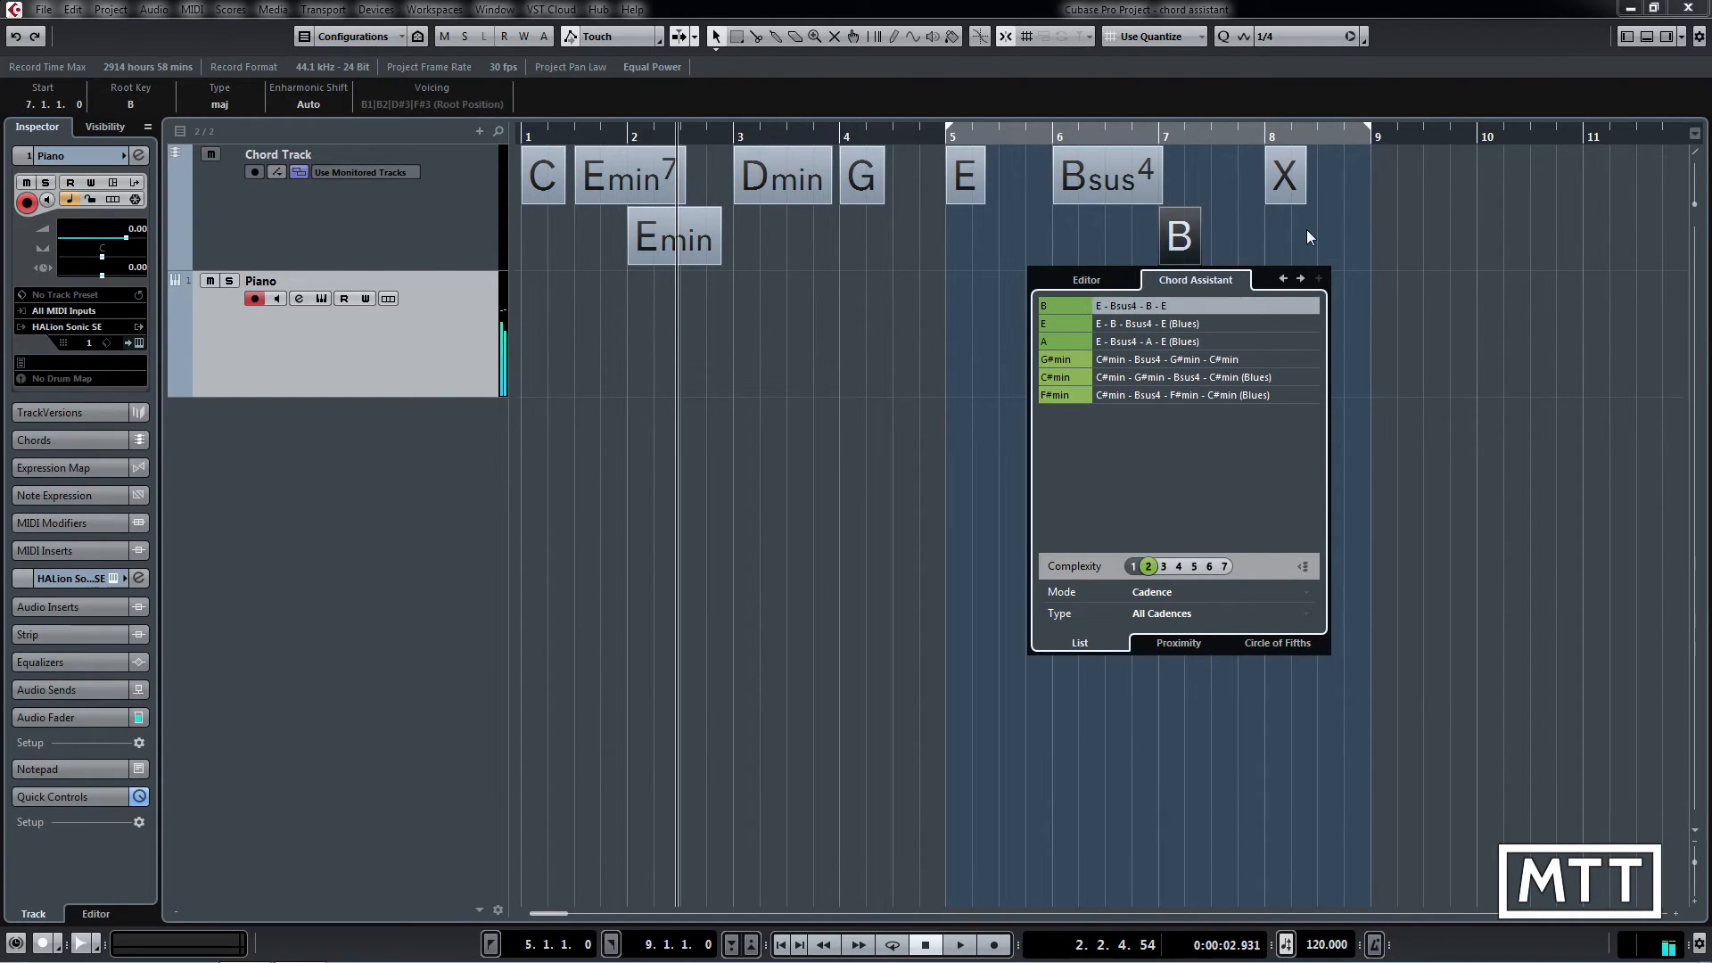
Step: Check the cadence of the bar 7 chord in the Chord Assistant and define the empty event at bar 8 as E to complete E - Bsus4 - B - E
click(1288, 198)
double_click(1280, 197)
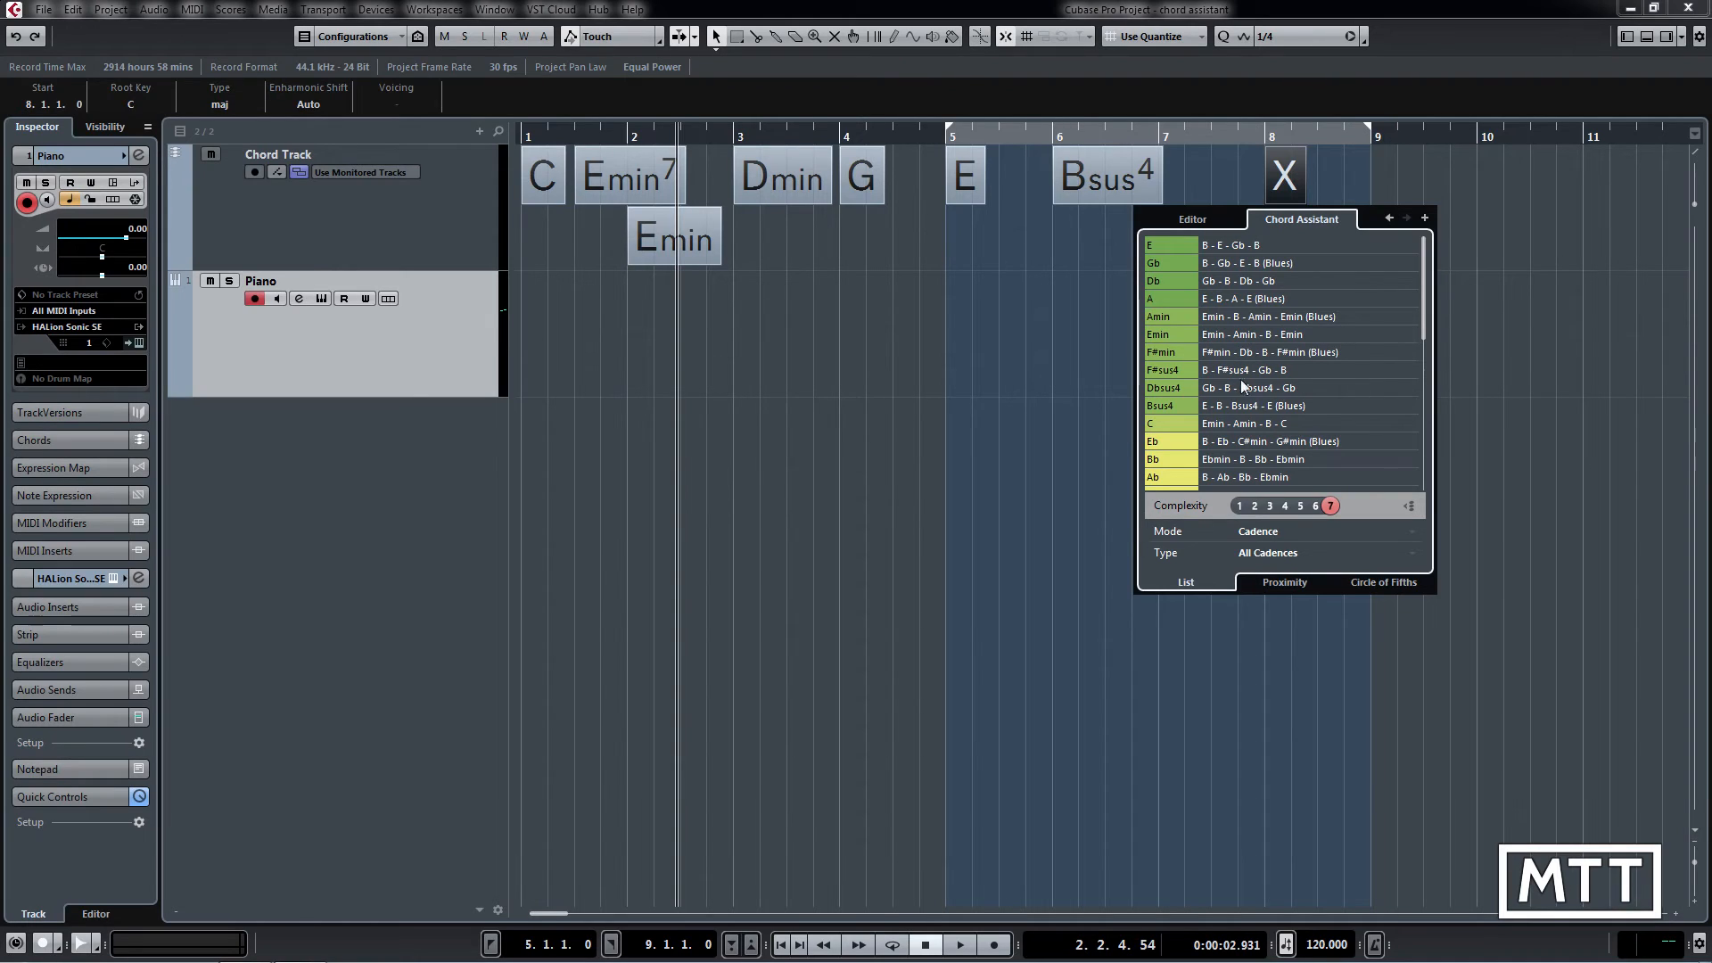
click(1073, 279)
double_click(1186, 234)
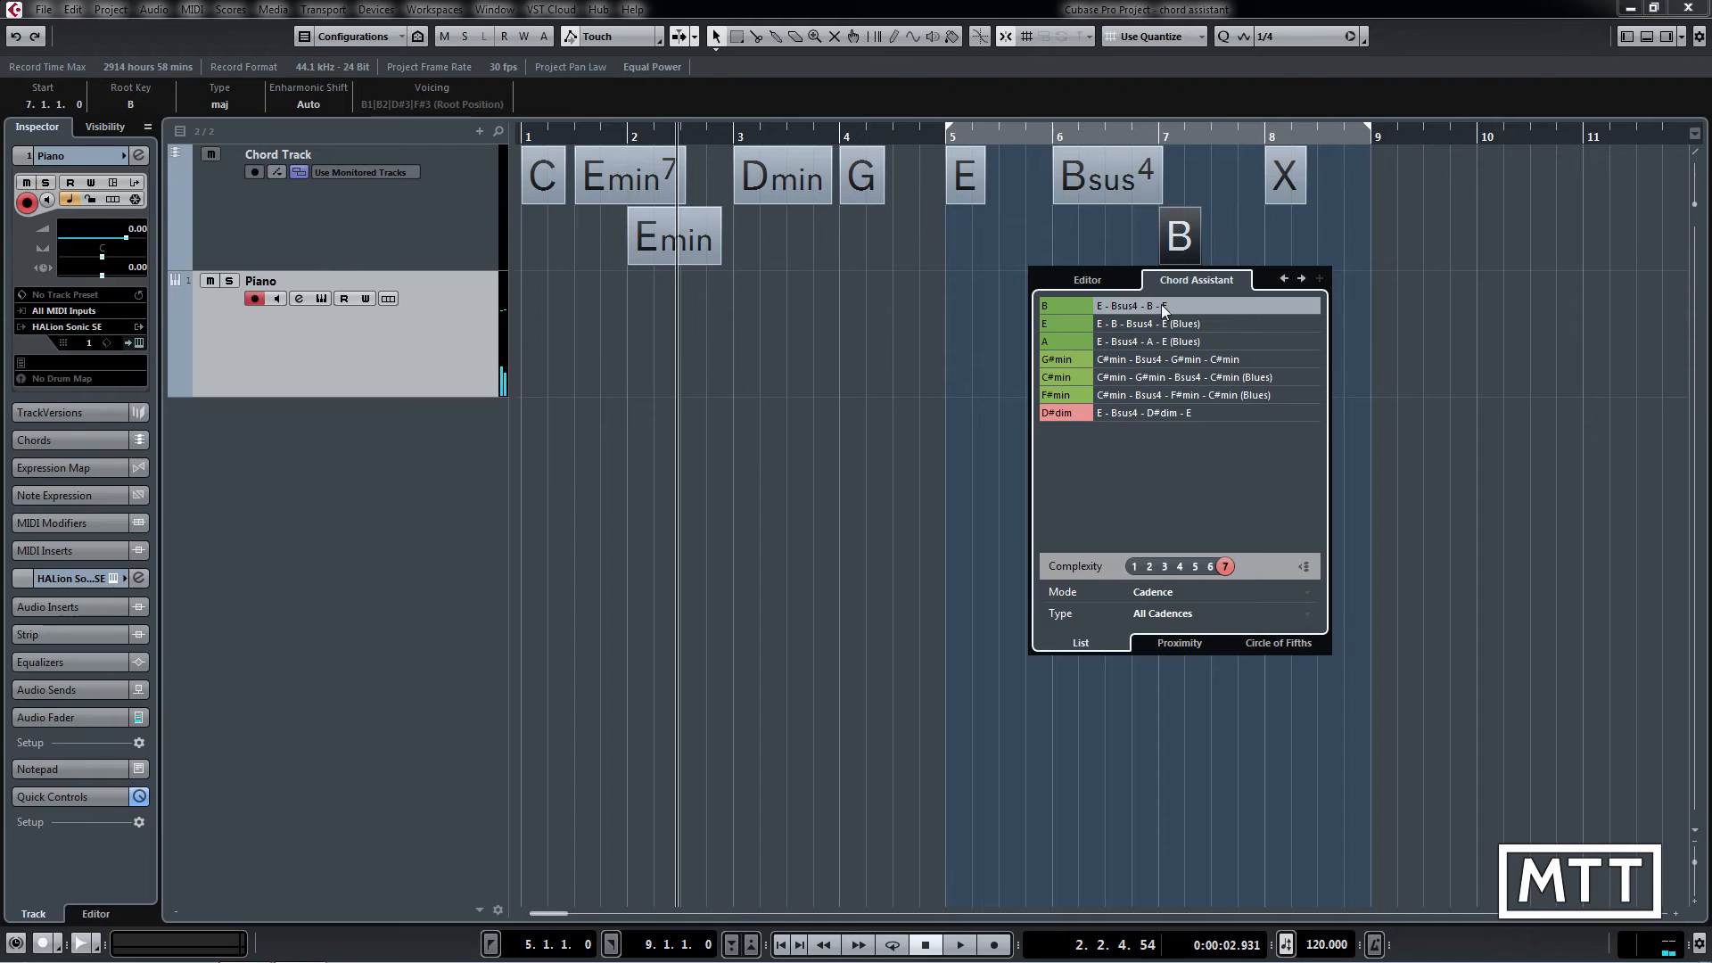
double_click(1284, 176)
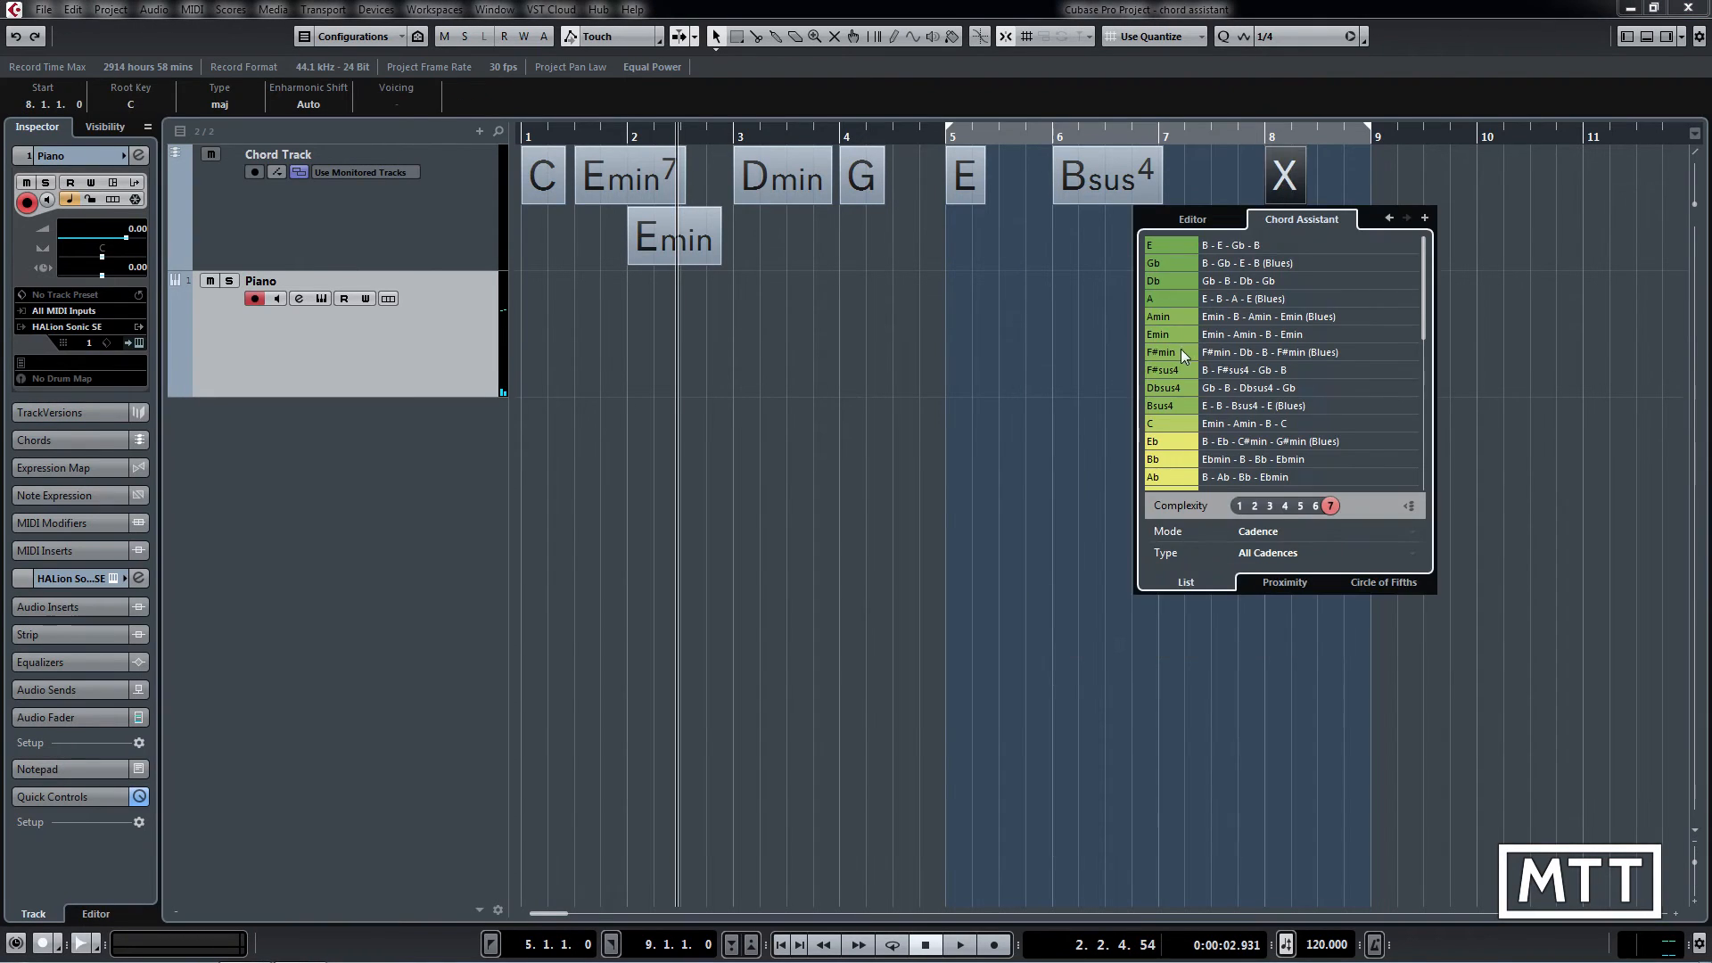
double_click(1177, 242)
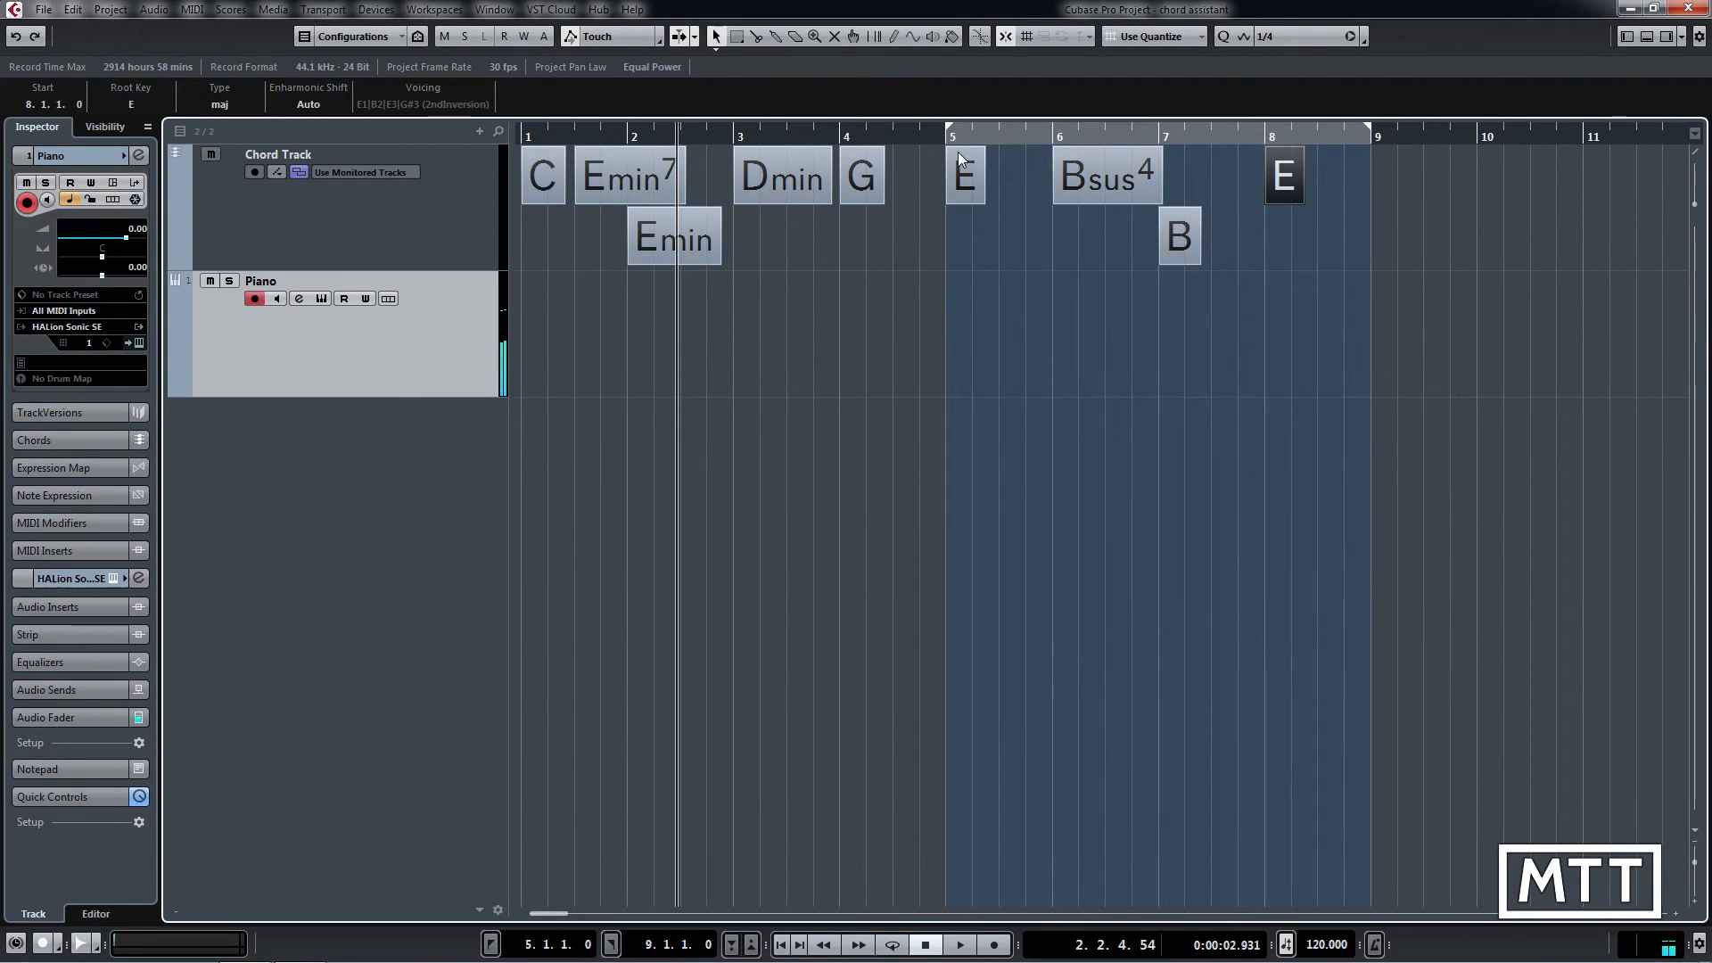
Step: Play the new progression from the start of bar 5, stop playback and return to the left locator
key(KP_1)
key(space)
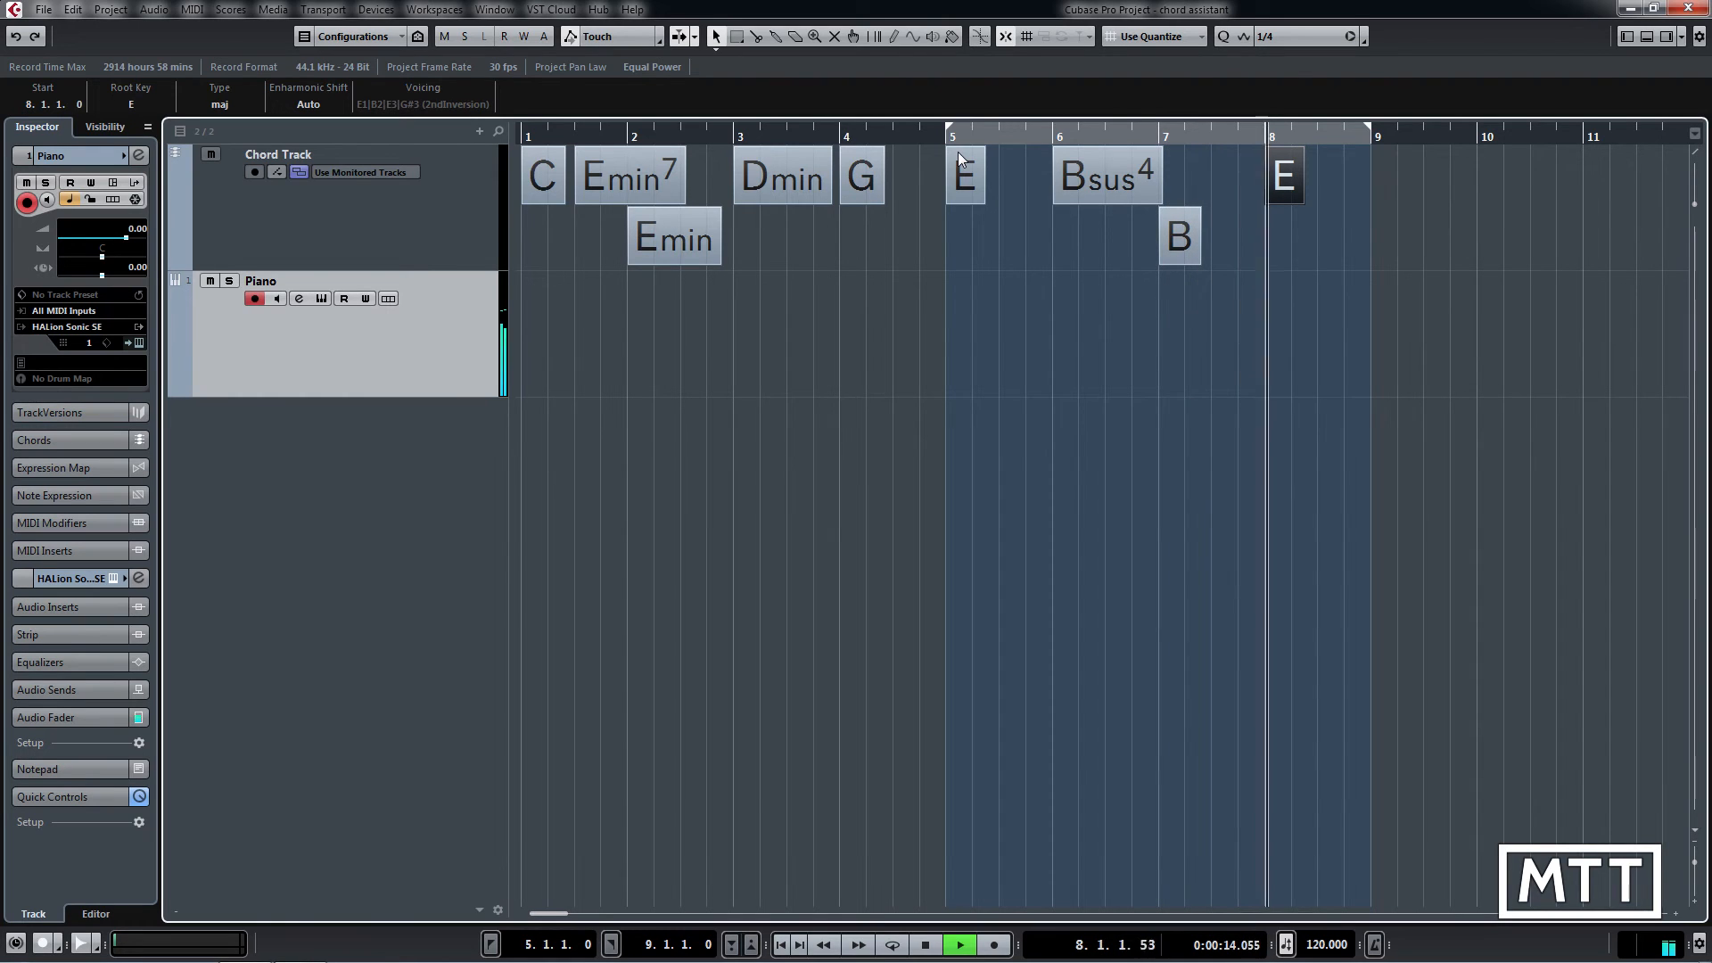
key(space)
key(KP_1)
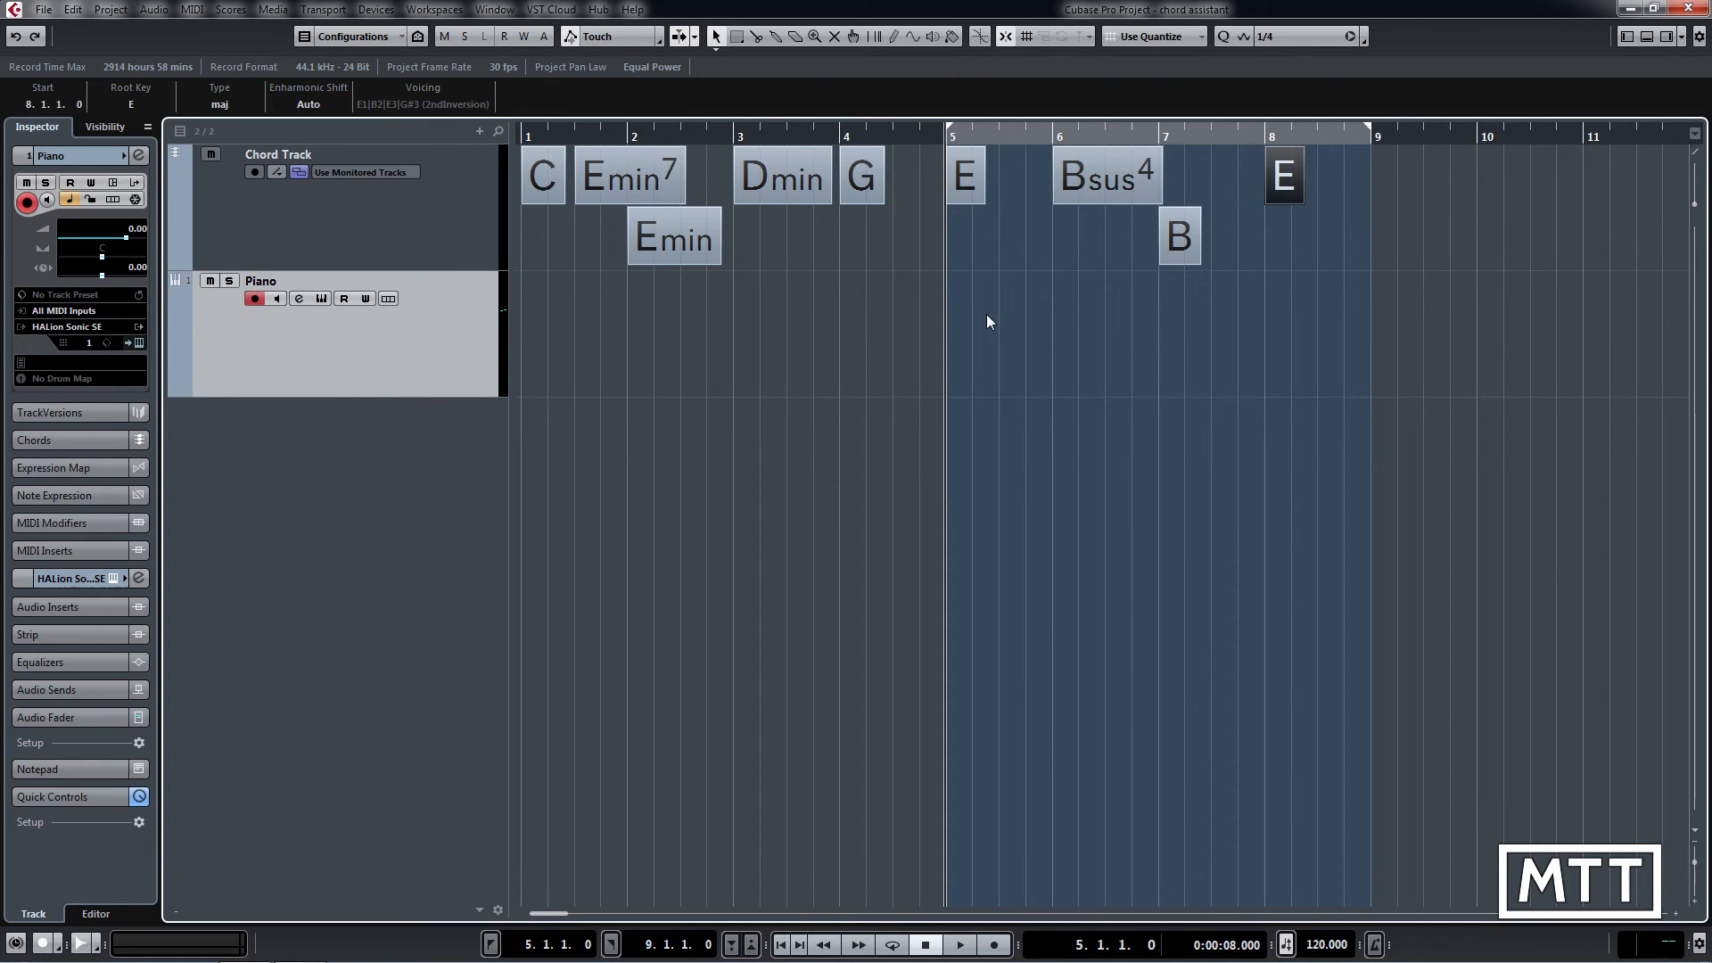
Step: Select the E, Bsus4 and B chord events in bars 5 to 7 together
drag(986, 314, 1198, 173)
click(947, 291)
drag(947, 290, 1177, 183)
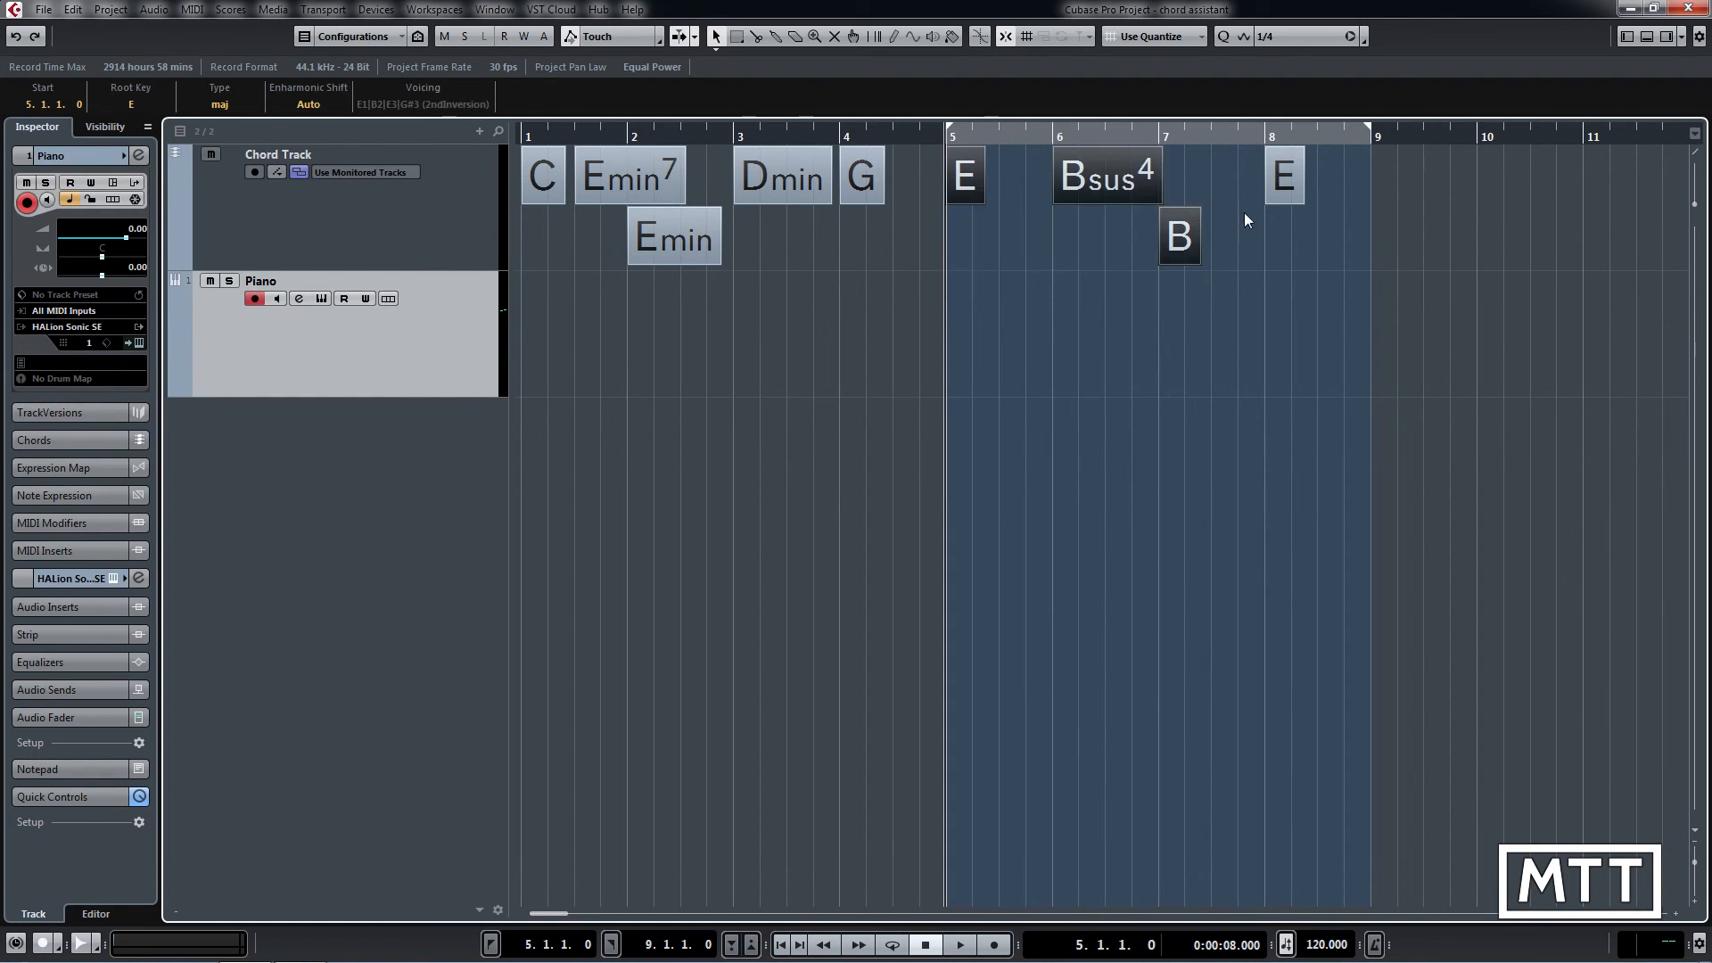
Step: Examine the Chord Assistant's Proximity and Circle of Fifths views for the B chord at bar 7, and return to the List view
double_click(1171, 242)
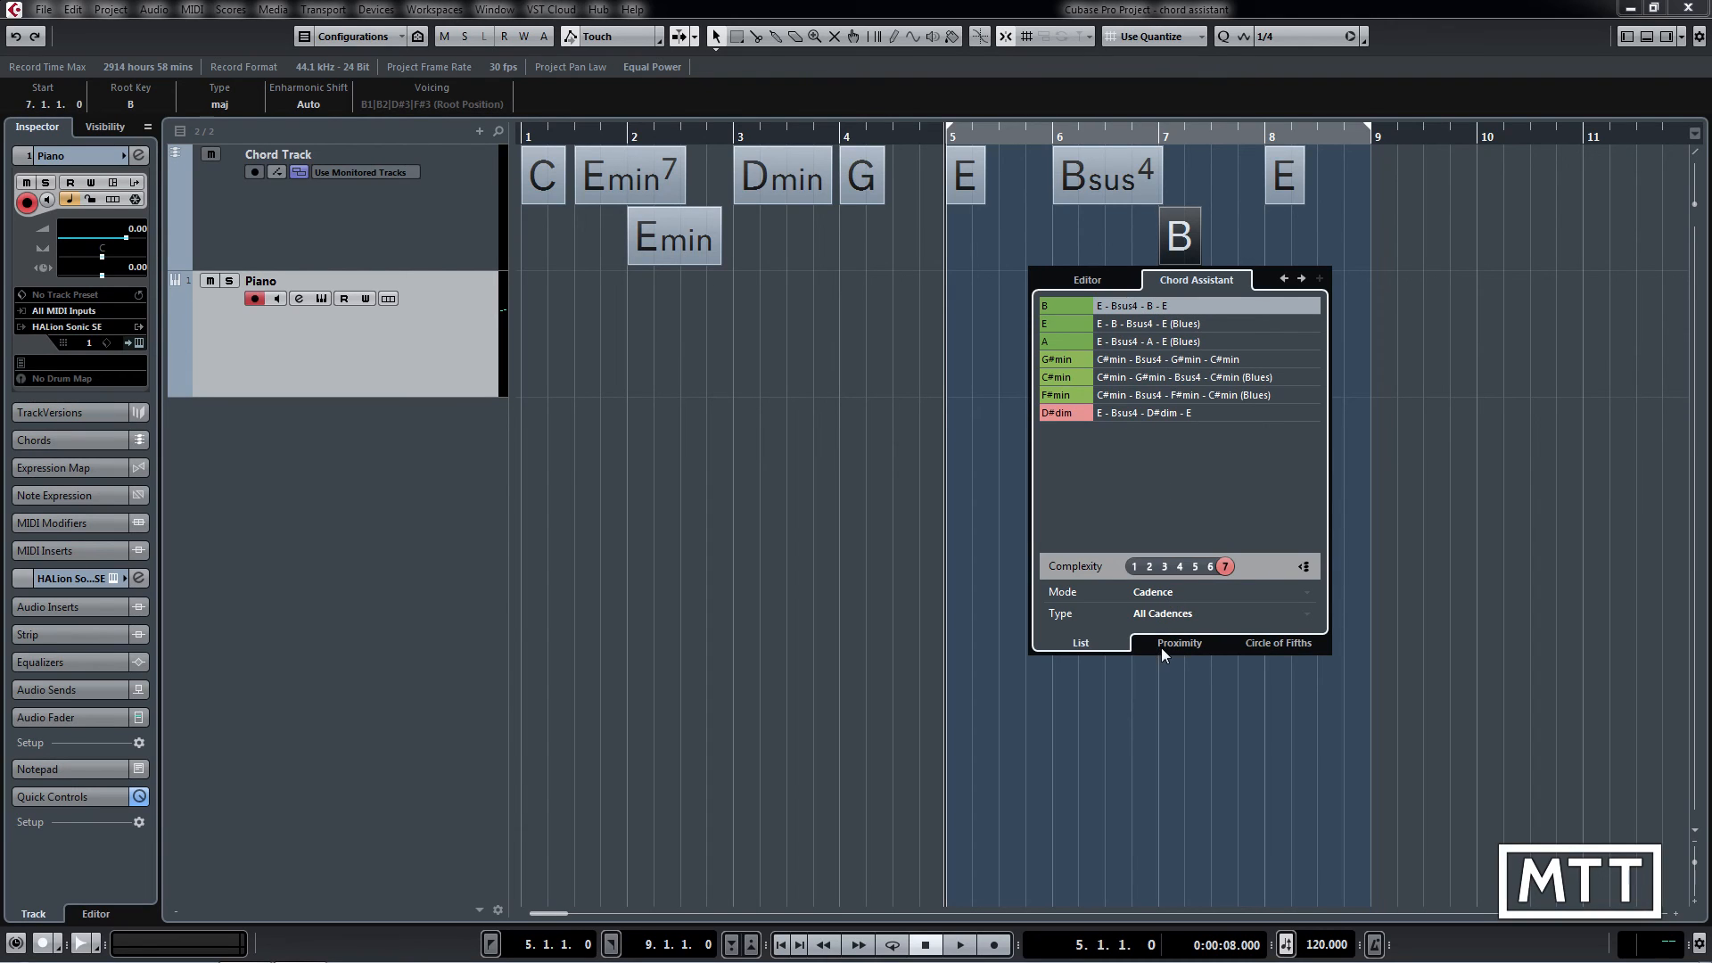
click(1201, 638)
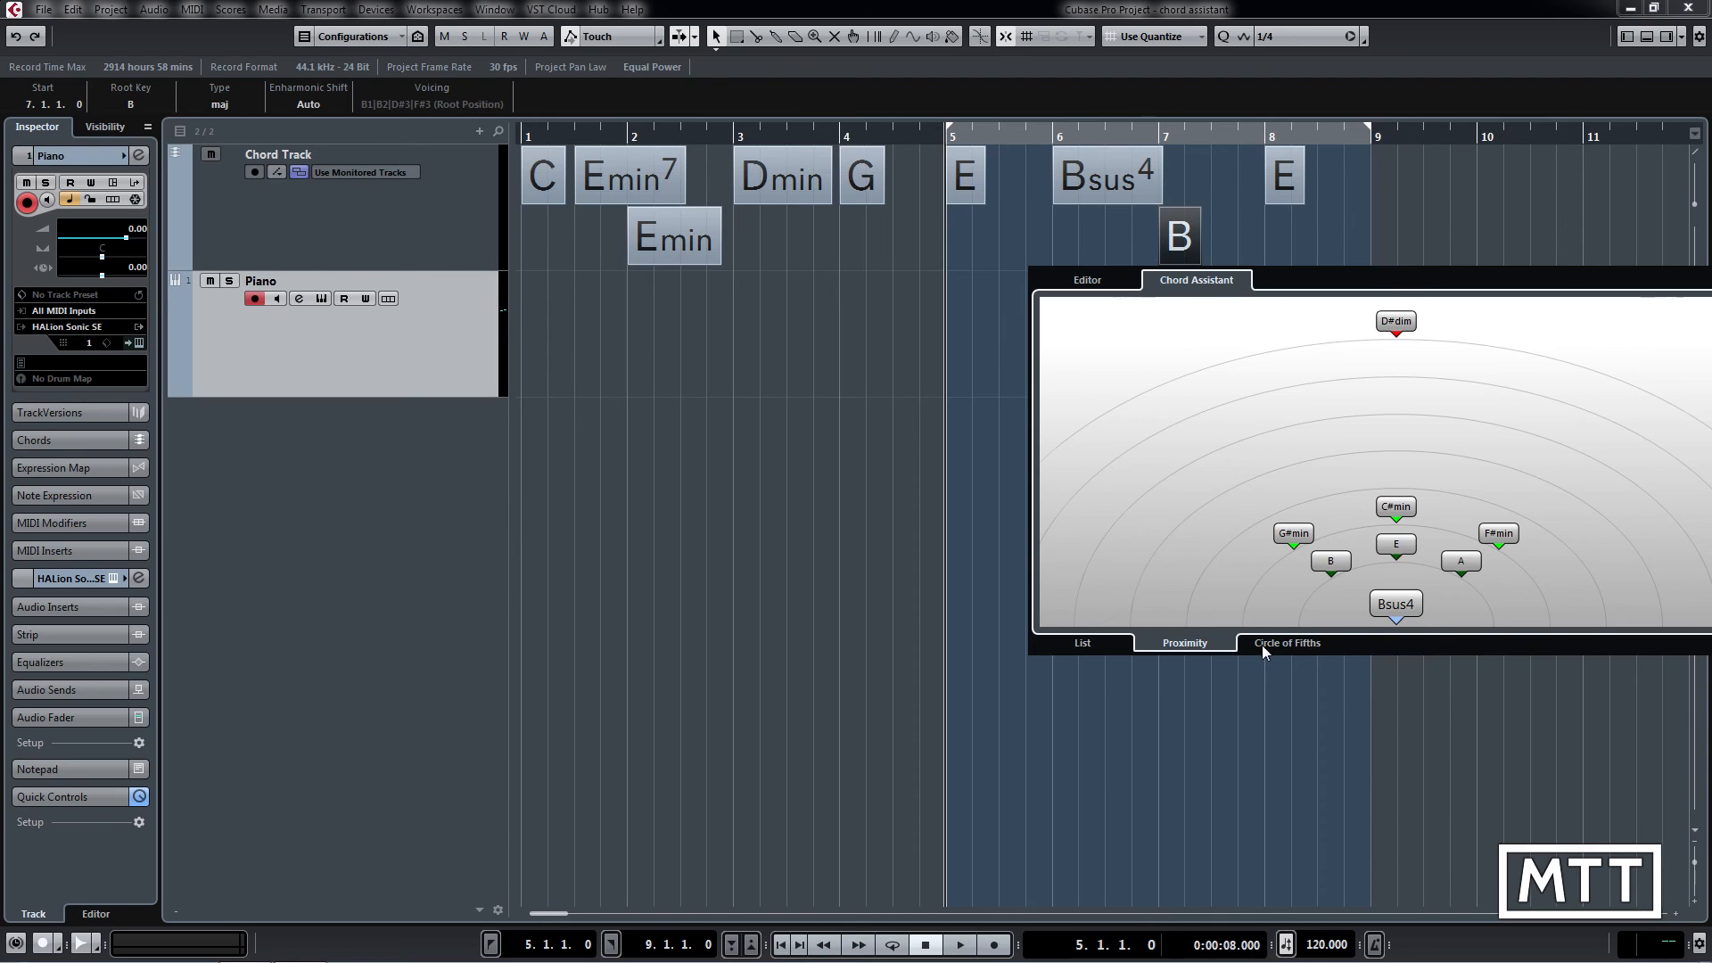
click(1260, 648)
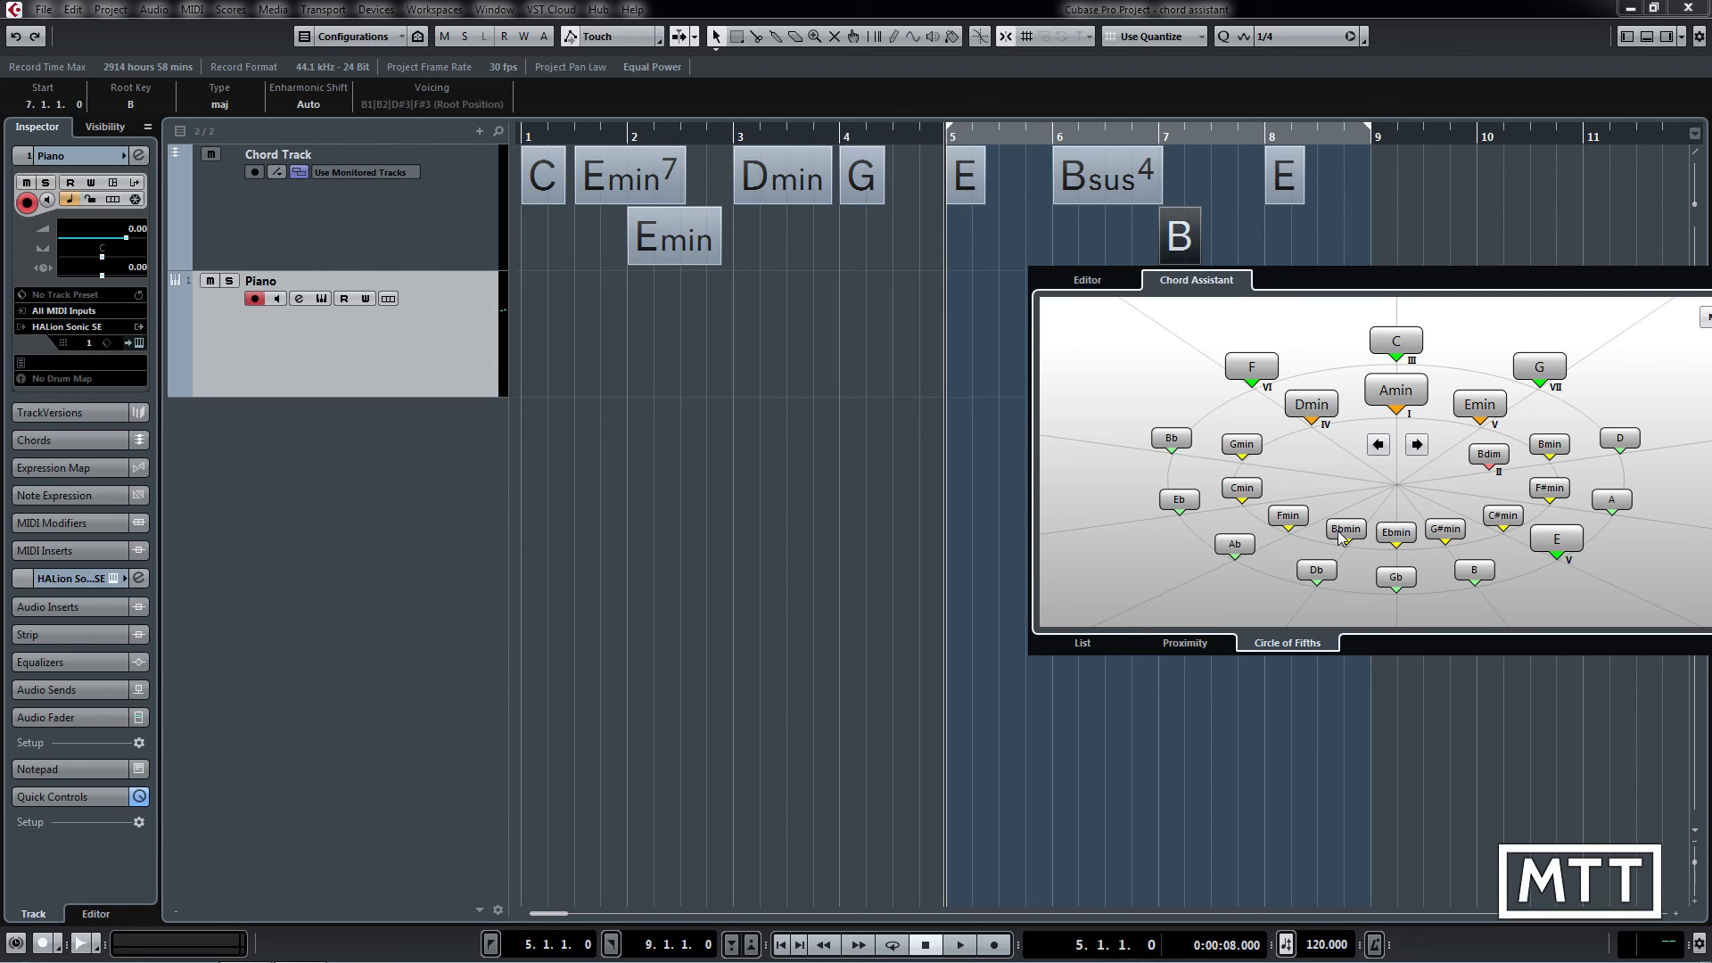
click(1098, 641)
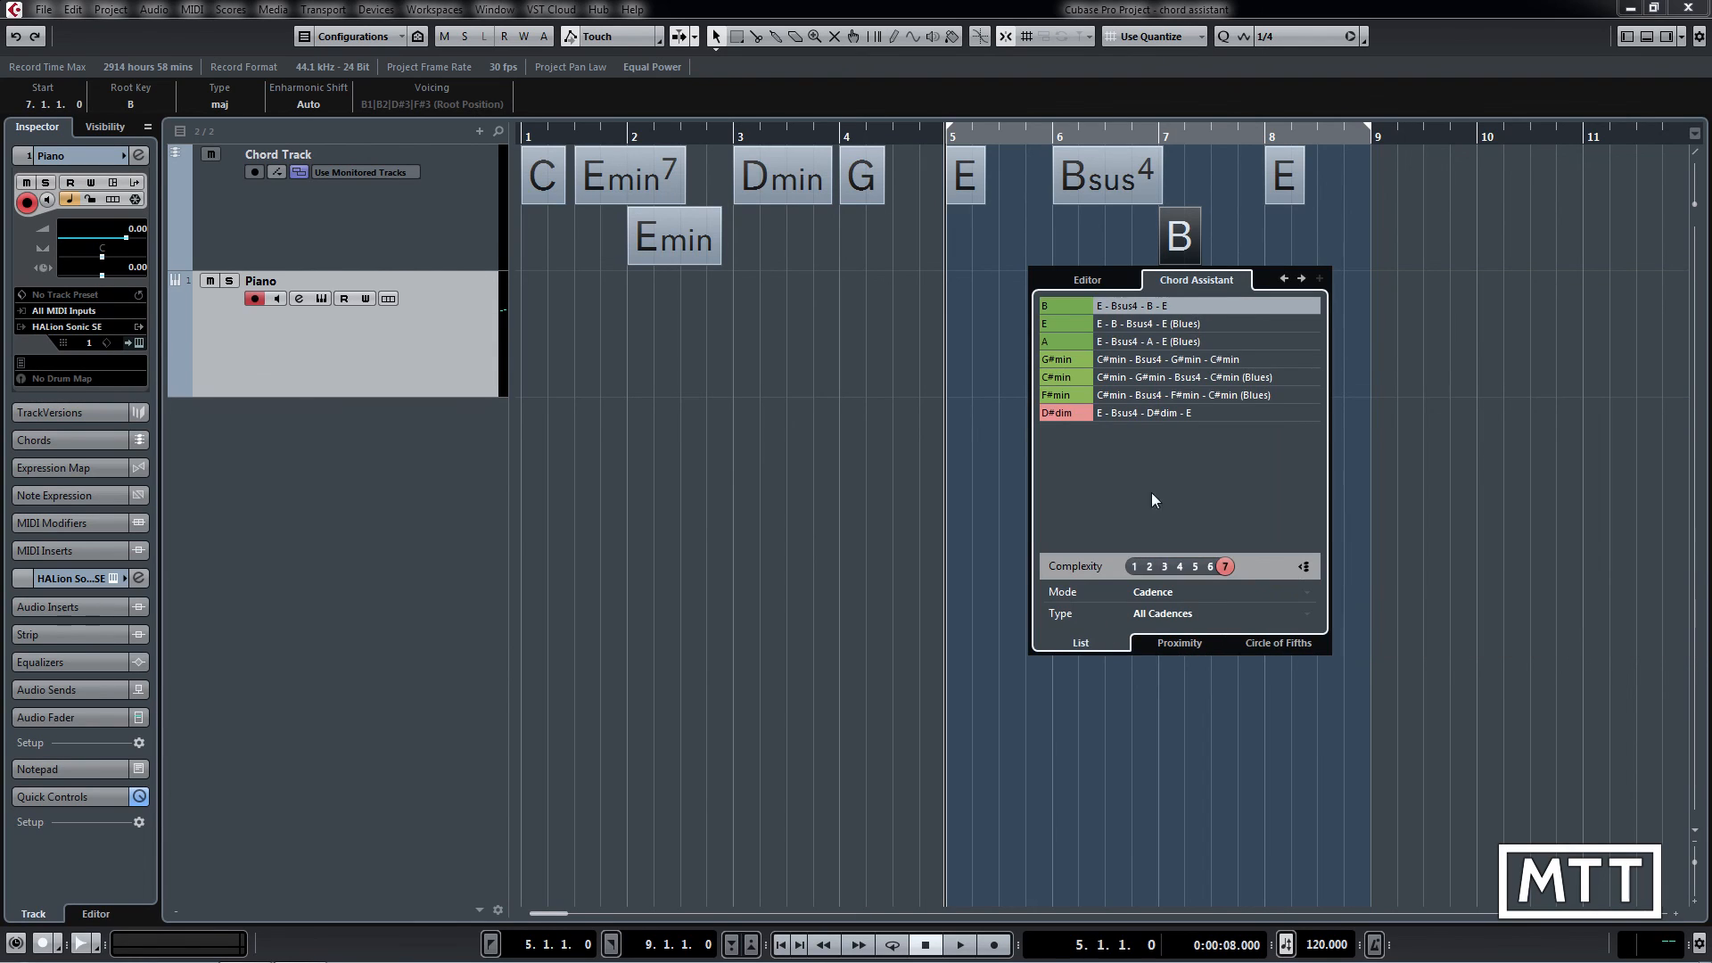